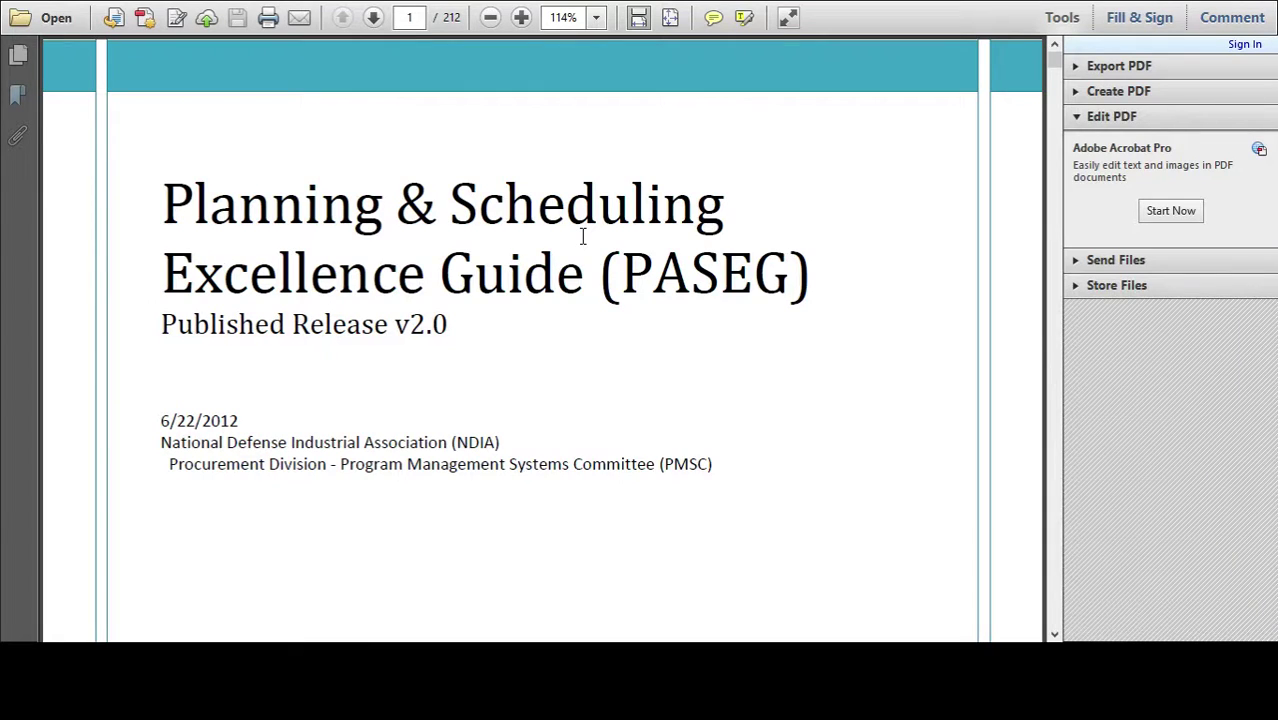
Look through the guide's title page, copyright statement and revision log.
scroll(582, 237, "down", 10)
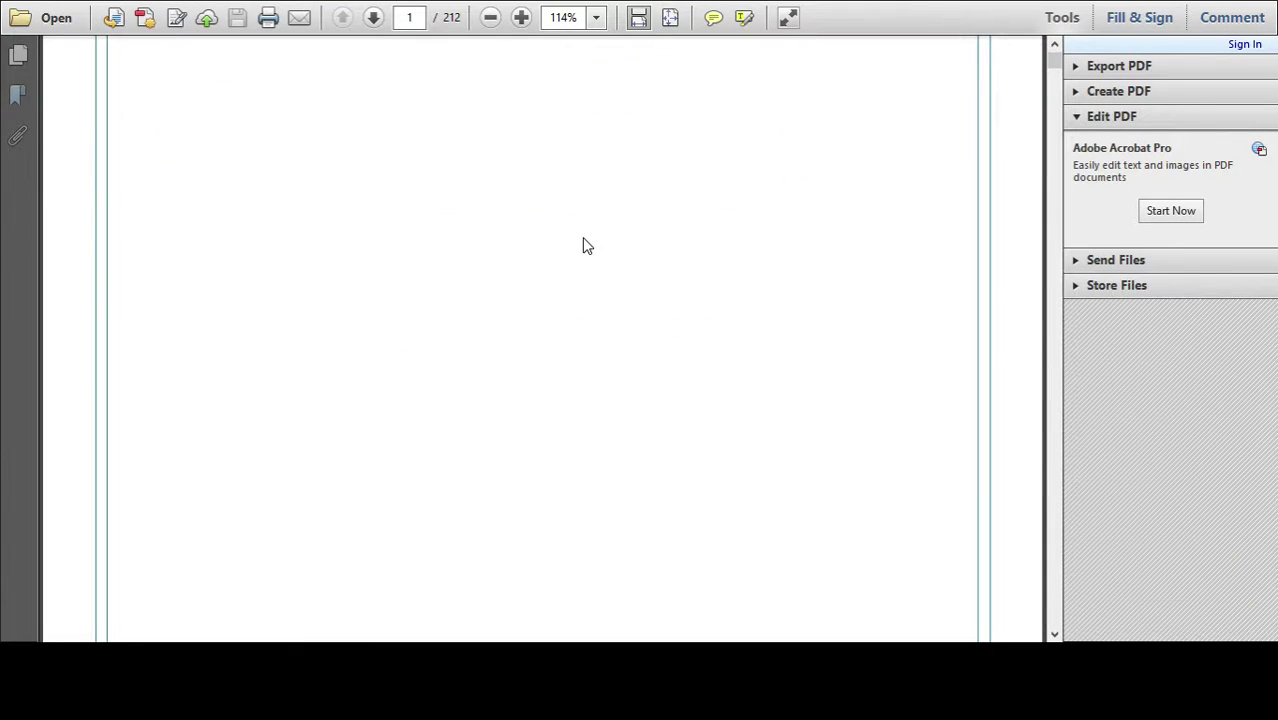
scroll(583, 241, "down", 10)
scroll(583, 241, "down", 5)
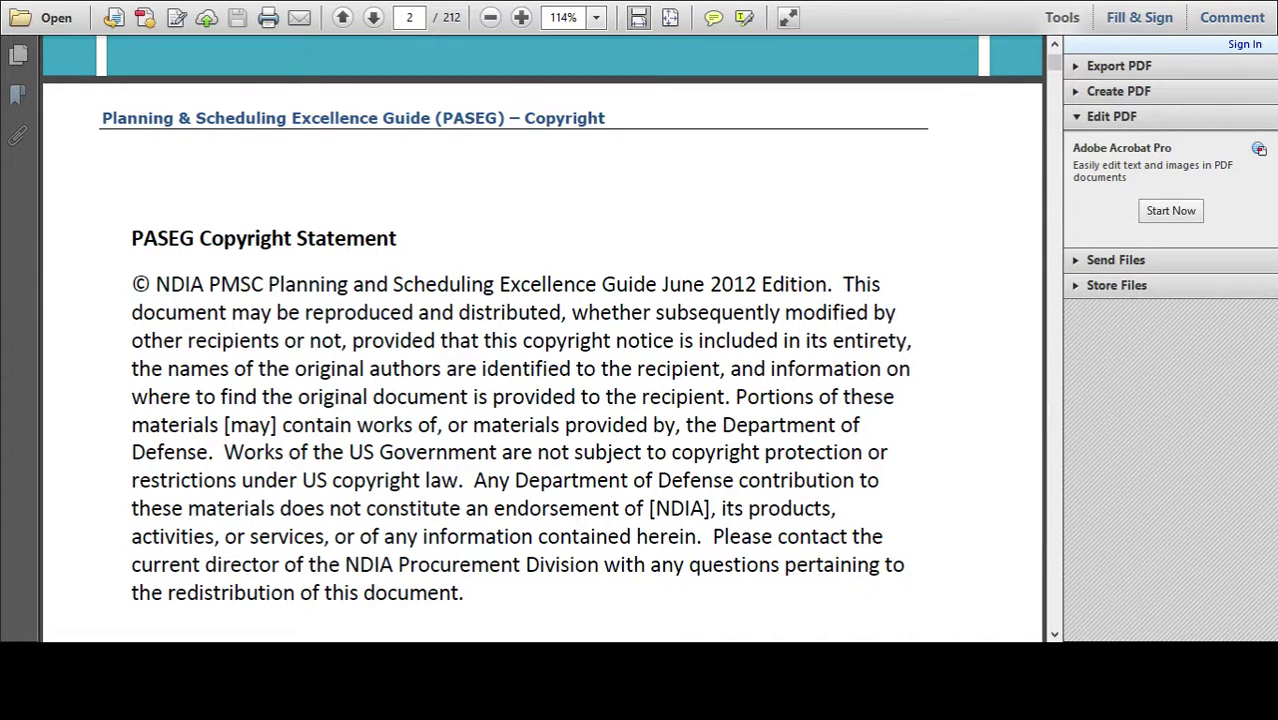
scroll(540, 340, "down", 3)
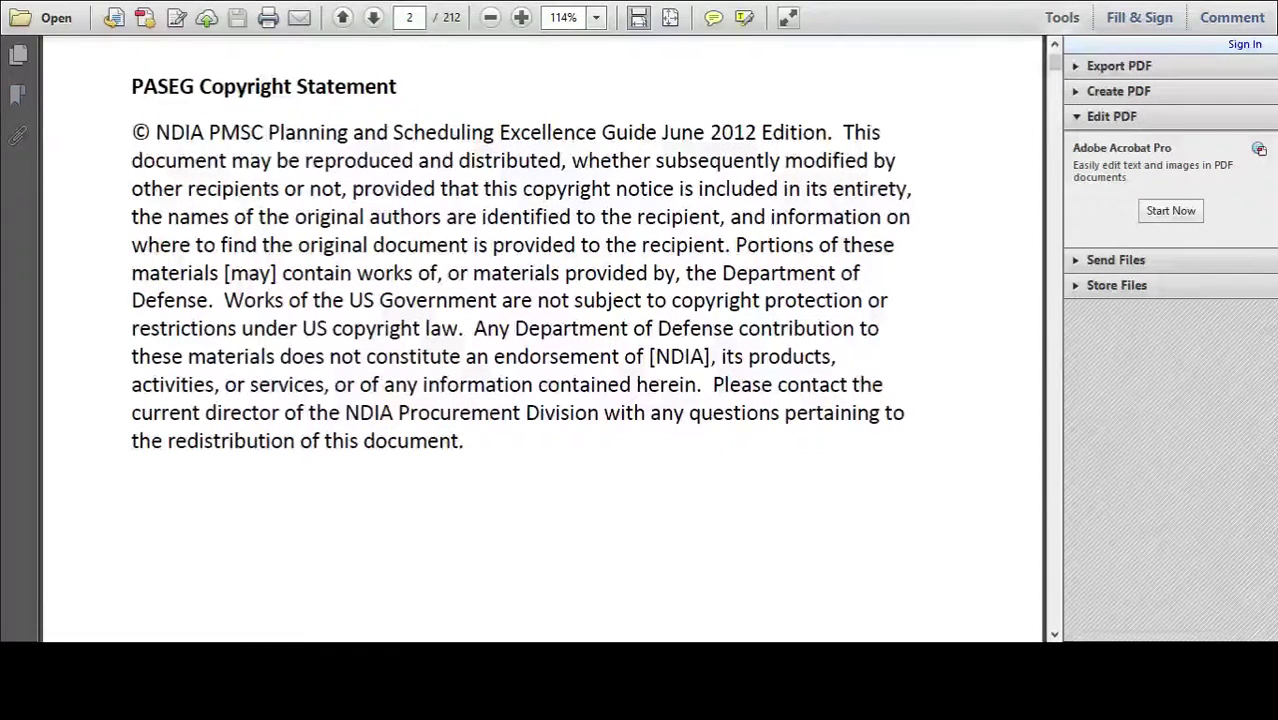
scroll(534, 492, "down", 4)
scroll(534, 499, "down", 10)
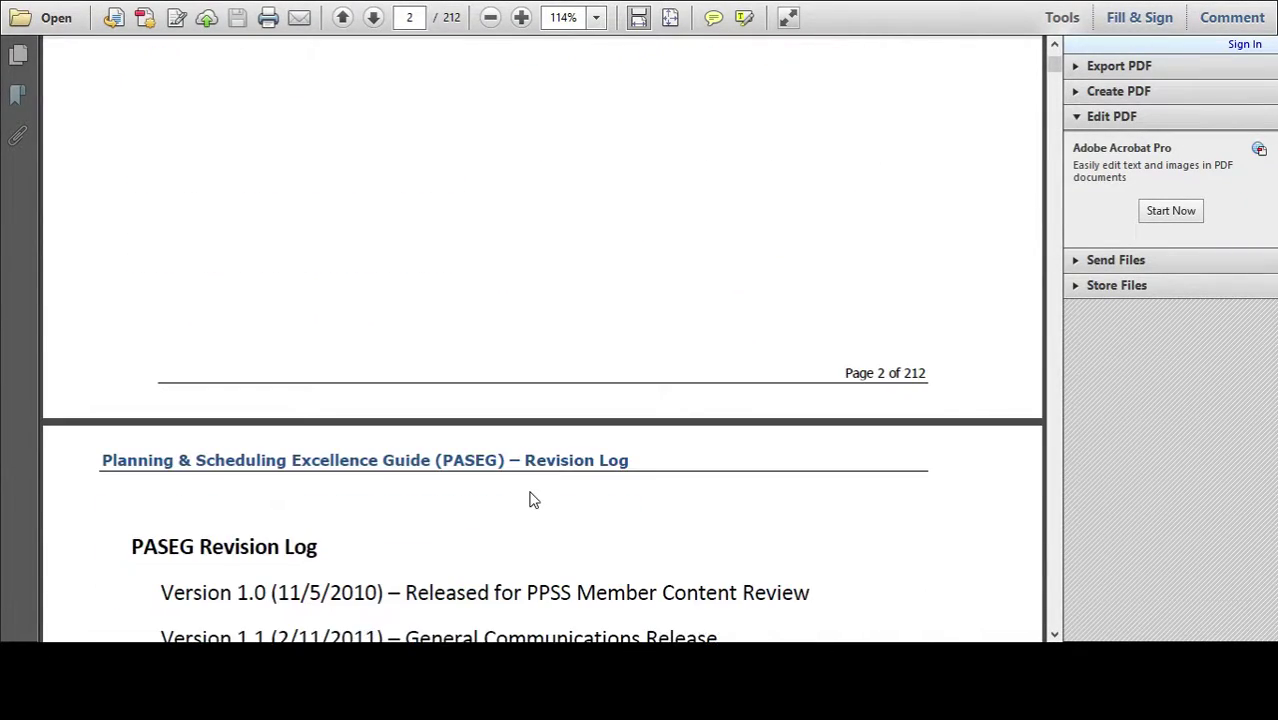
scroll(534, 499, "down", 10)
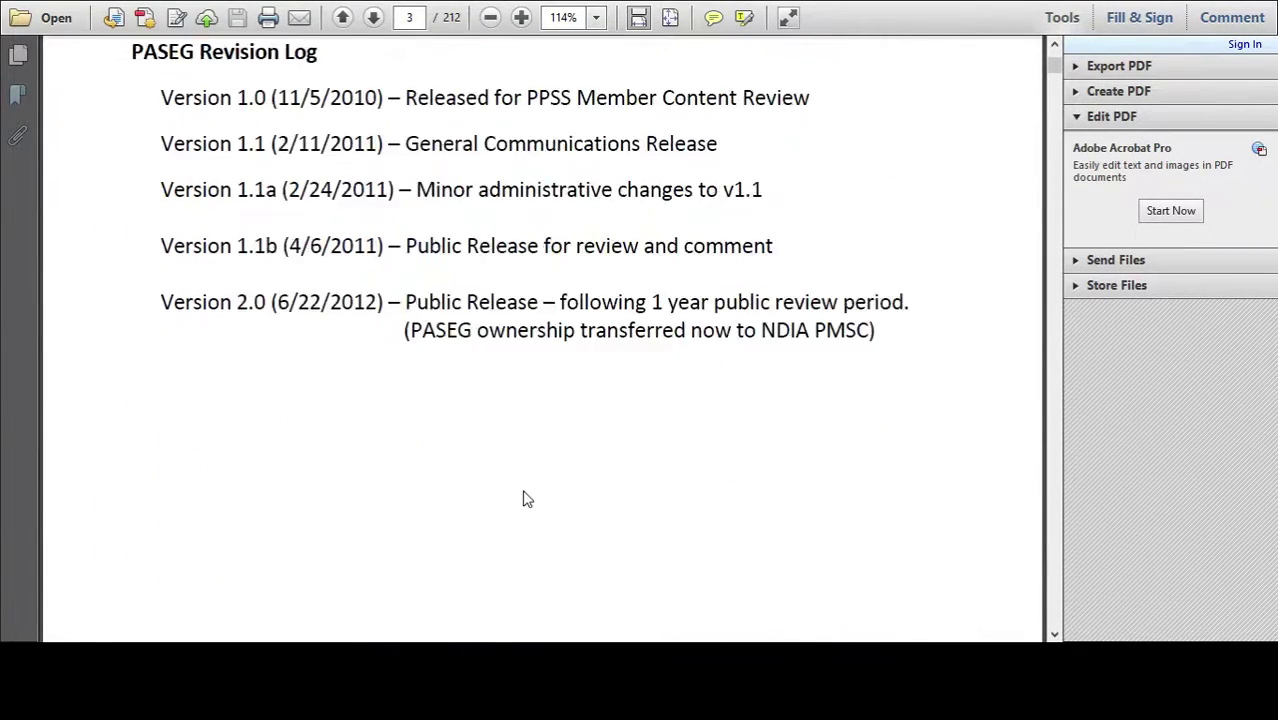
scroll(527, 499, "down", 8)
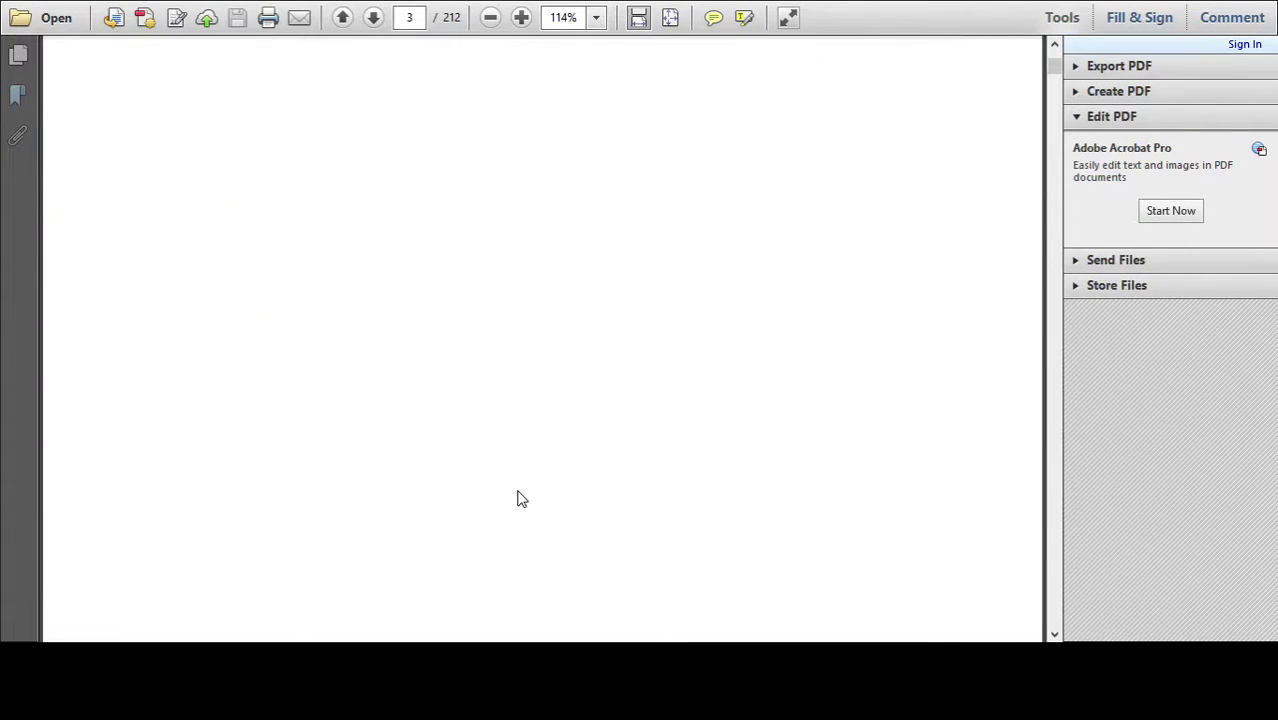
Find section 10.2 Schedule Health Assessment in the table of contents and follow its link.
scroll(519, 499, "down", 10)
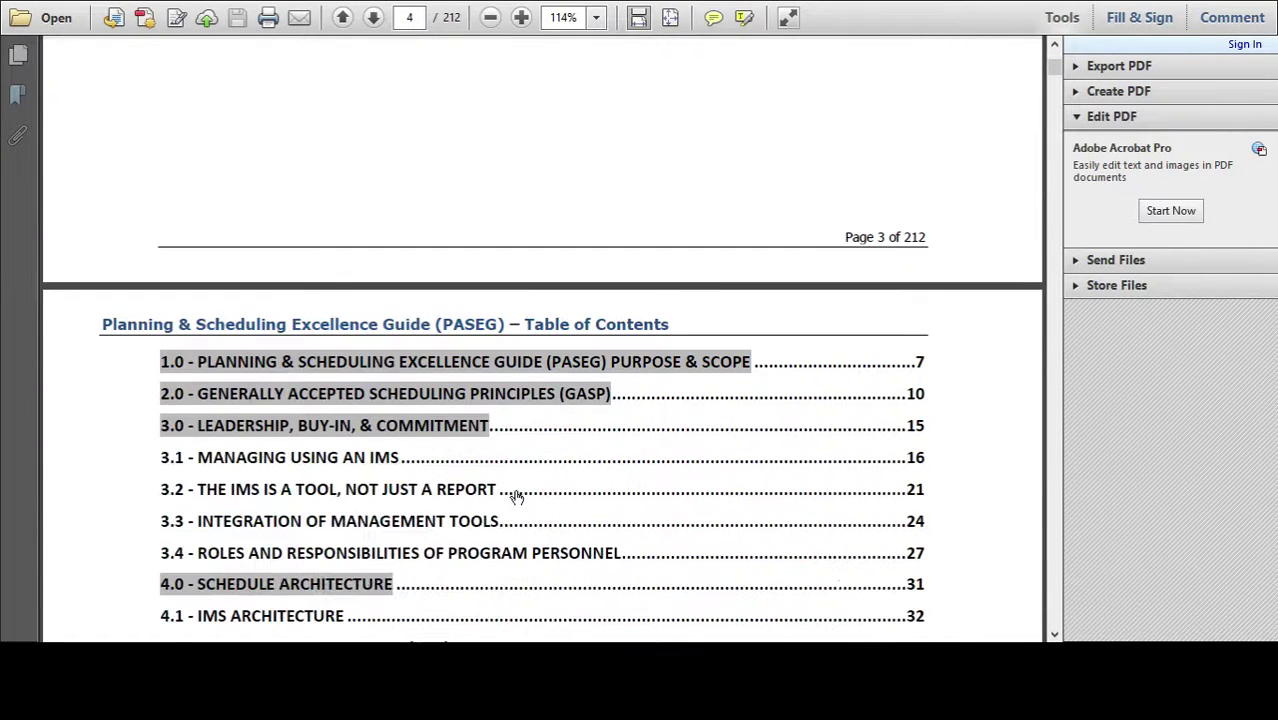
scroll(516, 497, "down", 4)
scroll(507, 497, "down", 3)
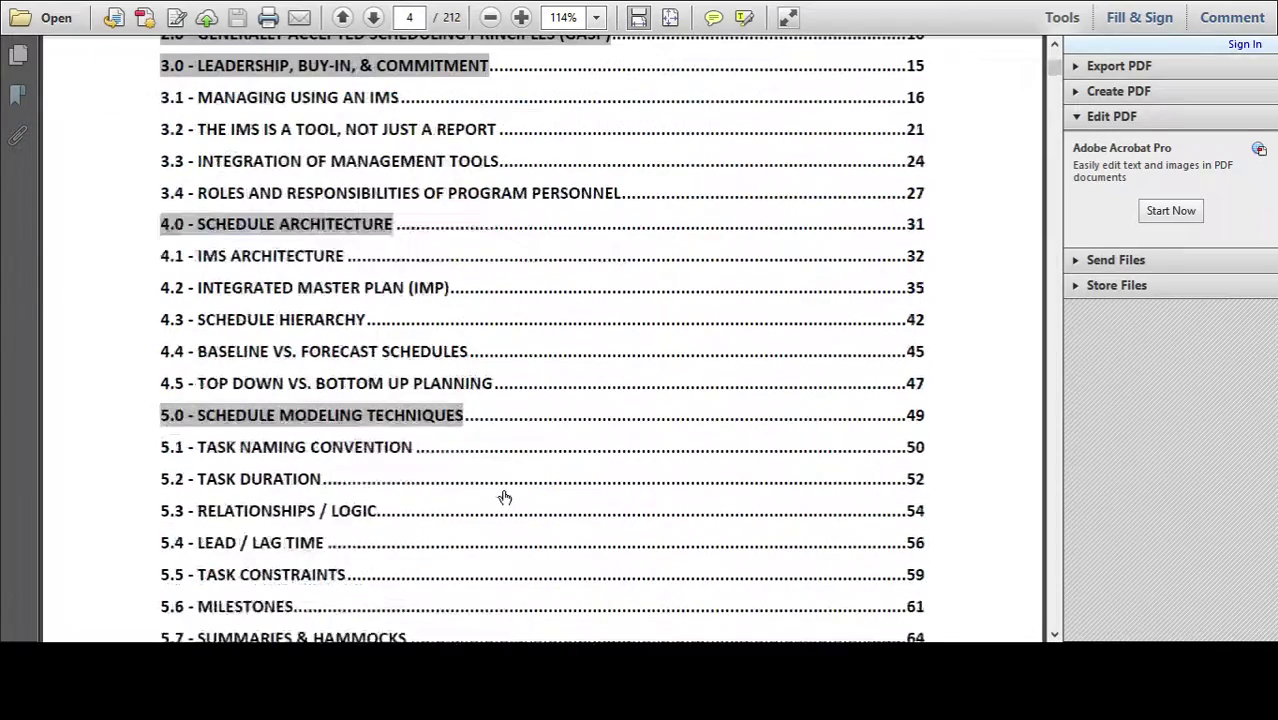
scroll(505, 496, "down", 8)
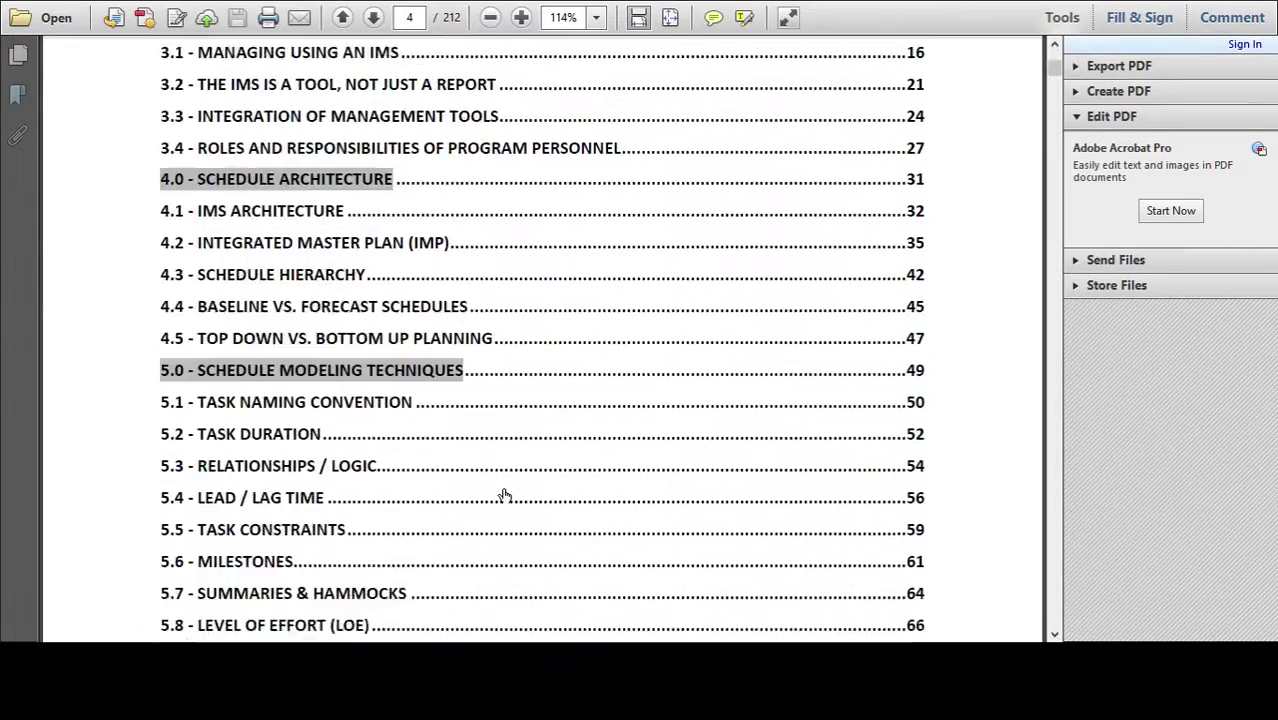
scroll(505, 496, "down", 9)
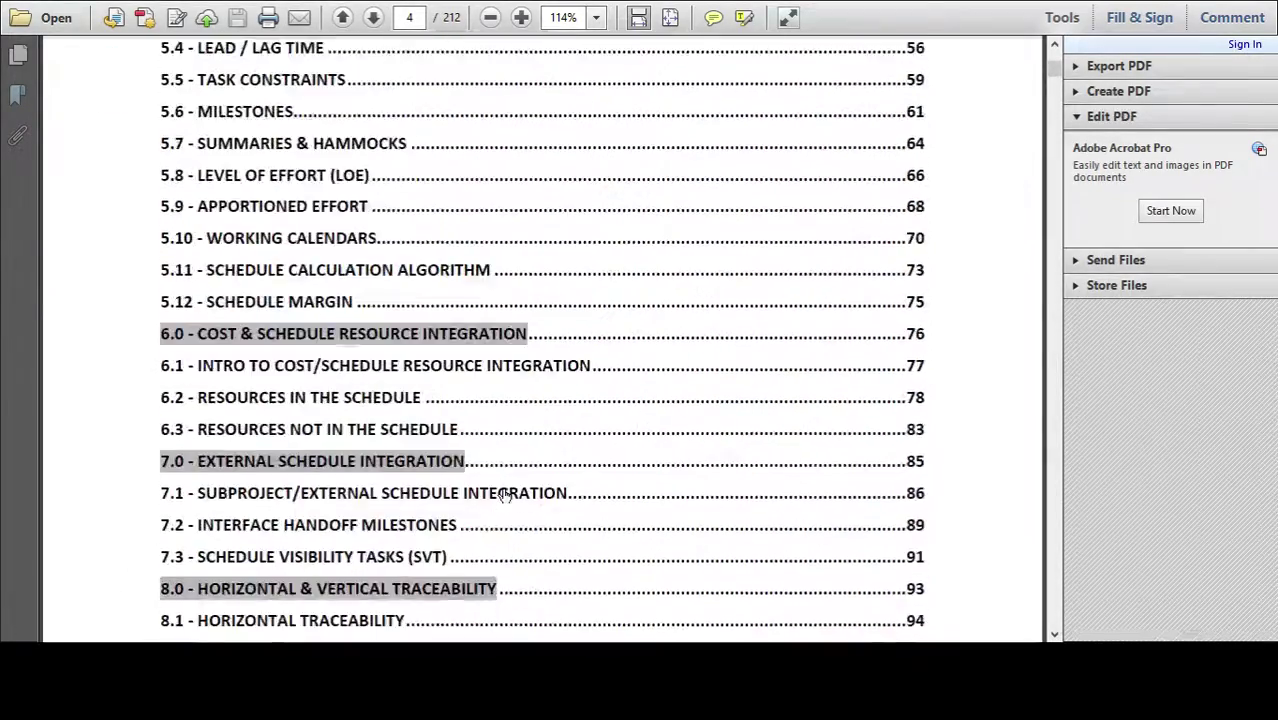
scroll(505, 496, "down", 5)
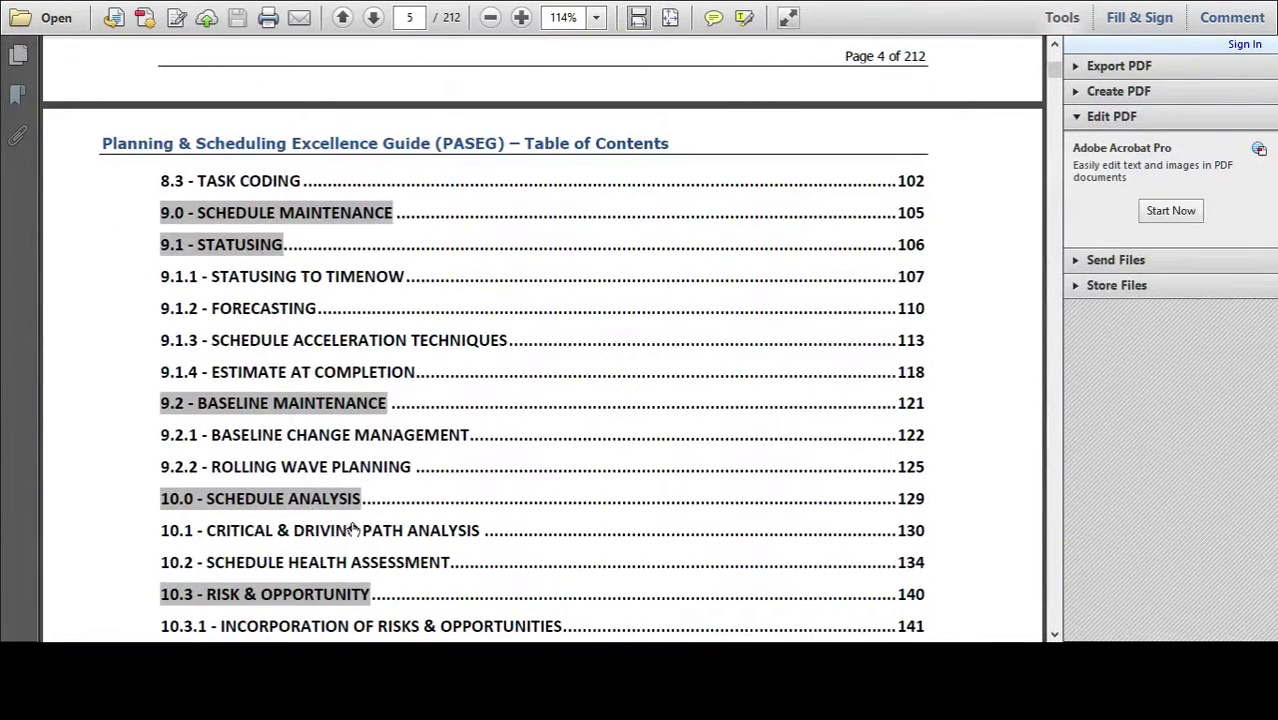
left_click(311, 568)
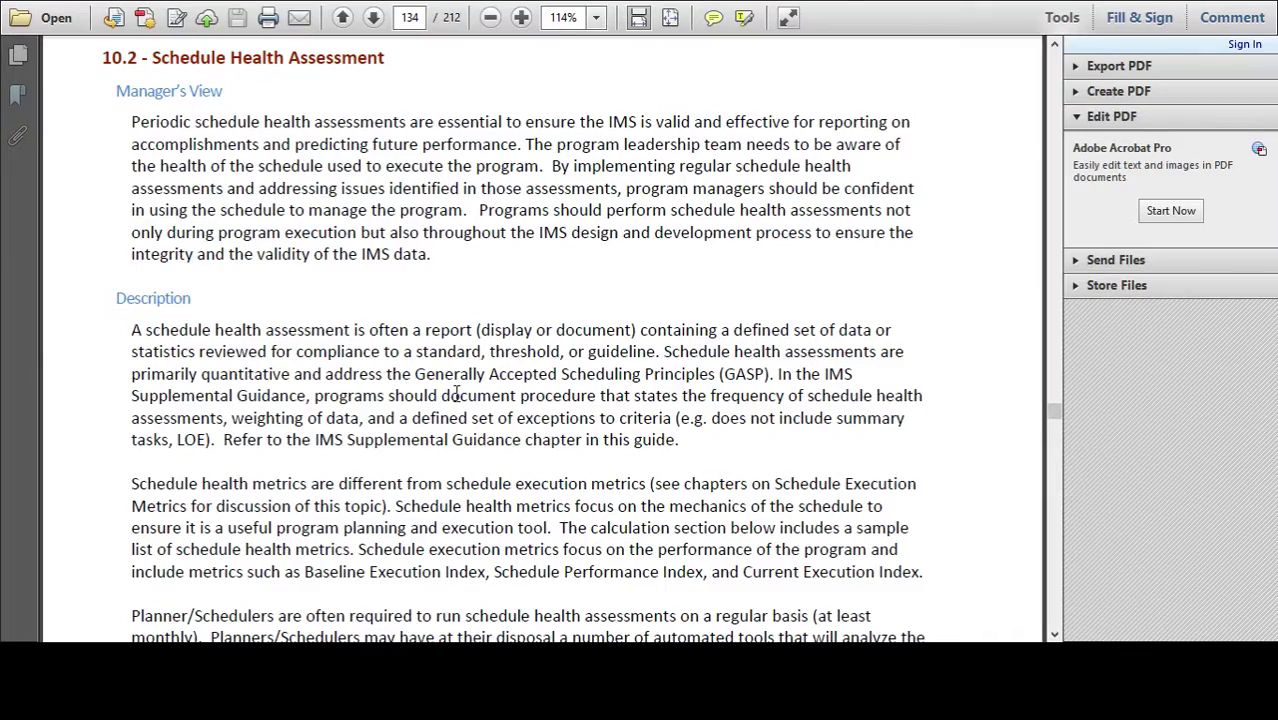
Examine the schedule health assessment description and the table of metrics in Fig. 10.2-1.
scroll(455, 393, "down", 3)
scroll(455, 393, "down", 5)
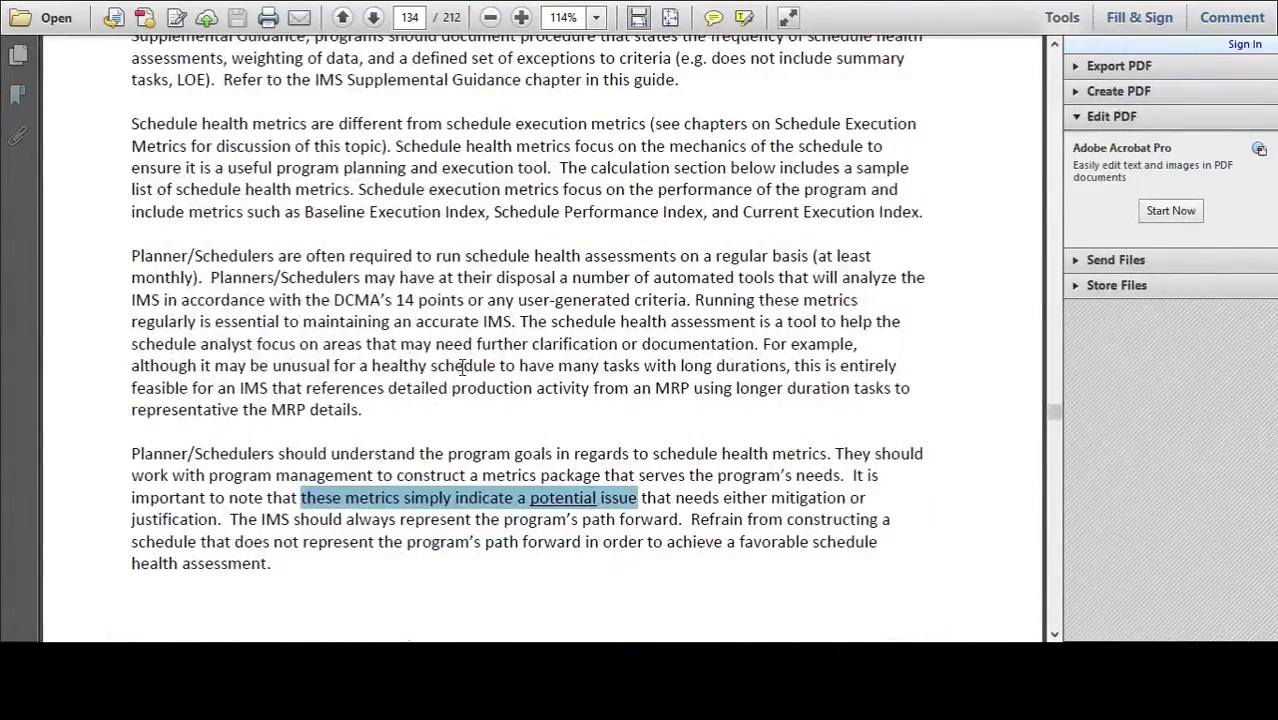
scroll(458, 378, "down", 7)
scroll(465, 377, "down", 8)
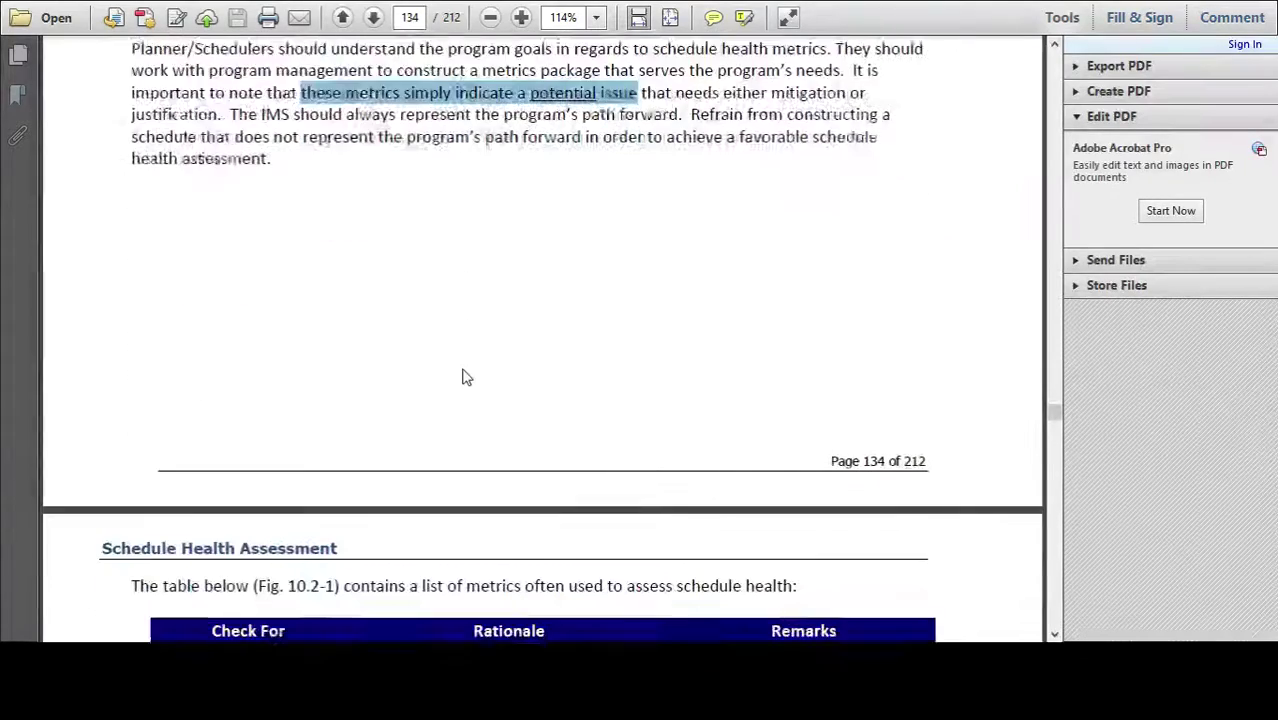
scroll(463, 366, "down", 5)
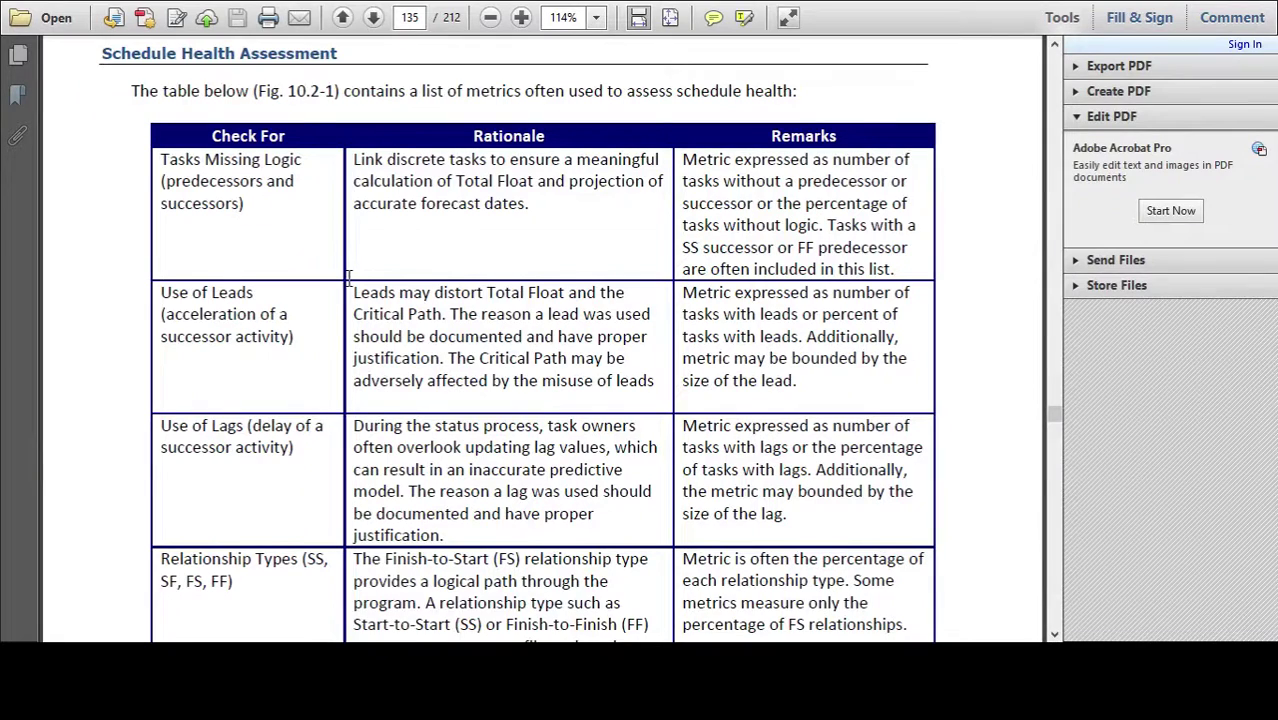
scroll(348, 280, "down", 1)
scroll(348, 280, "down", 1)
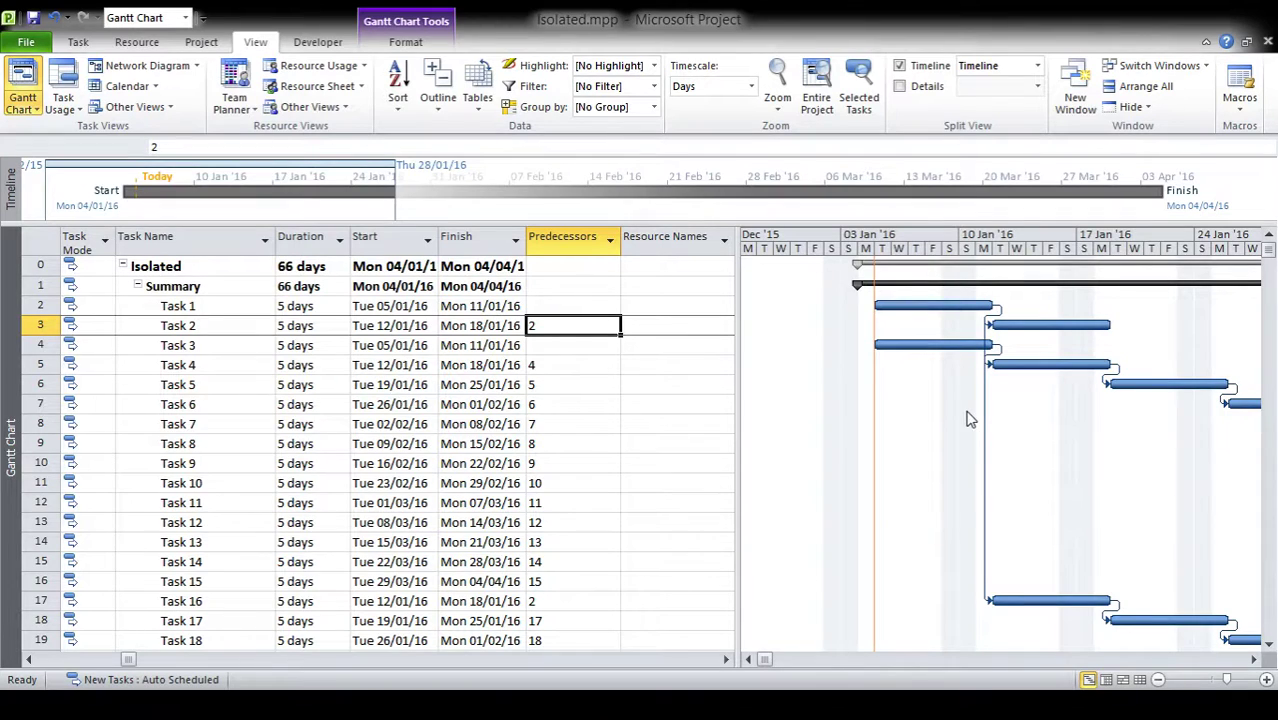
In Microsoft Project's Isolated.mpp, show the Successors field in the column directly after Predecessors.
left_click(687, 246)
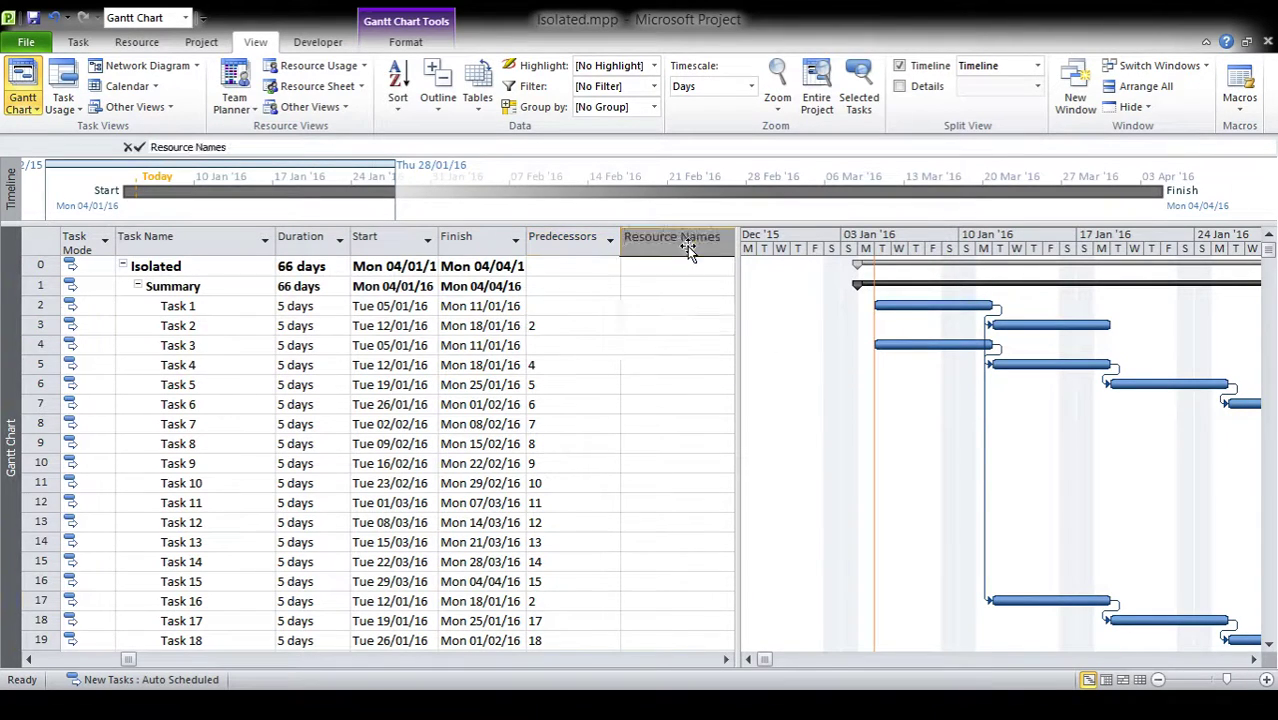
key("Insert")
type("scheduled Duration")
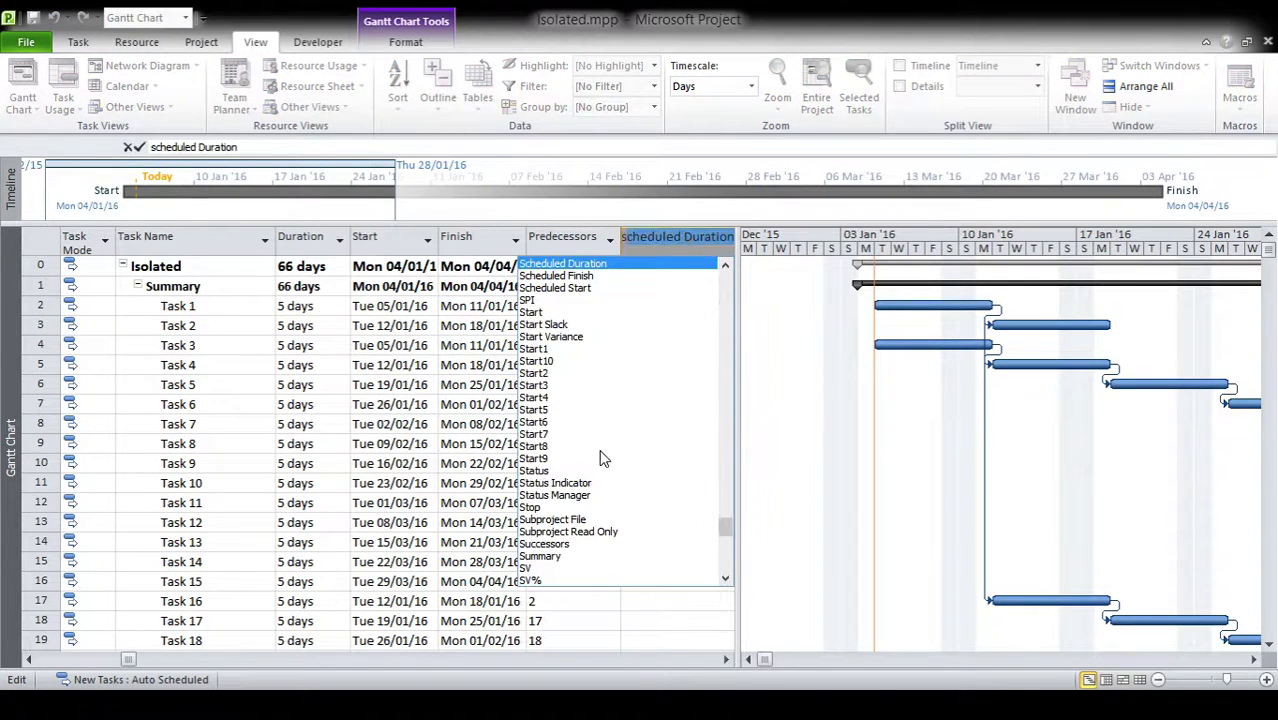
left_click(566, 546)
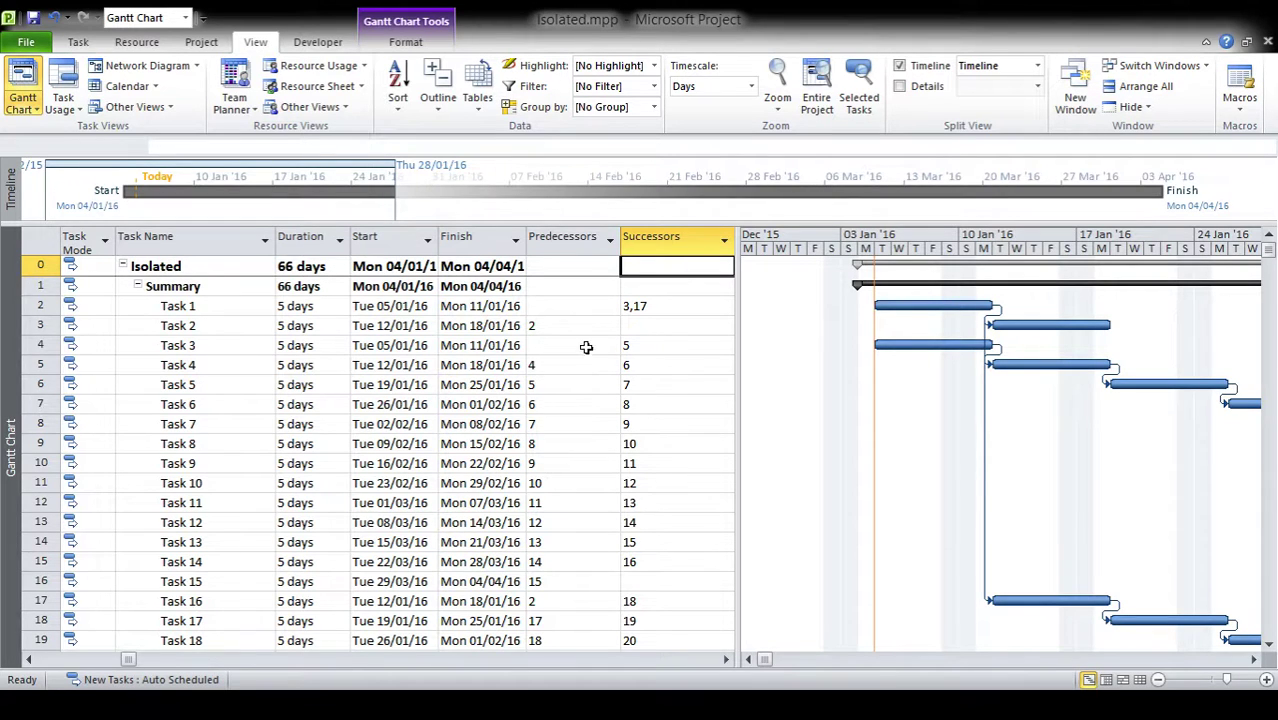
Examine the Predecessors and Successors columns for unlinked tasks, highlighting both cells of Task 21.
scroll(679, 375, "down", 2)
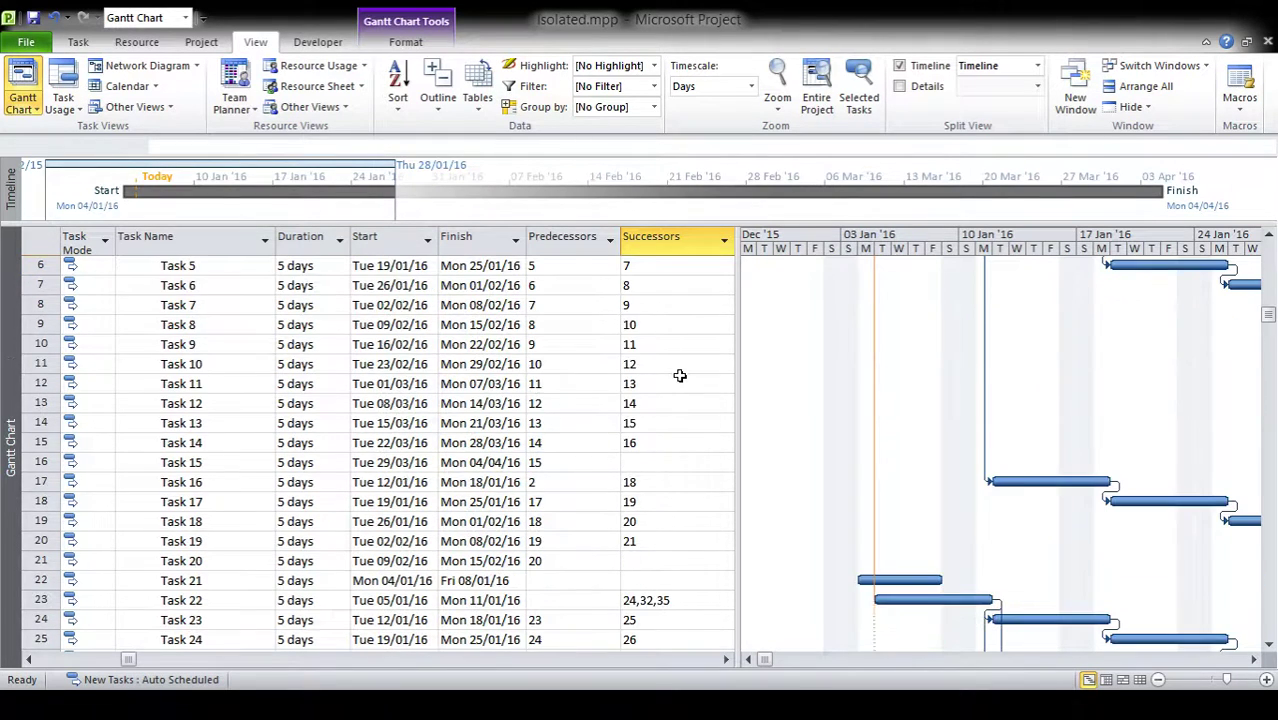
left_click(576, 581)
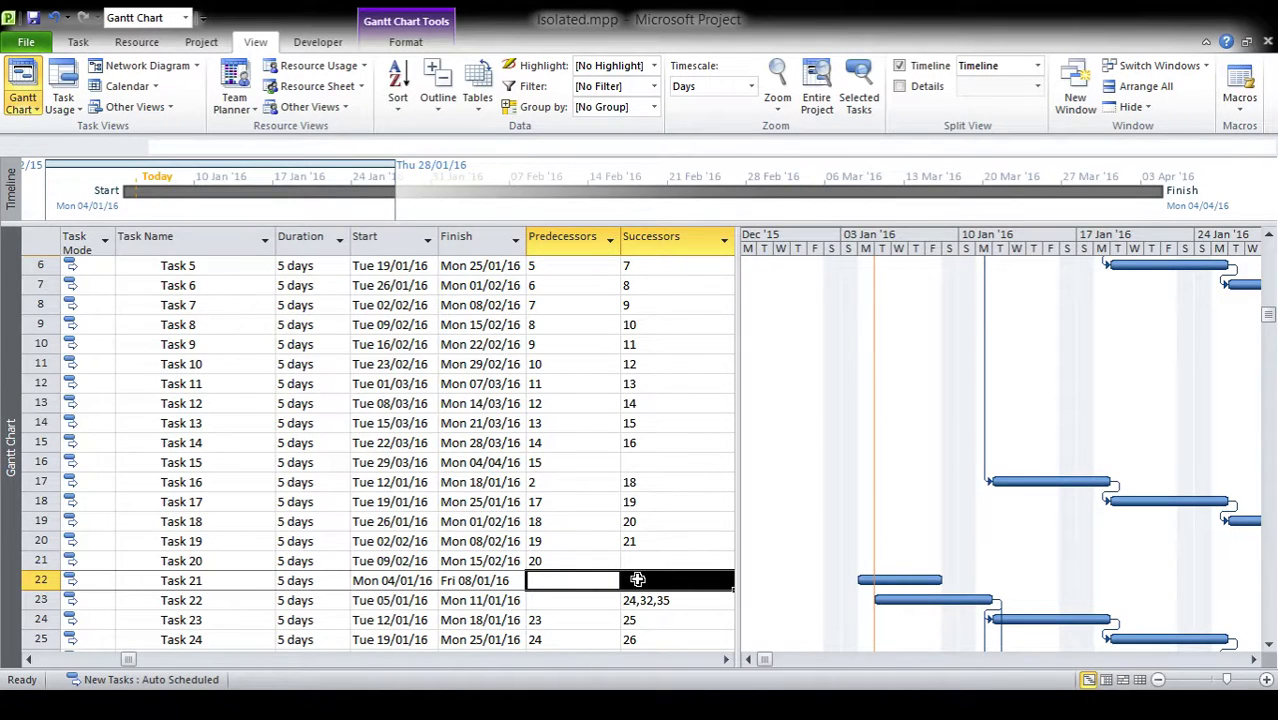
scroll(615, 570, "down", 1)
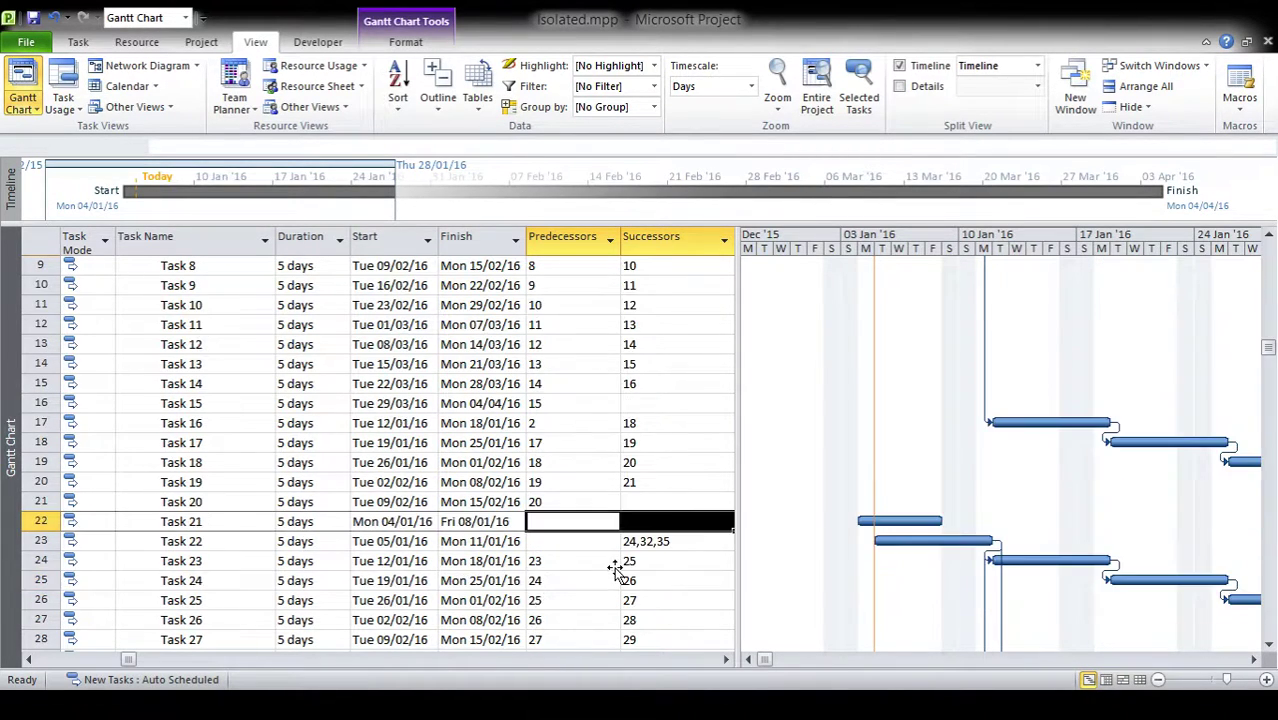
scroll(615, 568, "up", 3)
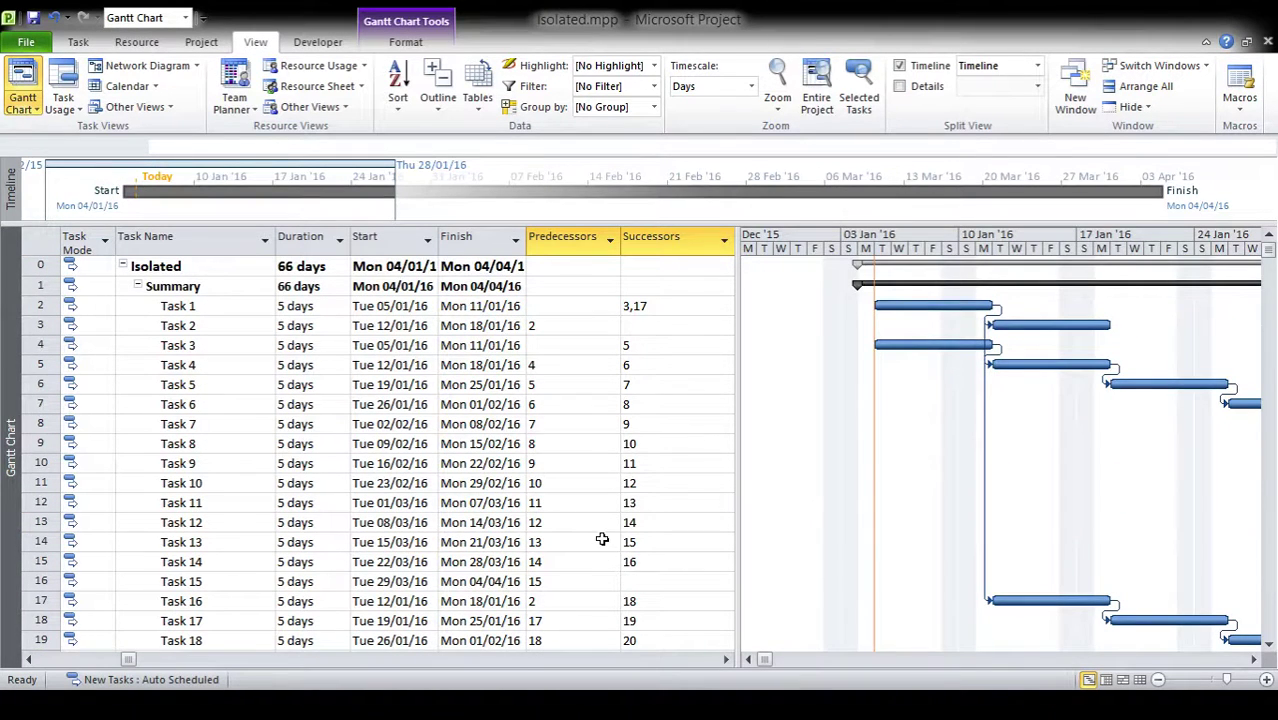
scroll(602, 540, "down", 2)
scroll(543, 452, "up", 2)
left_click(221, 305)
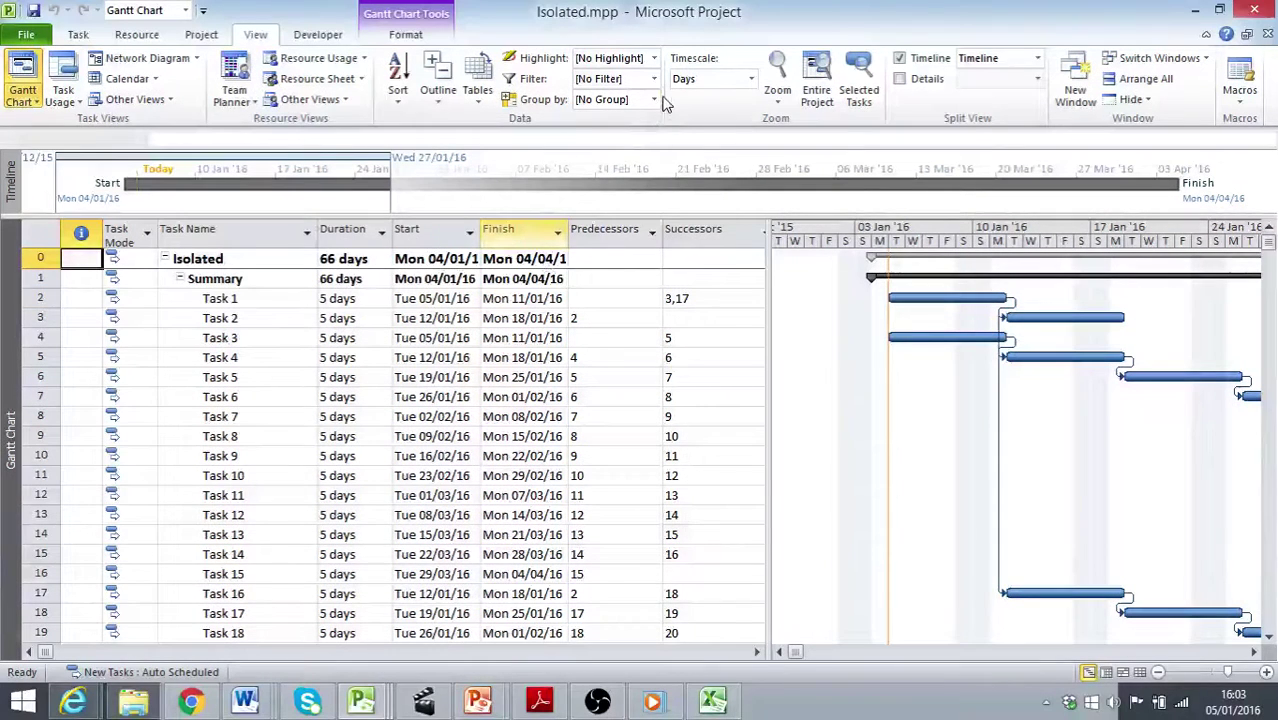
Create a new filter named Isolated Tasks.
left_click(655, 80)
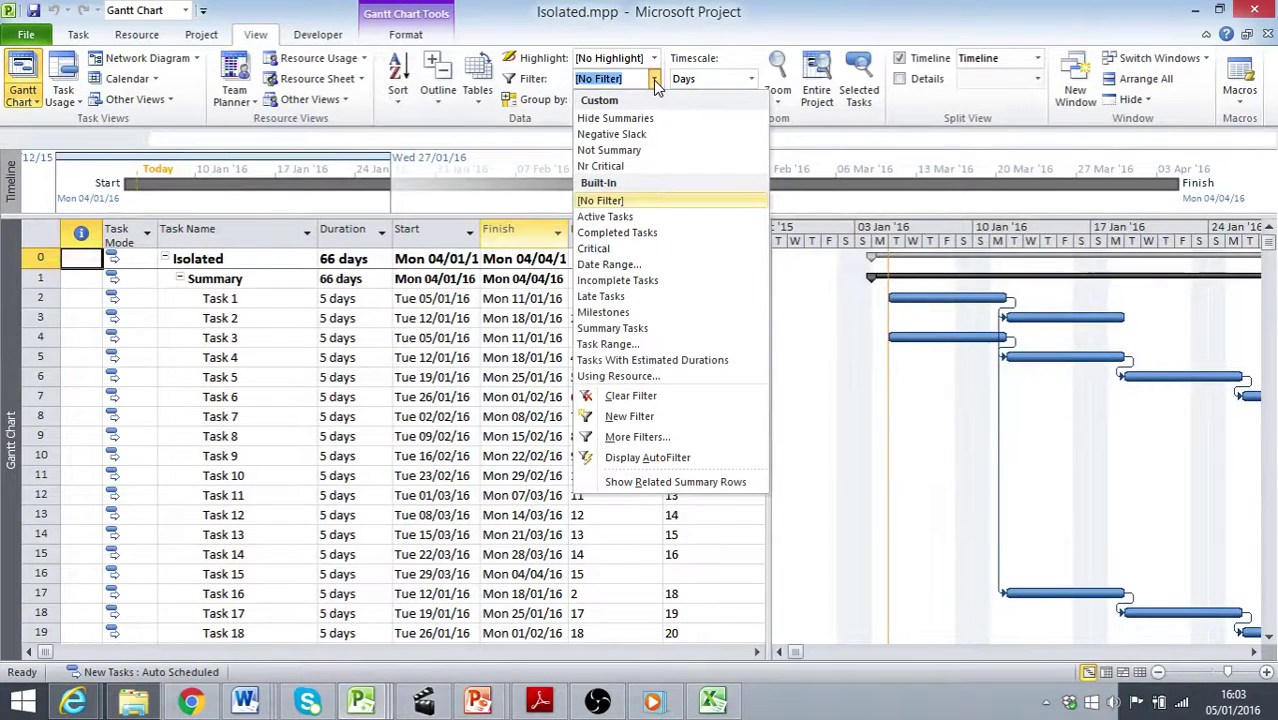
left_click(645, 416)
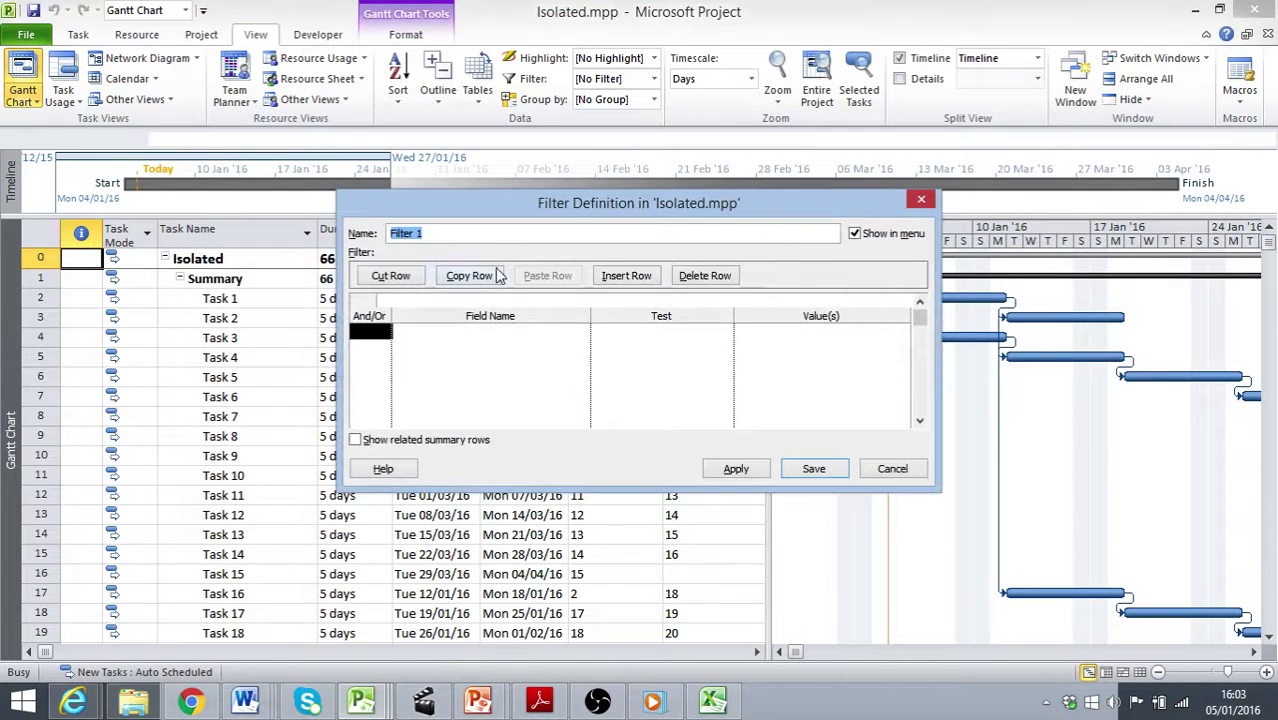
type("Isolat")
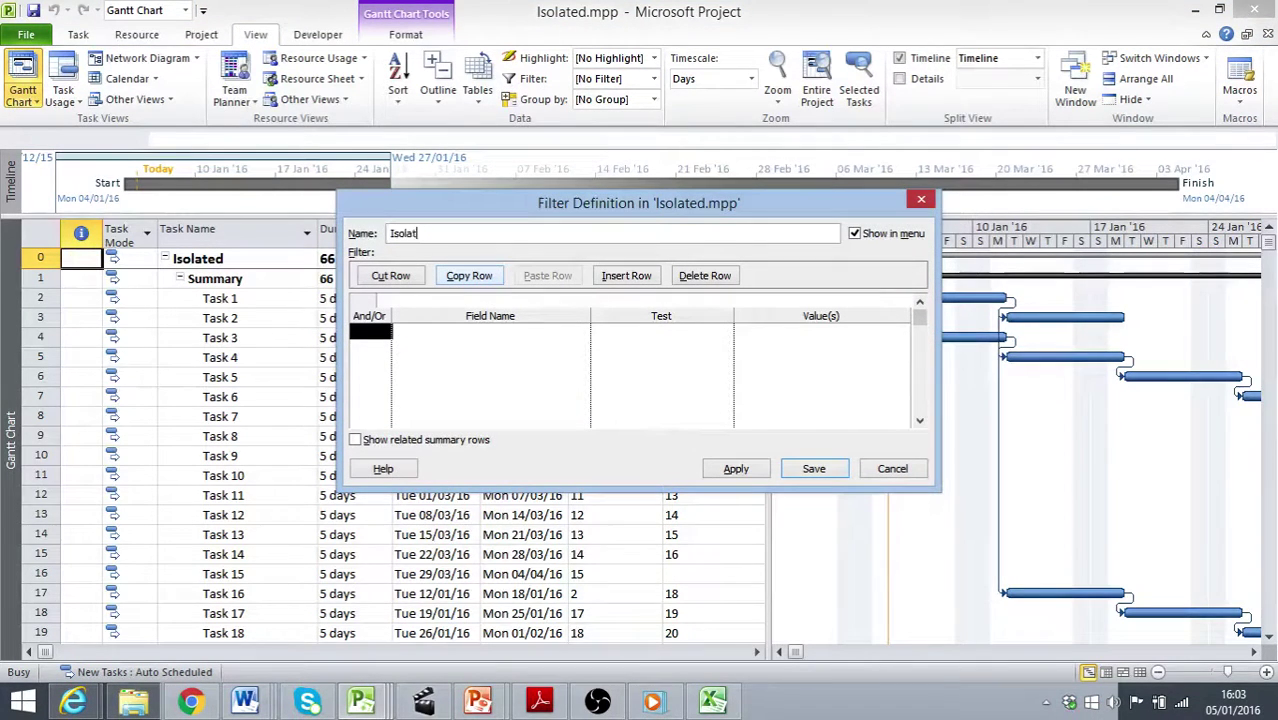
type("ed Tasks")
Define the first filter criterion as Predecessors equals, with the value left blank.
left_click(473, 336)
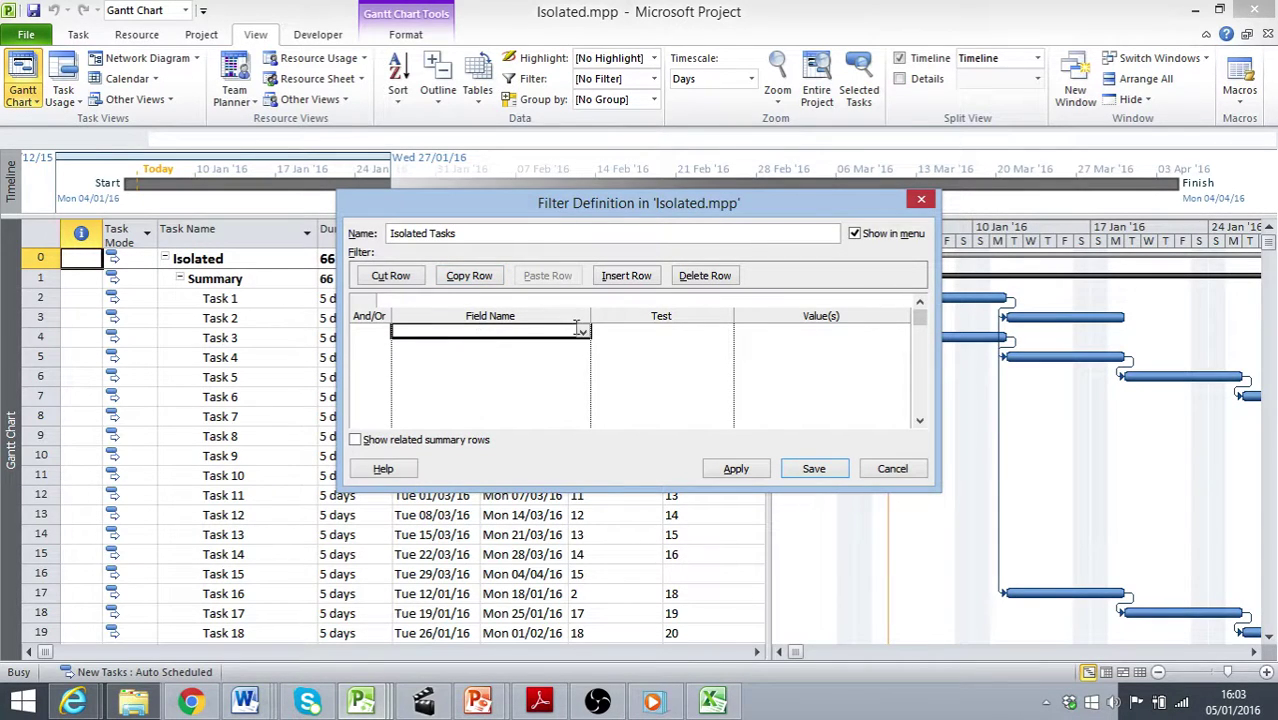
left_click(583, 332)
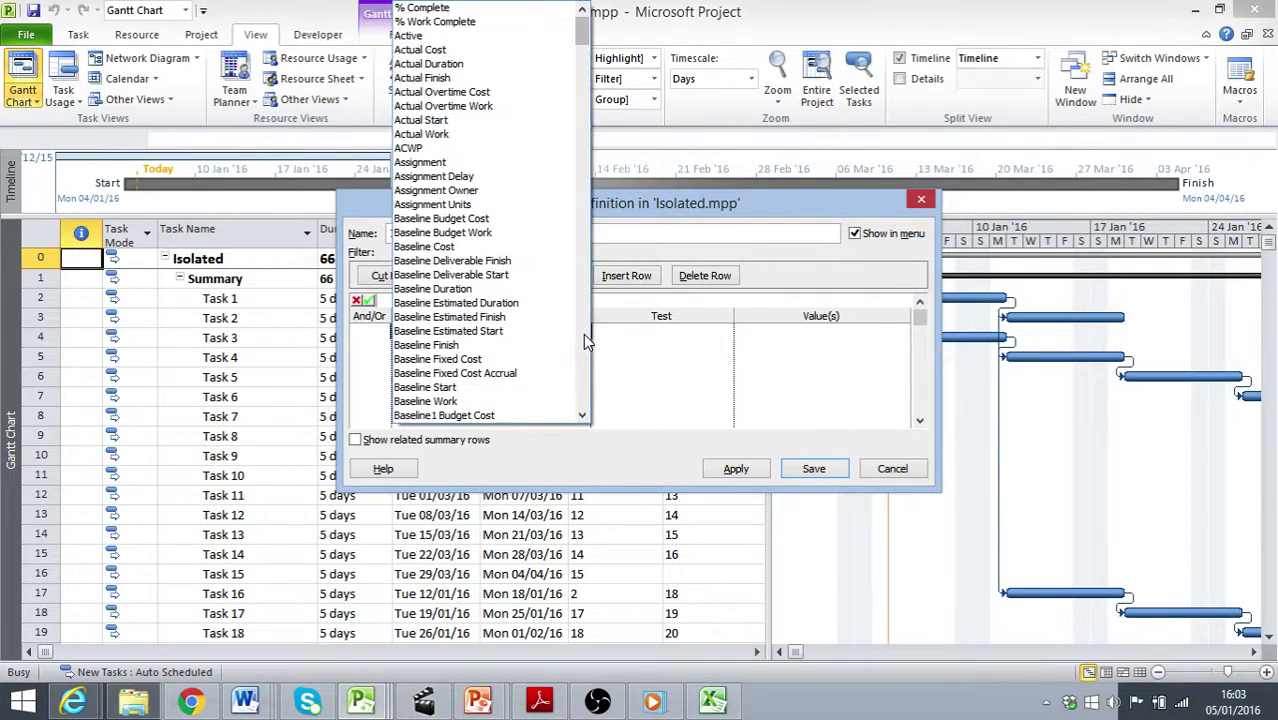
left_click(584, 336)
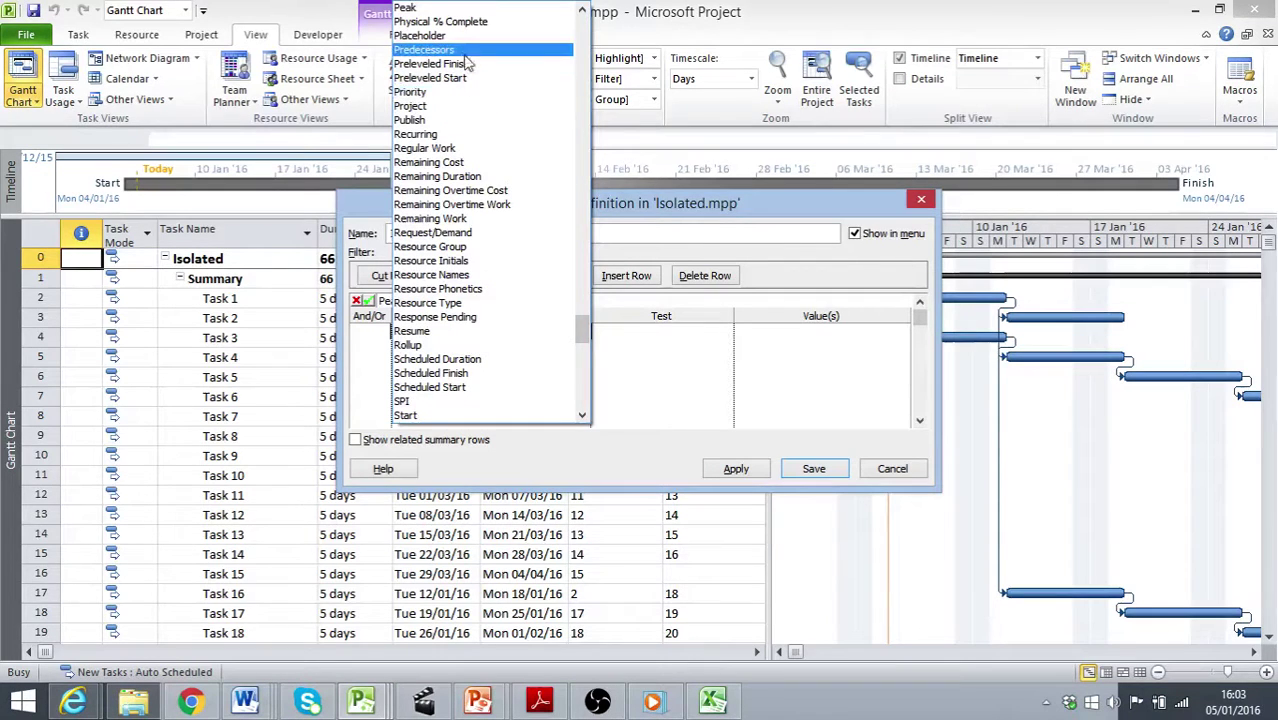
left_click(467, 52)
left_click(633, 337)
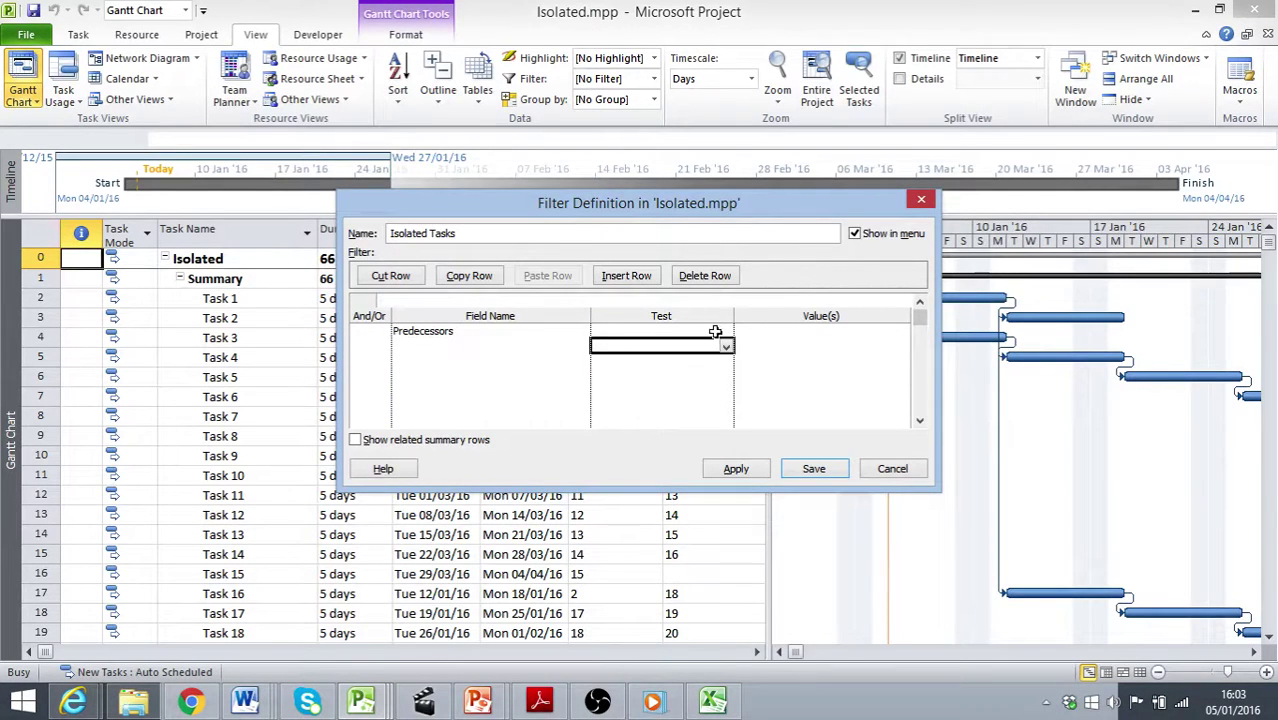
left_click(727, 337)
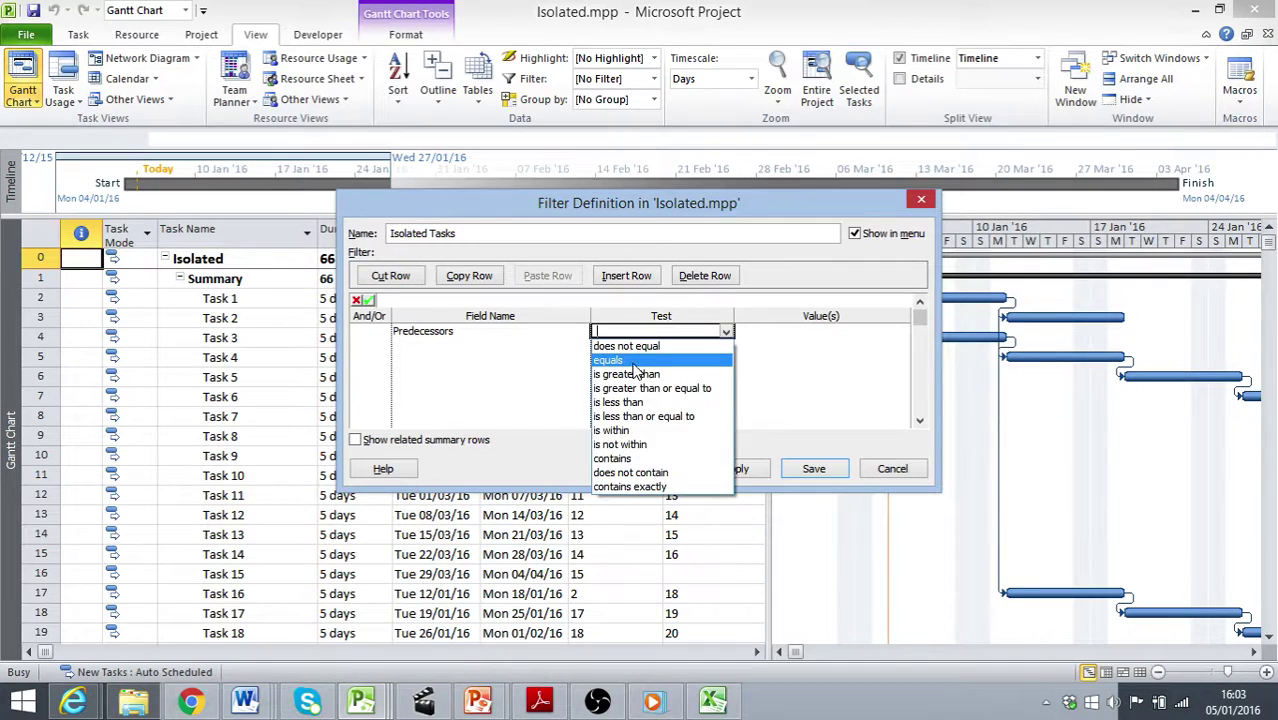
left_click(735, 358)
left_click(802, 340)
Add a second filter criterion joined with And: Successors equals, with the value left blank.
left_click(365, 344)
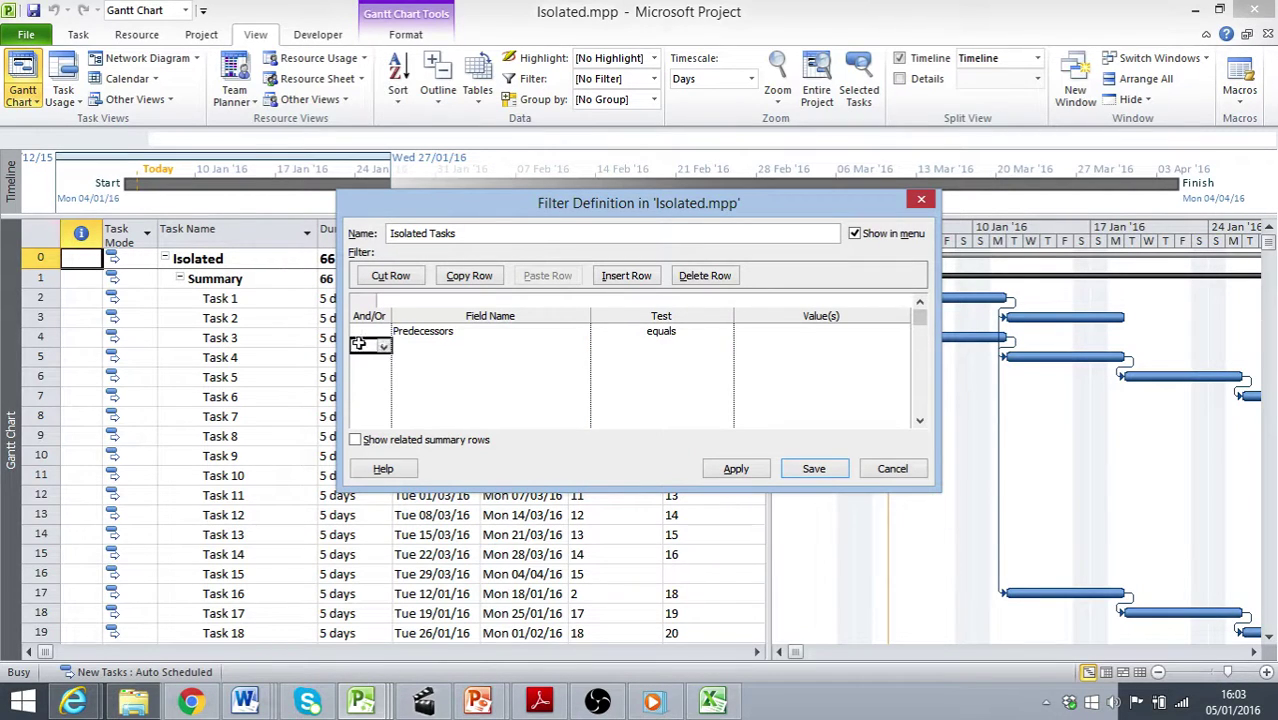
left_click(385, 348)
left_click(370, 360)
left_click(425, 345)
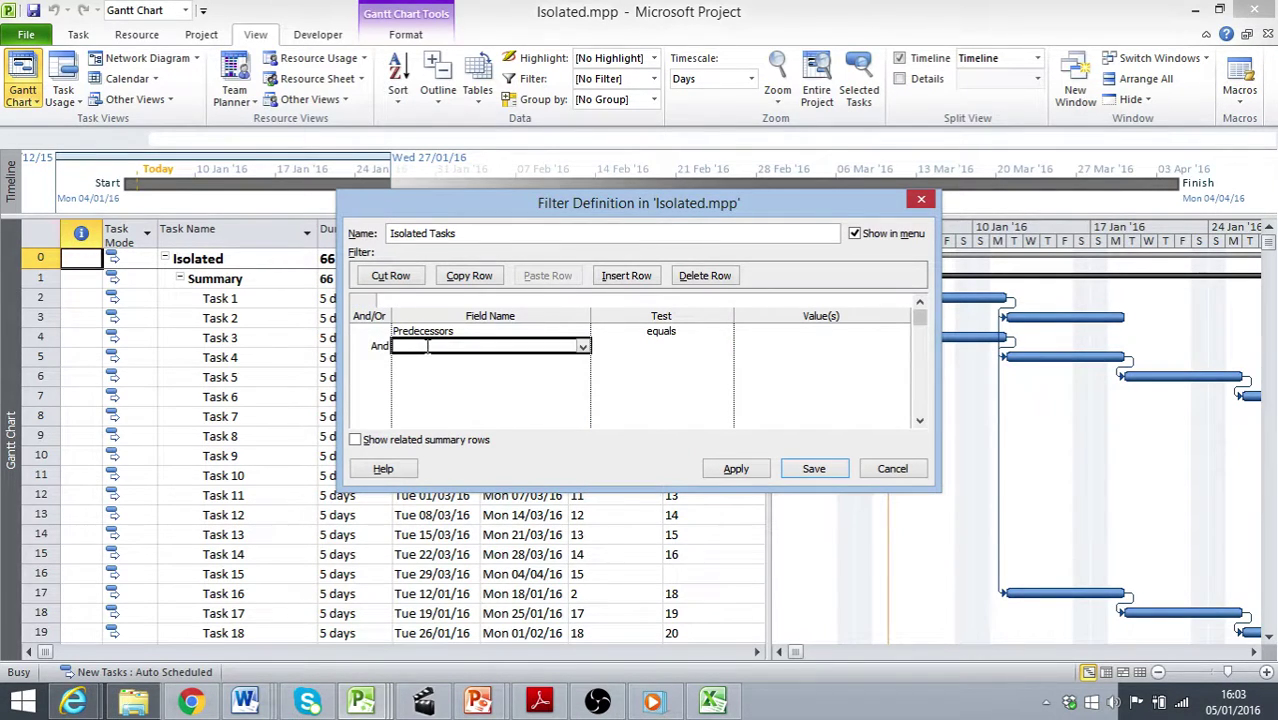
left_click(582, 345)
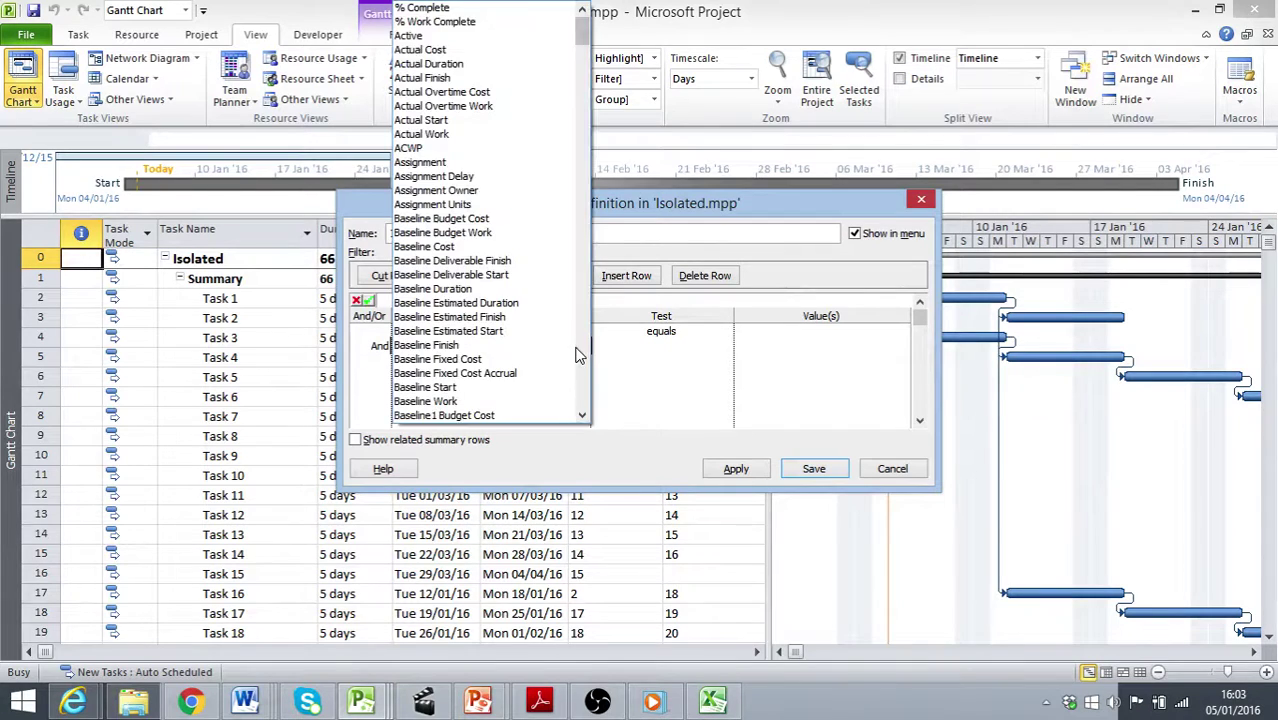
left_click(579, 352)
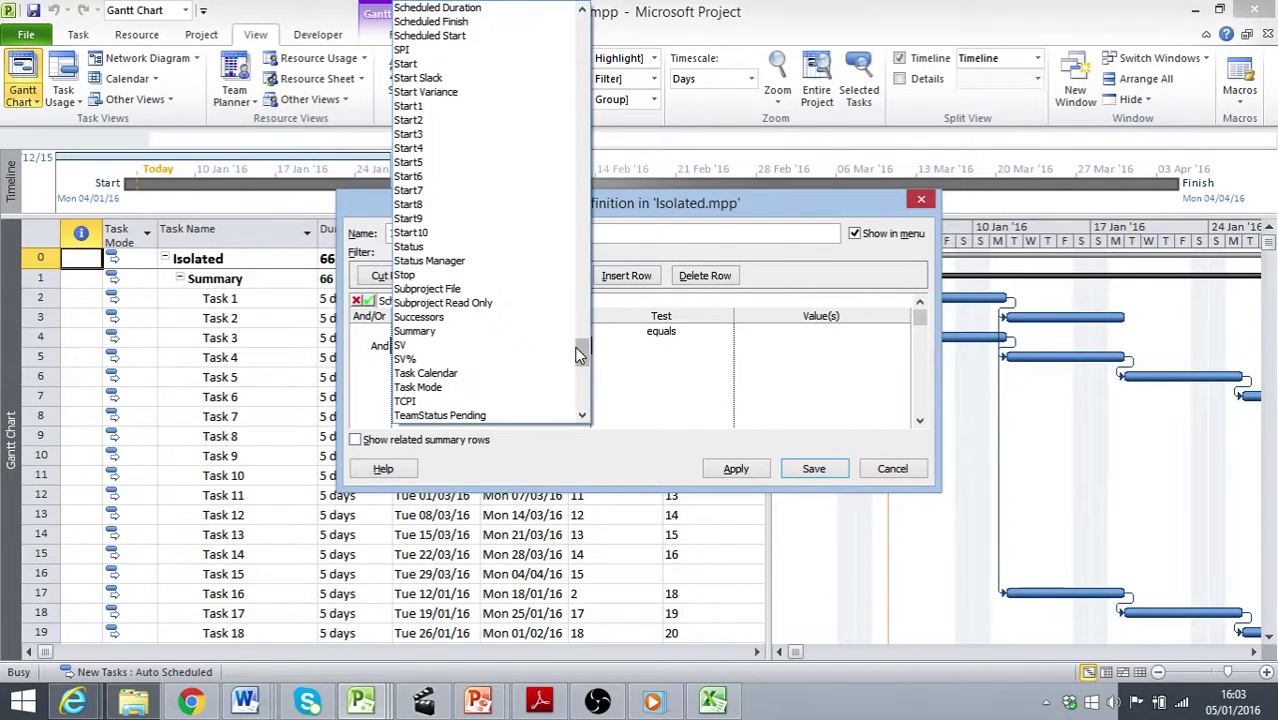
left_click(445, 316)
left_click(635, 346)
left_click(726, 346)
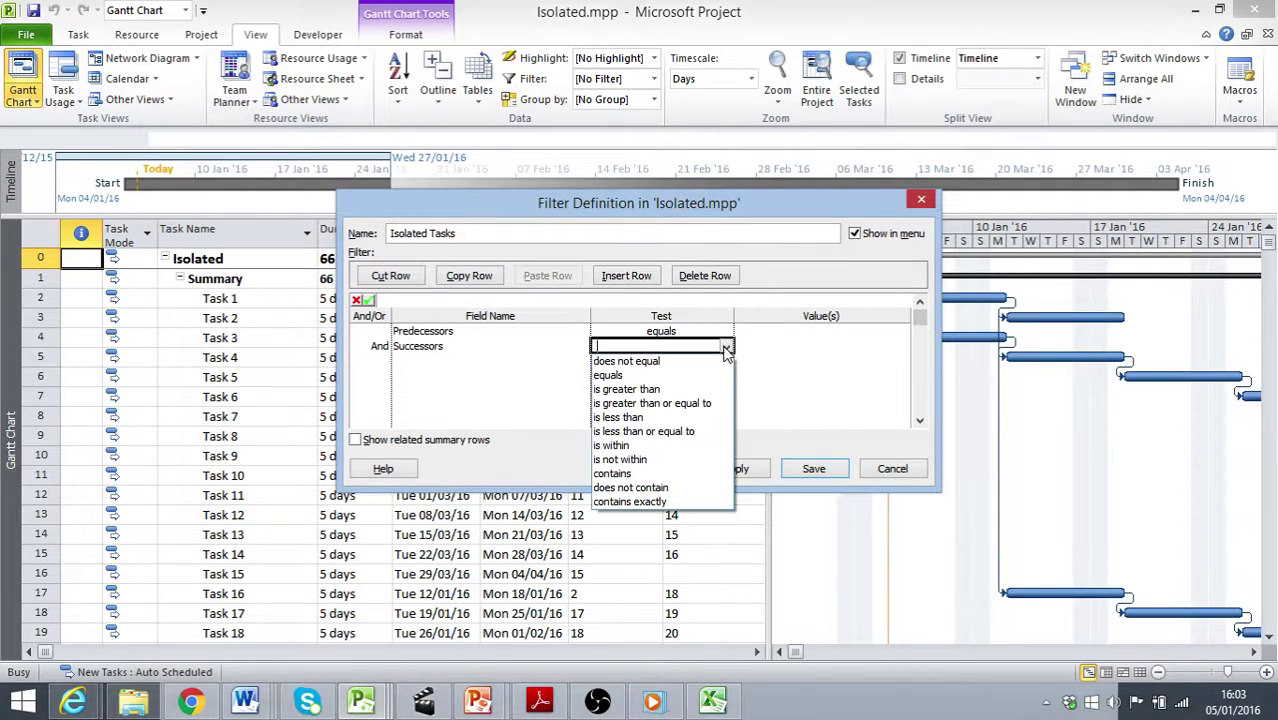
left_click(655, 375)
left_click(785, 346)
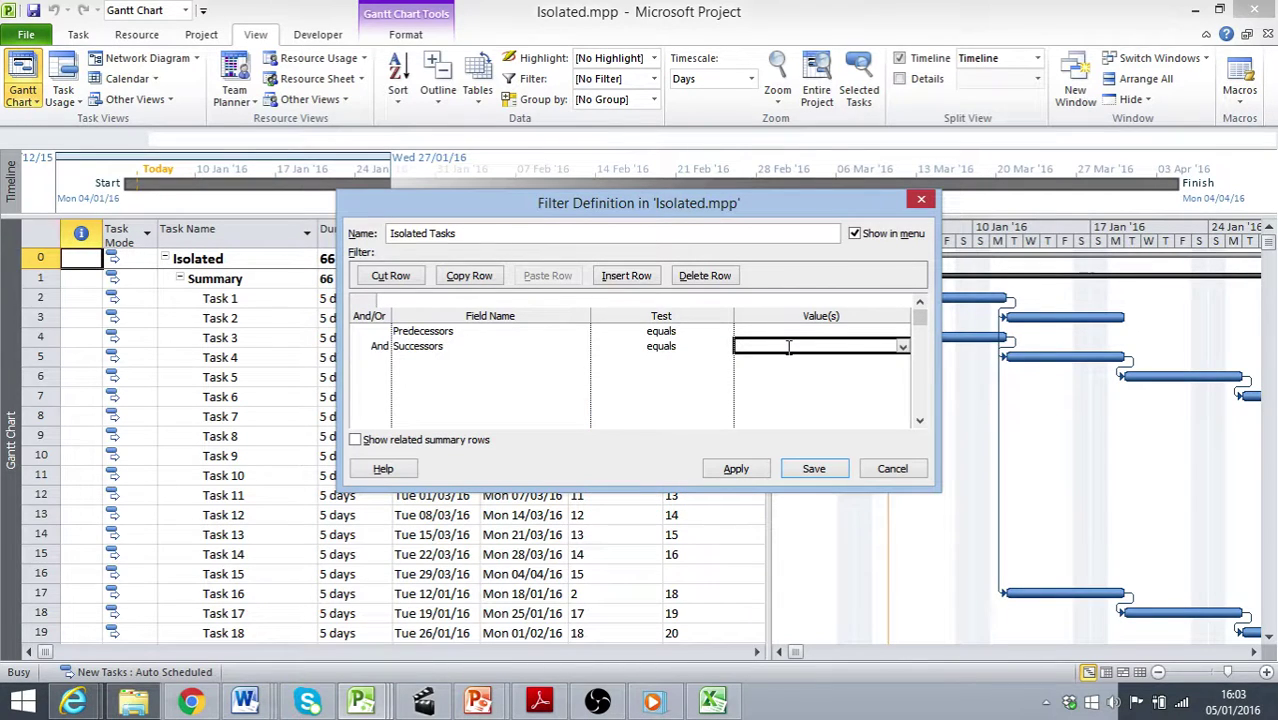
Apply the Isolated Tasks filter with related summary rows shown, and select the Predecessors and Successors cells of Tasks 21 and 29.
left_click(363, 445)
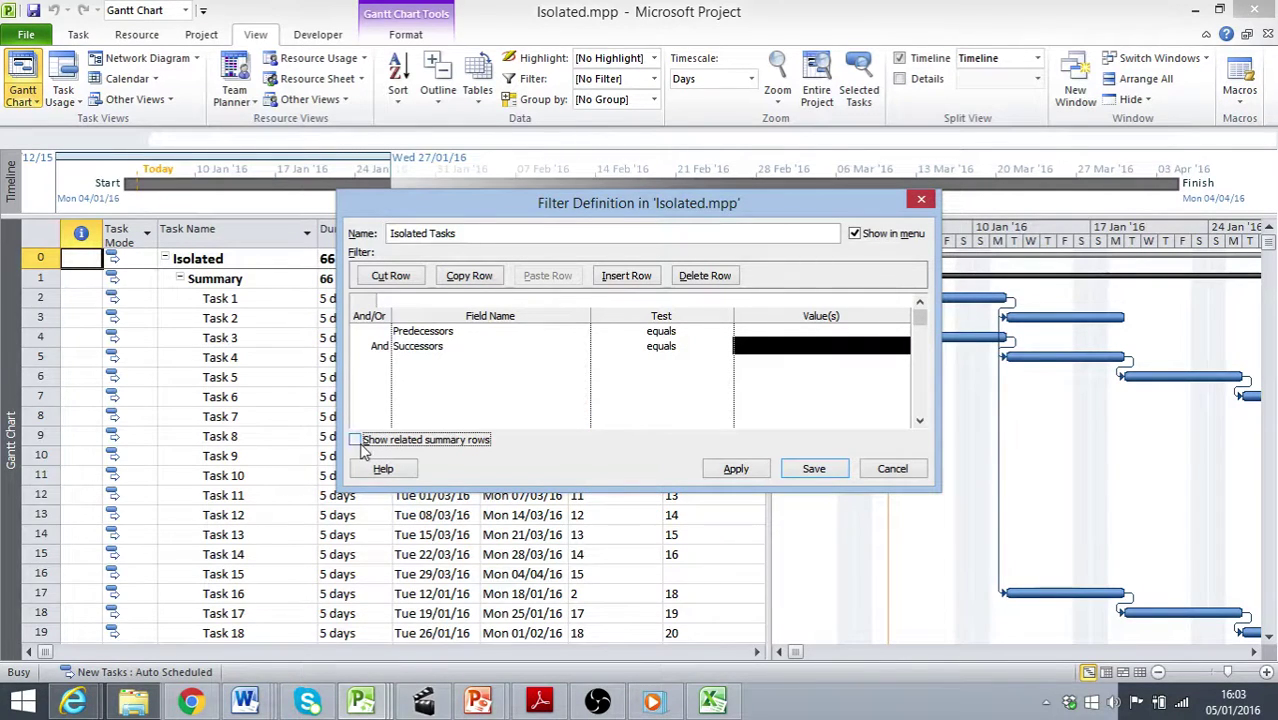
left_click(762, 468)
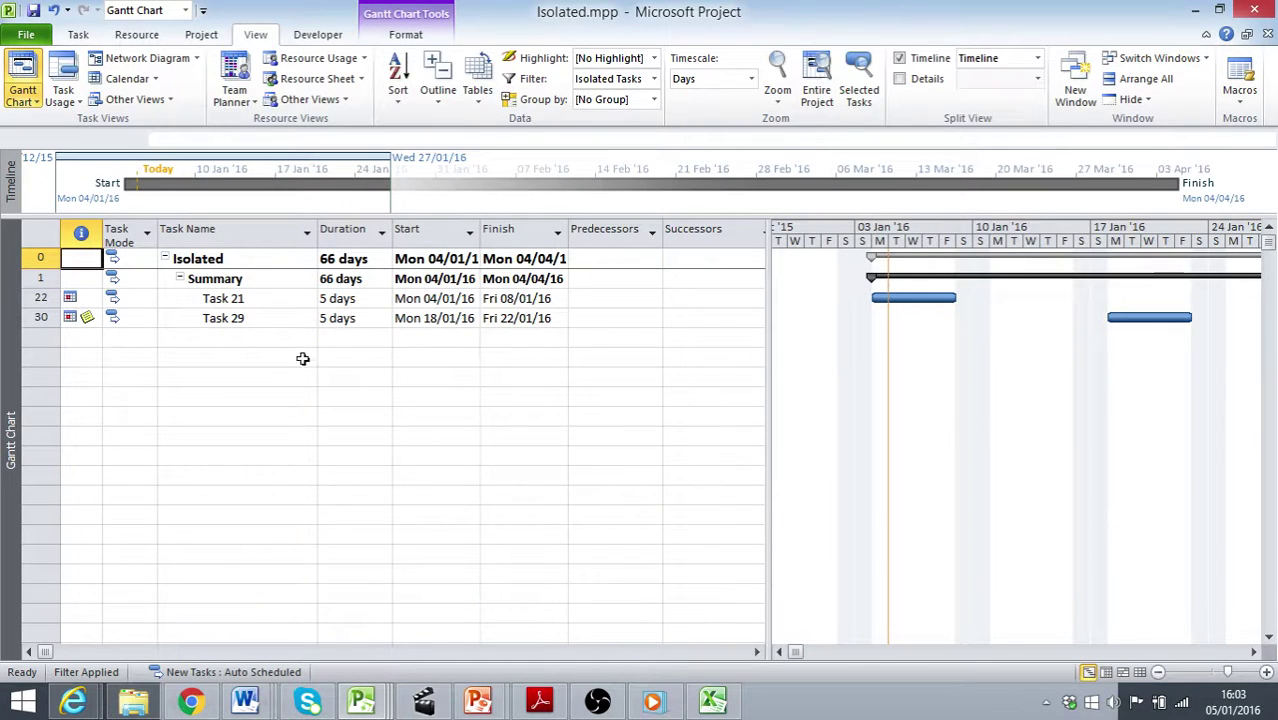
left_click(603, 297)
left_click_drag(603, 297, 717, 320)
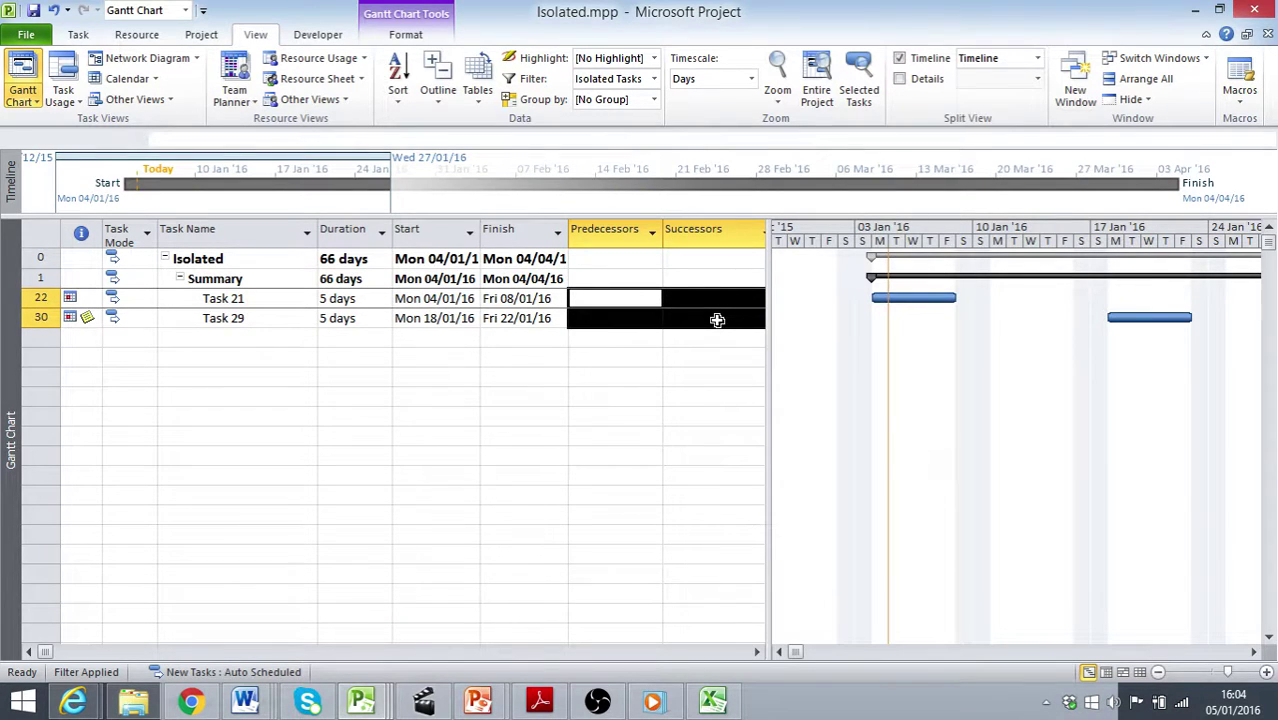
Highlight the tasks matching Isolated Tasks within the full task list and review the highlighted rows.
left_click(654, 59)
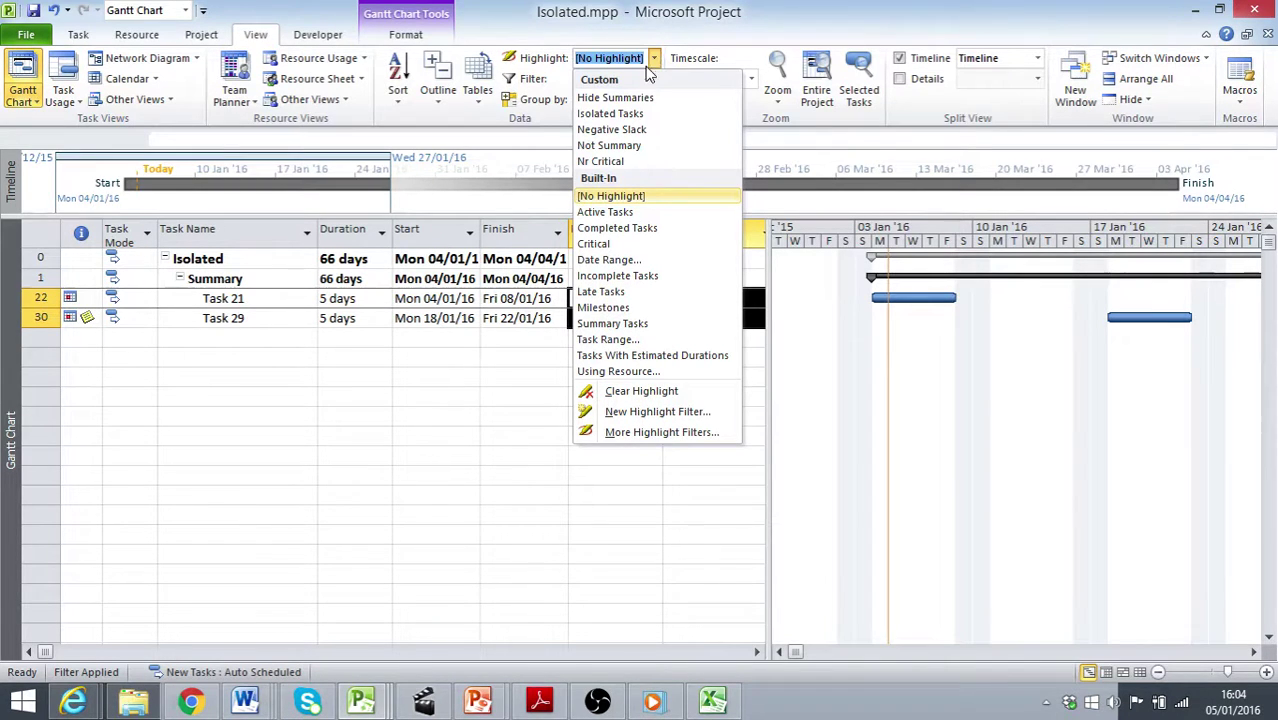
left_click(636, 114)
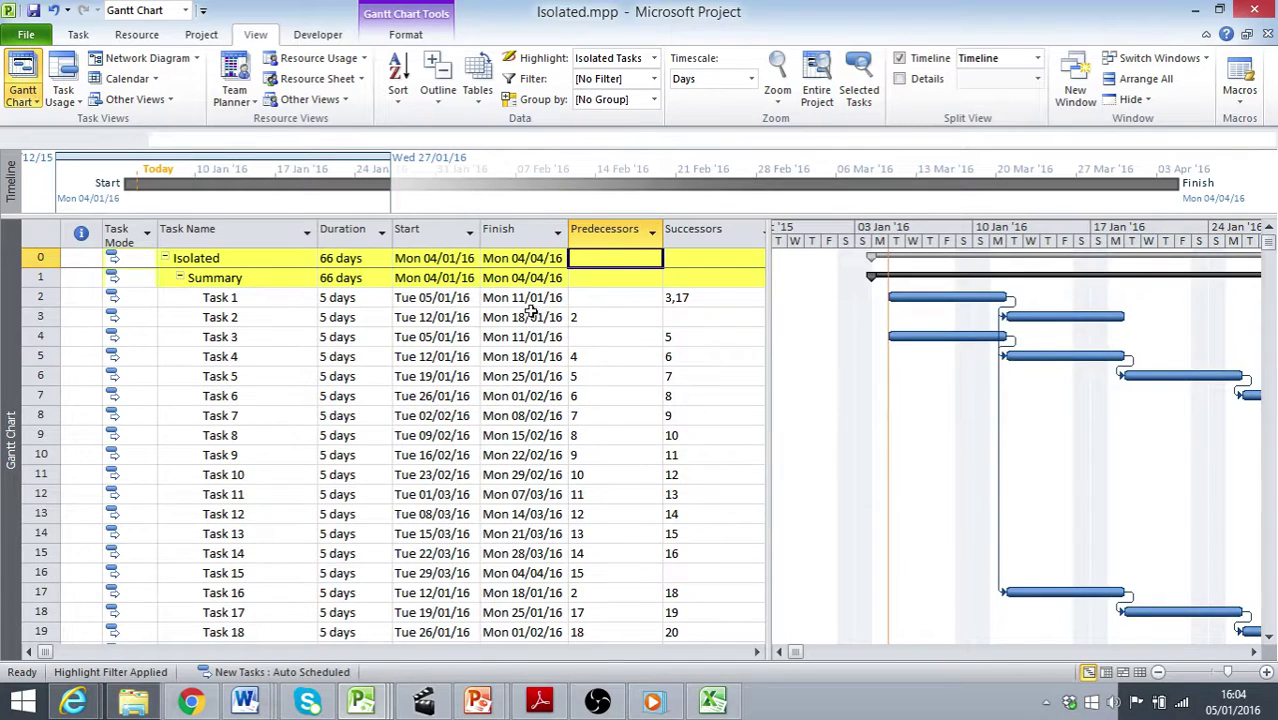
scroll(380, 340, "down", 2)
scroll(380, 340, "down", 2)
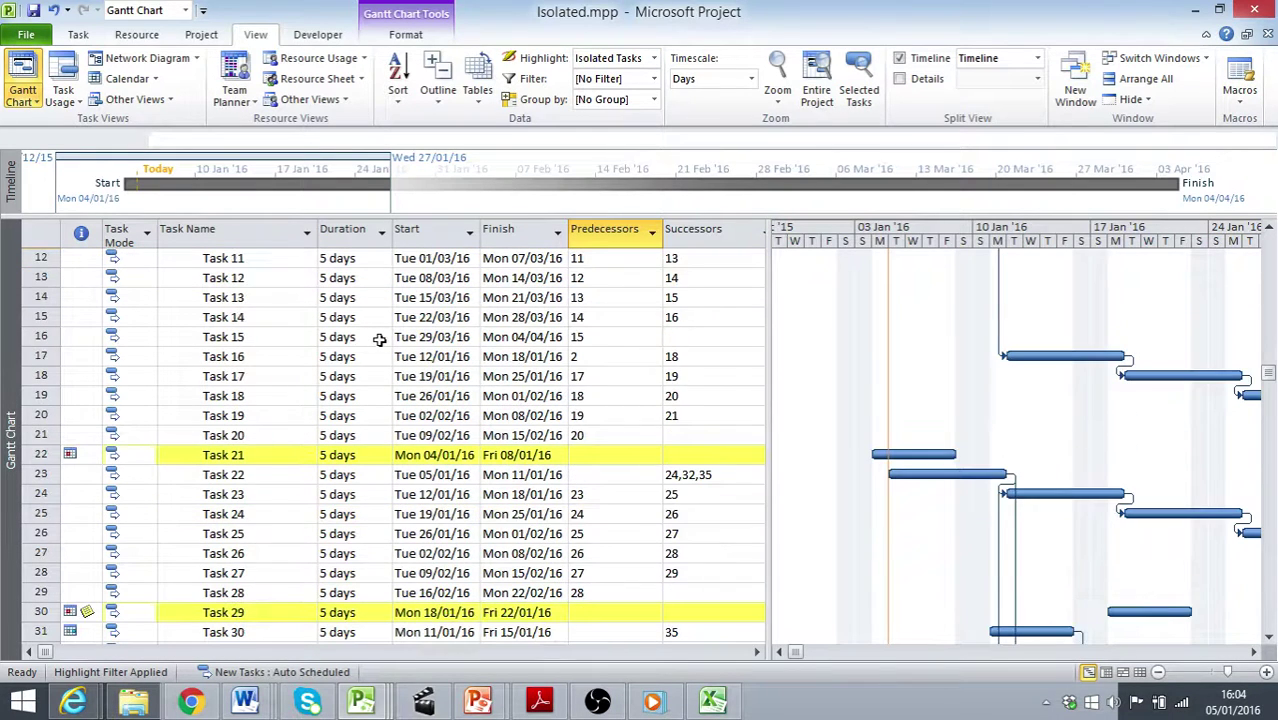
scroll(380, 340, "down", 1)
scroll(380, 340, "down", 1)
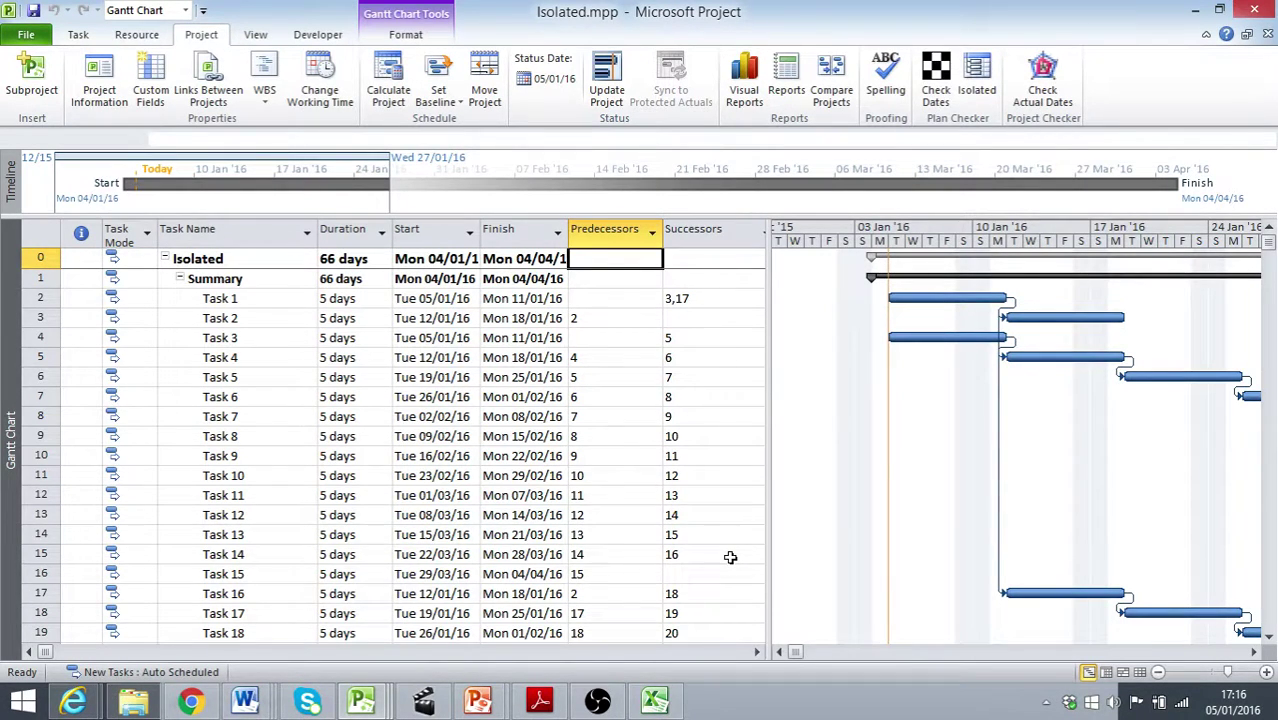
Rename the custom task number field Number1 as Count of Isolated Tasks.
left_click(152, 78)
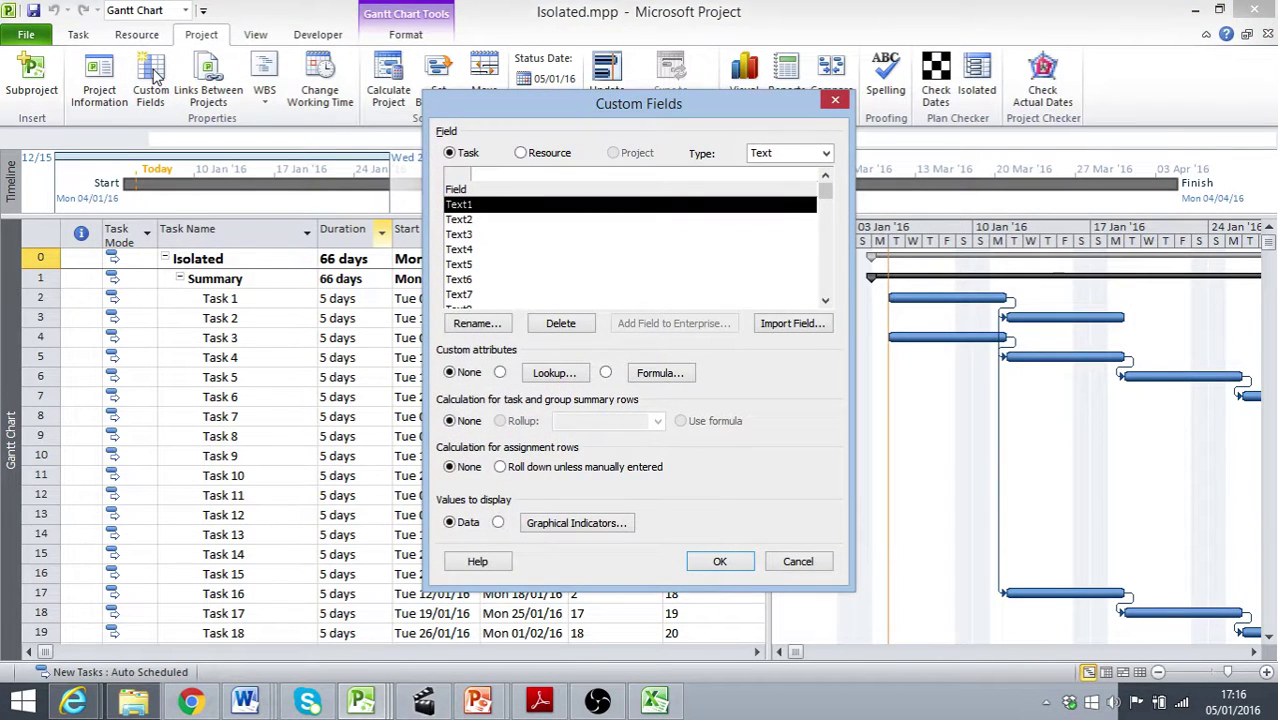
left_click(826, 153)
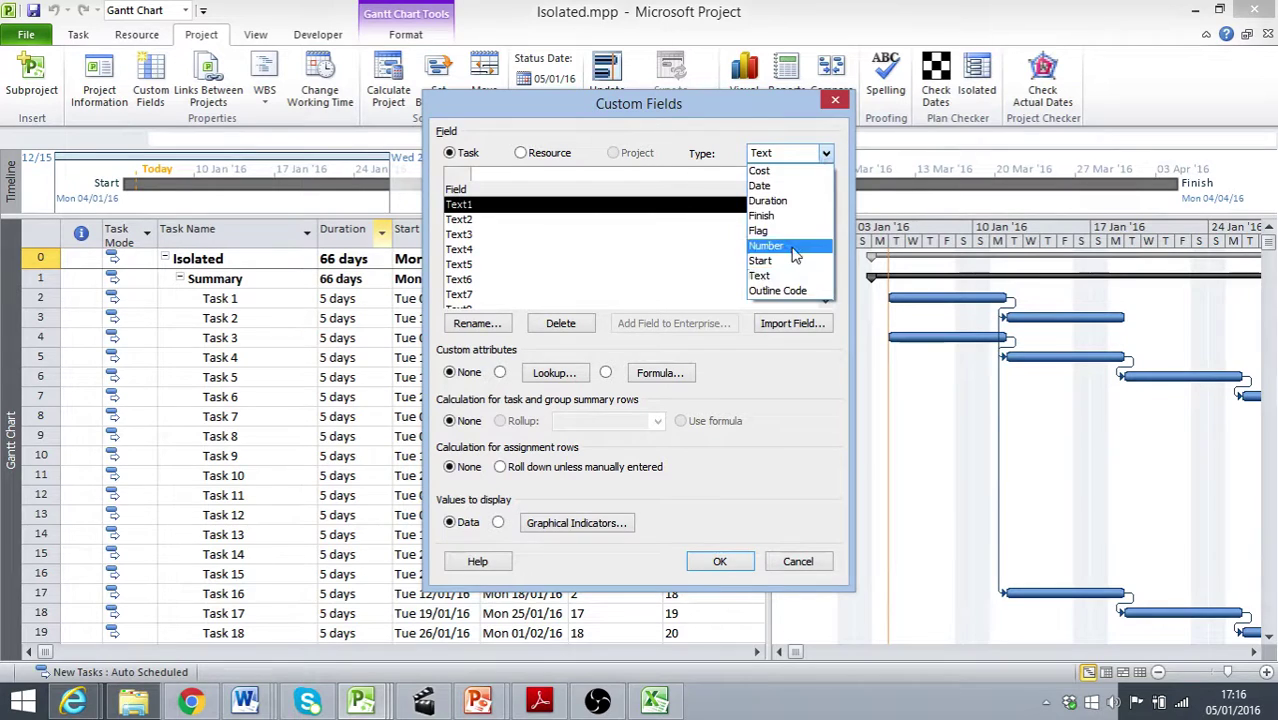
left_click(793, 255)
left_click(462, 327)
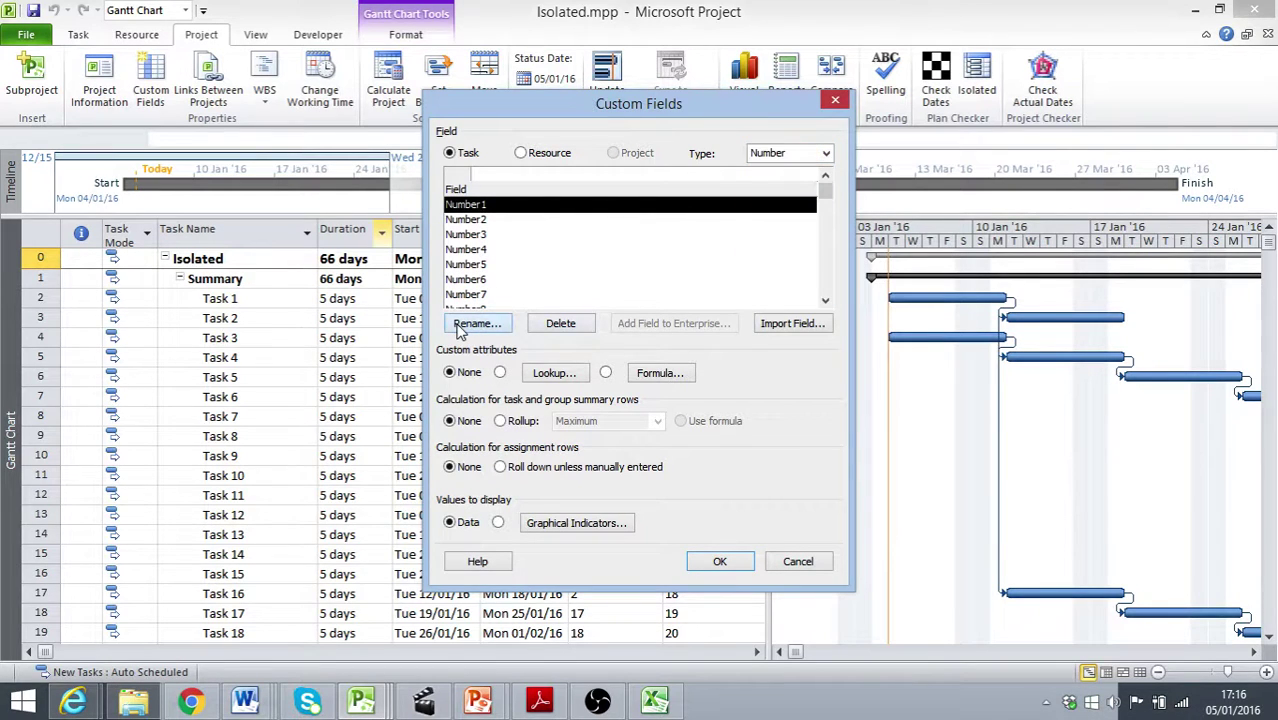
type("Cou")
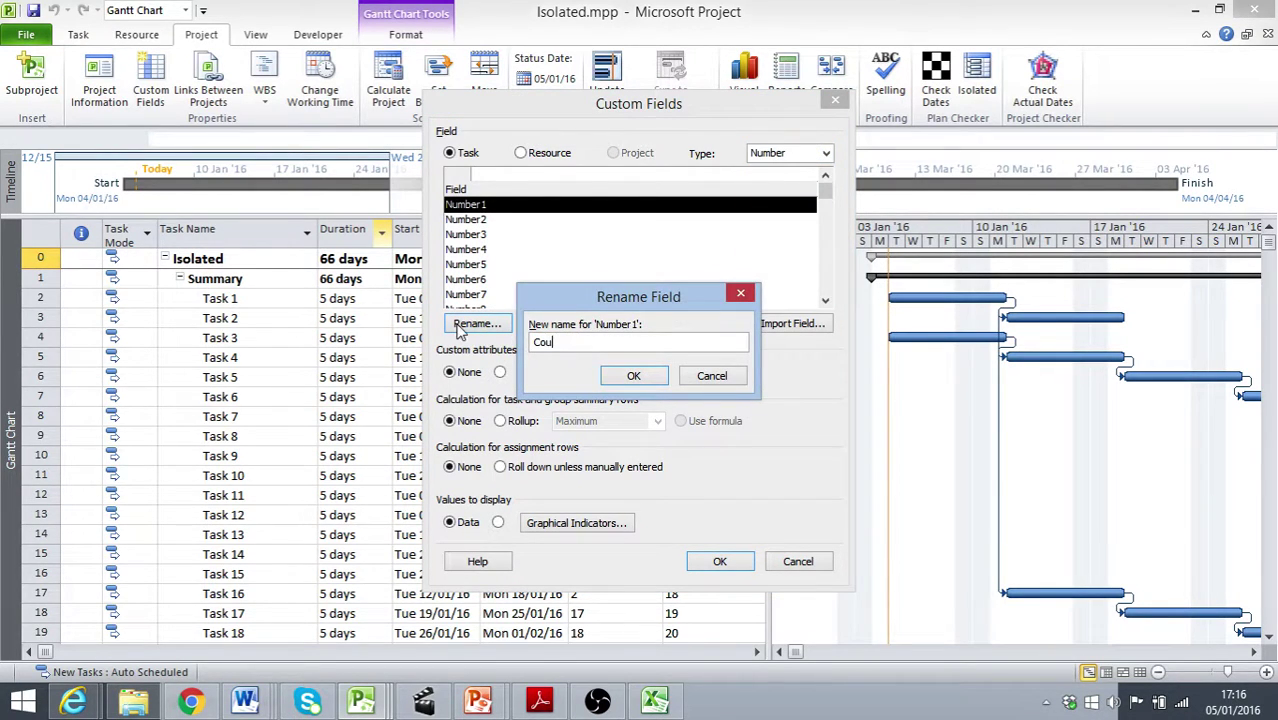
type("nt of Isolated ")
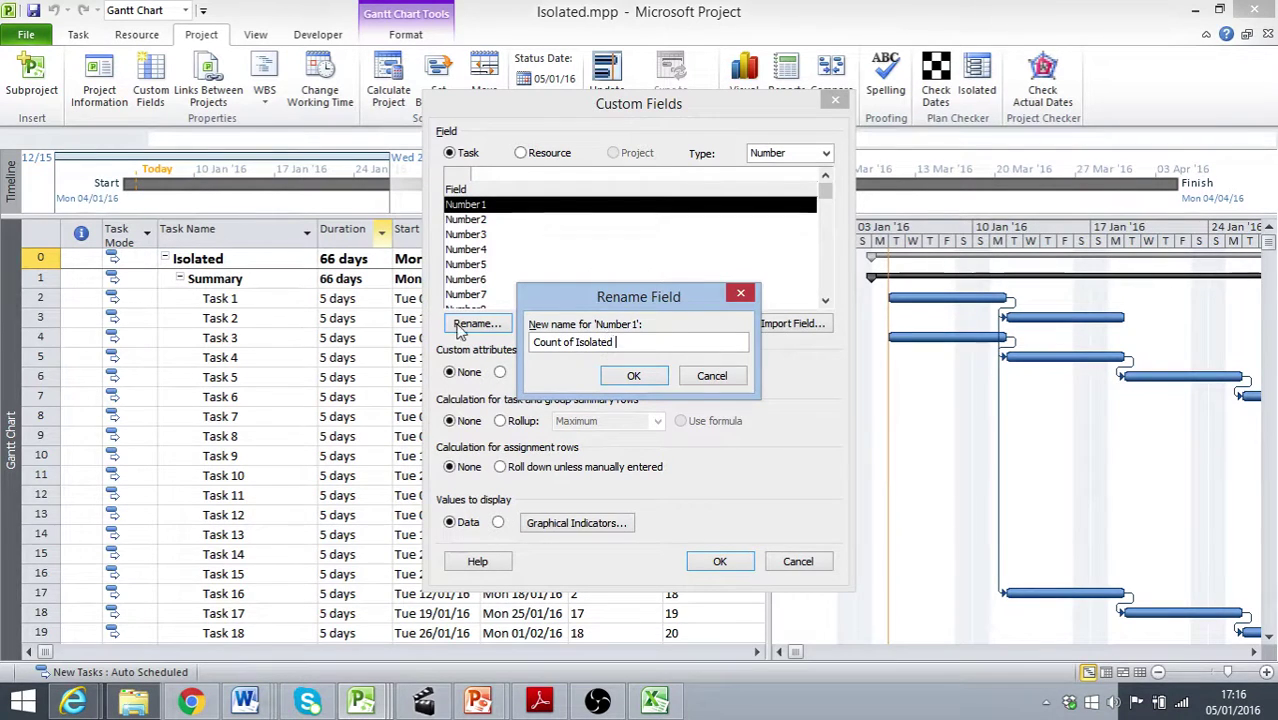
type("Tasks")
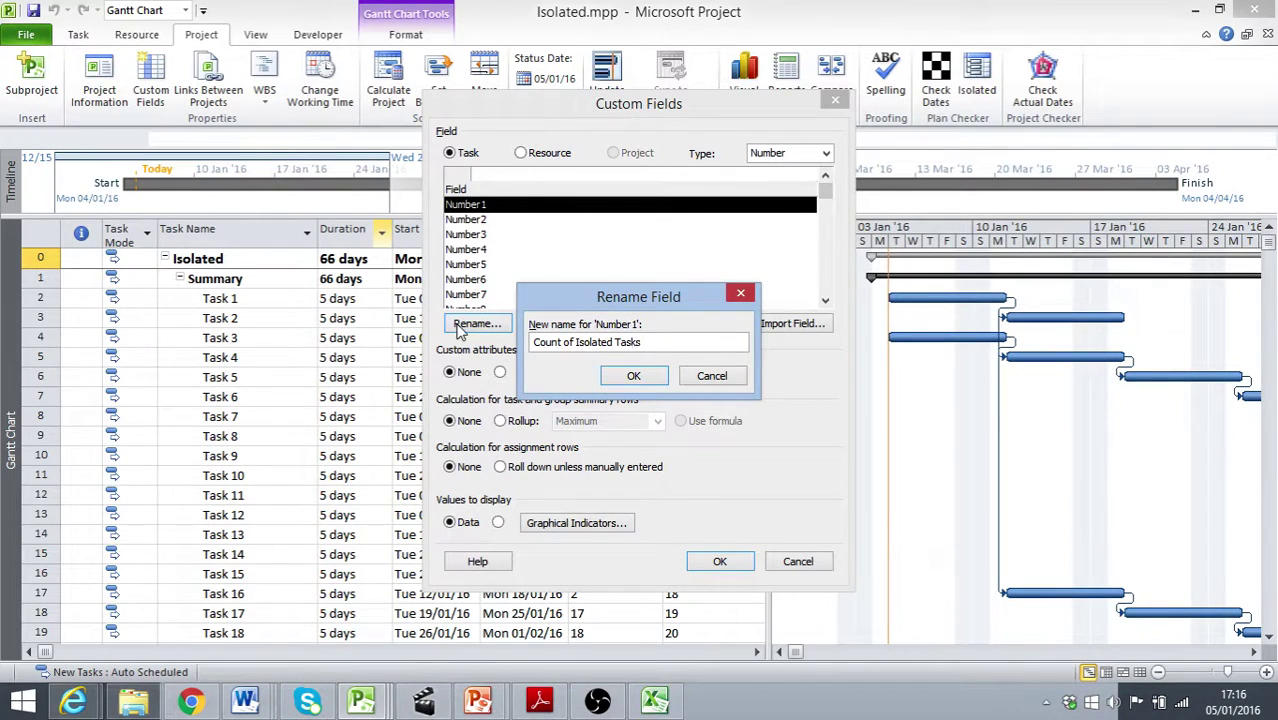
left_click(650, 376)
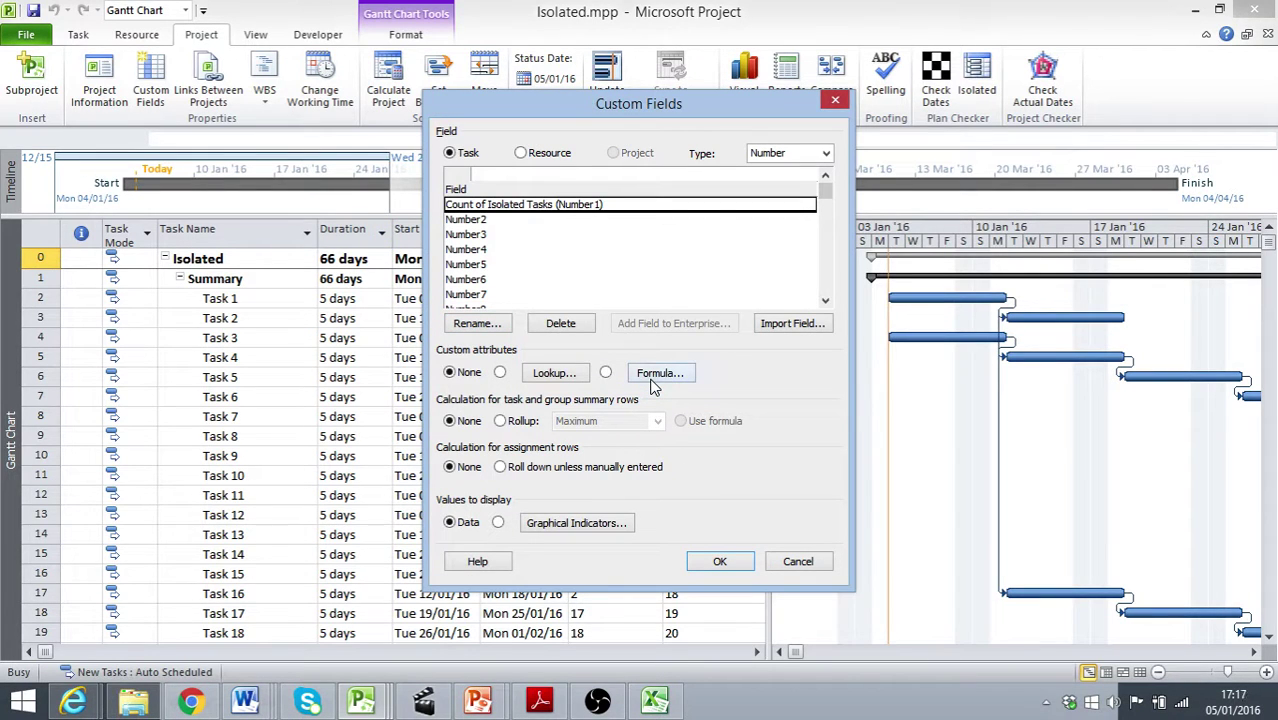
Give the Count of Isolated Tasks field the formula IIF([Predecessors]="" AND [Successors]="",1,0), accepting replacement of its existing data.
left_click(655, 377)
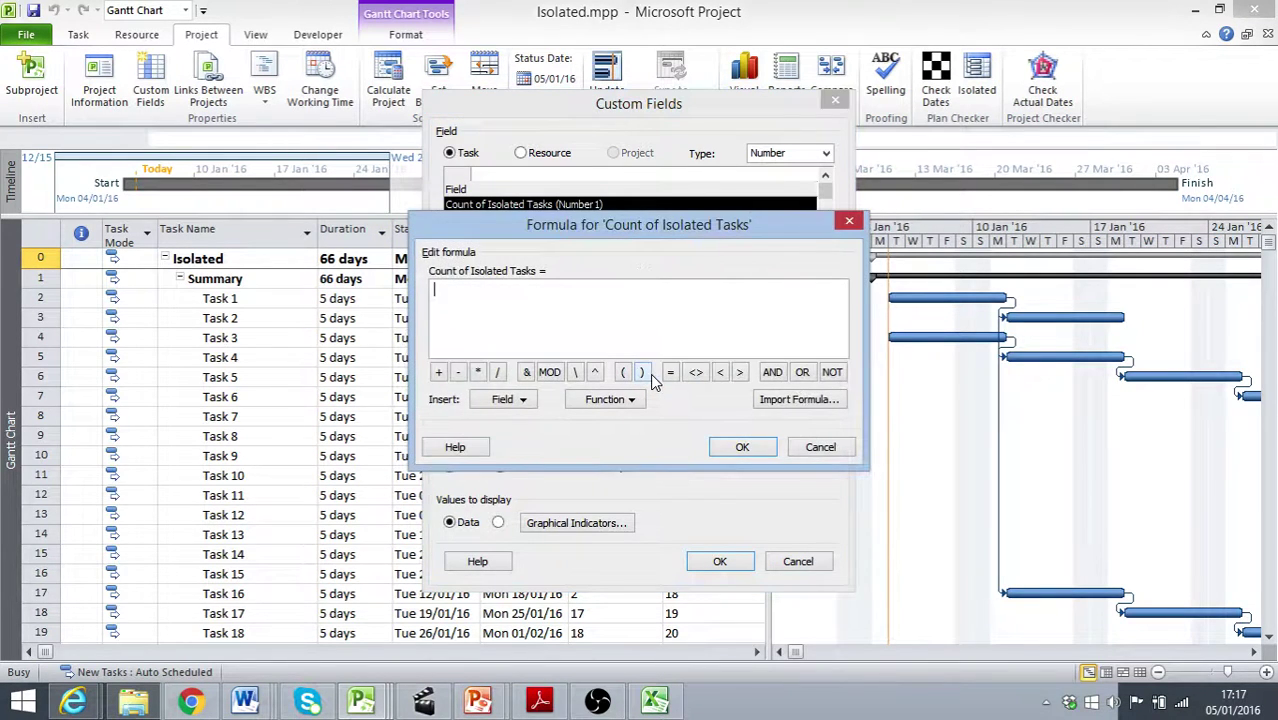
type("IIF([Predecessors")
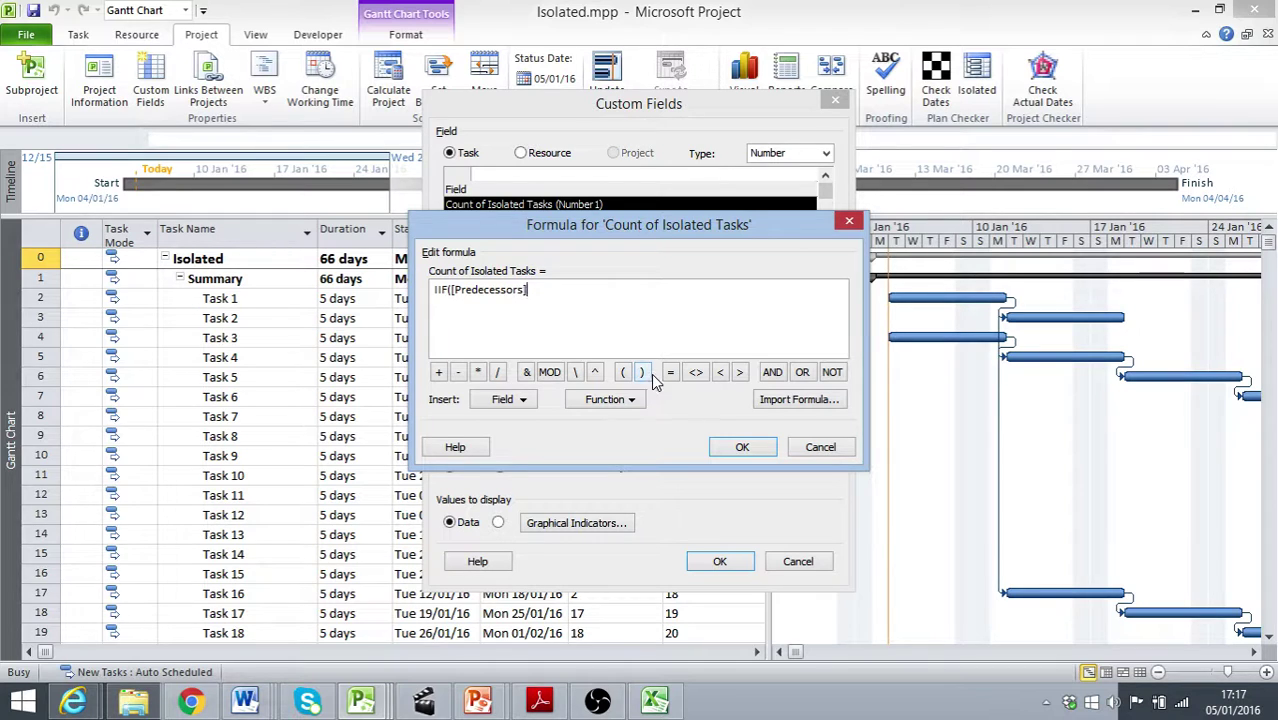
type("]=\"\" AND [Successors")
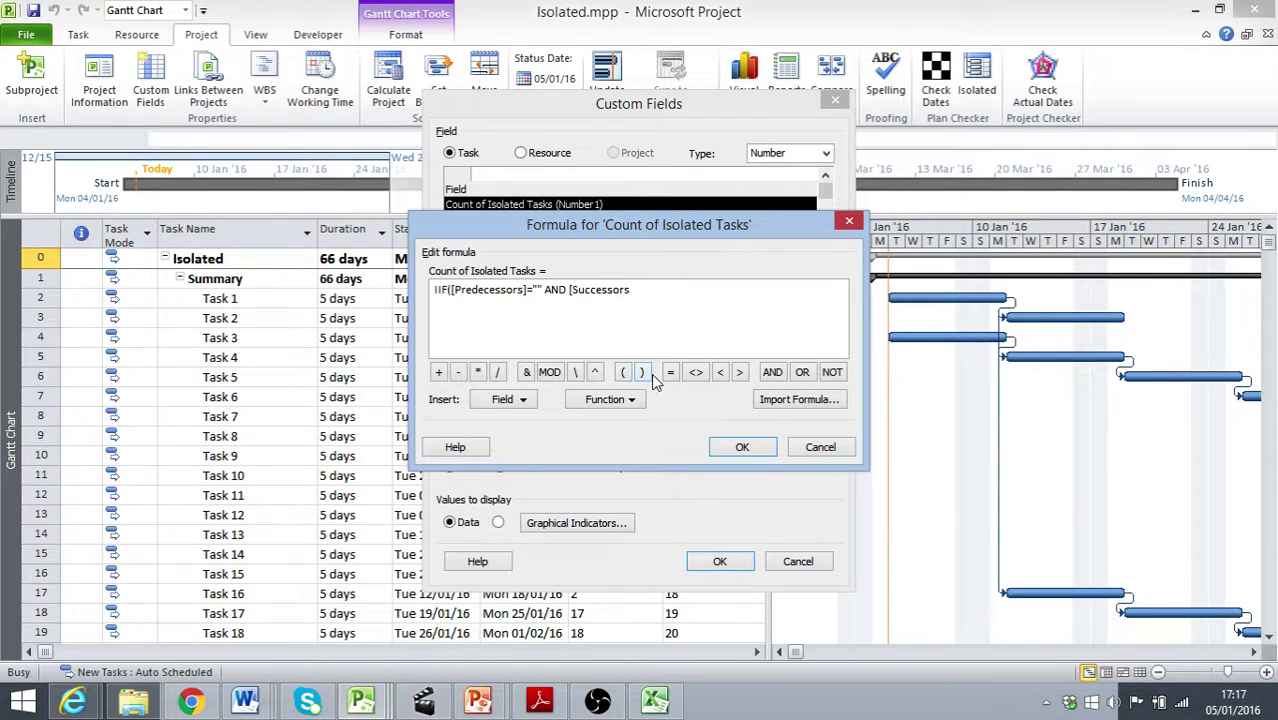
type("]=\"\",1,0)")
left_click(764, 451)
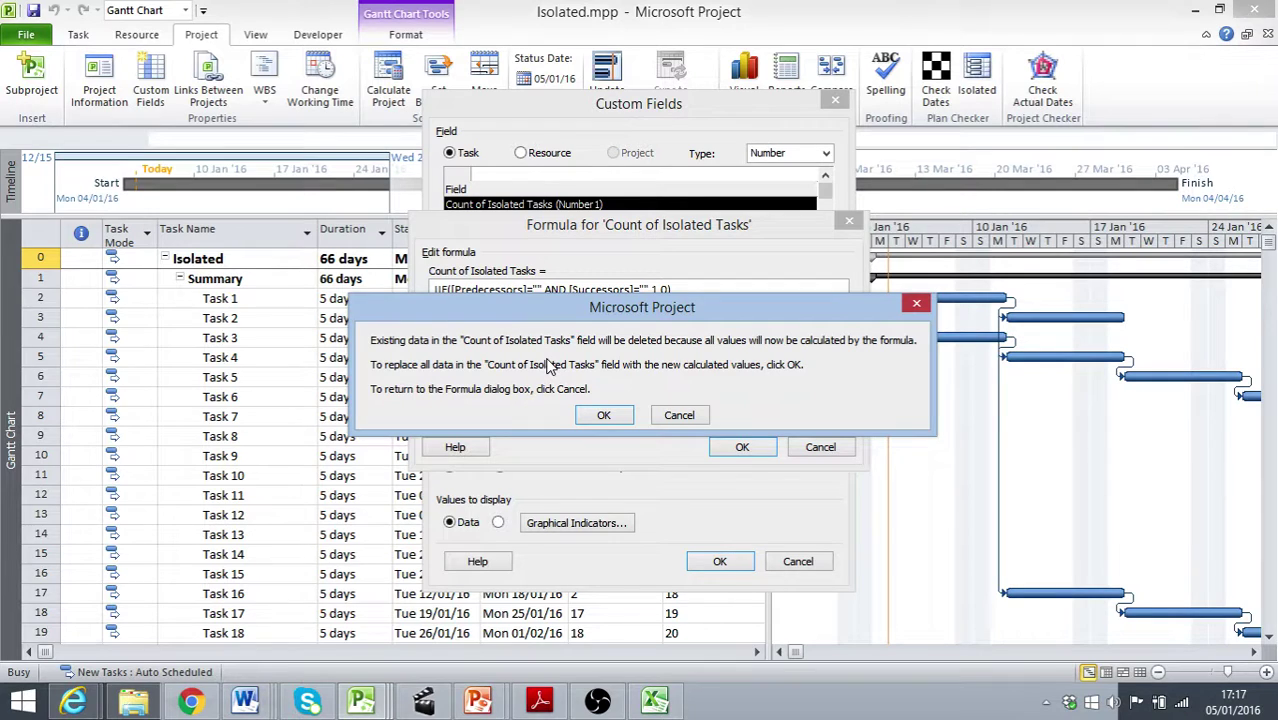
left_click(601, 420)
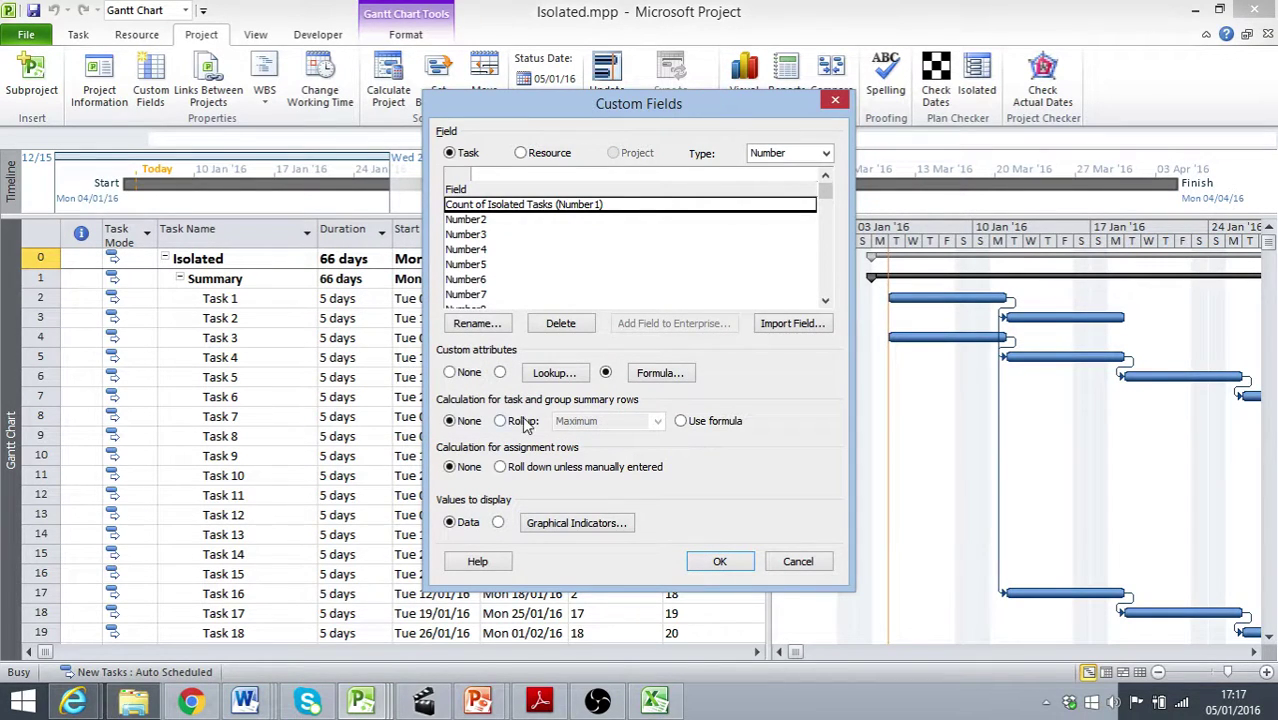
Set the field's calculation for task and group summary rows to a Sum rollup and save the custom field.
left_click(500, 421)
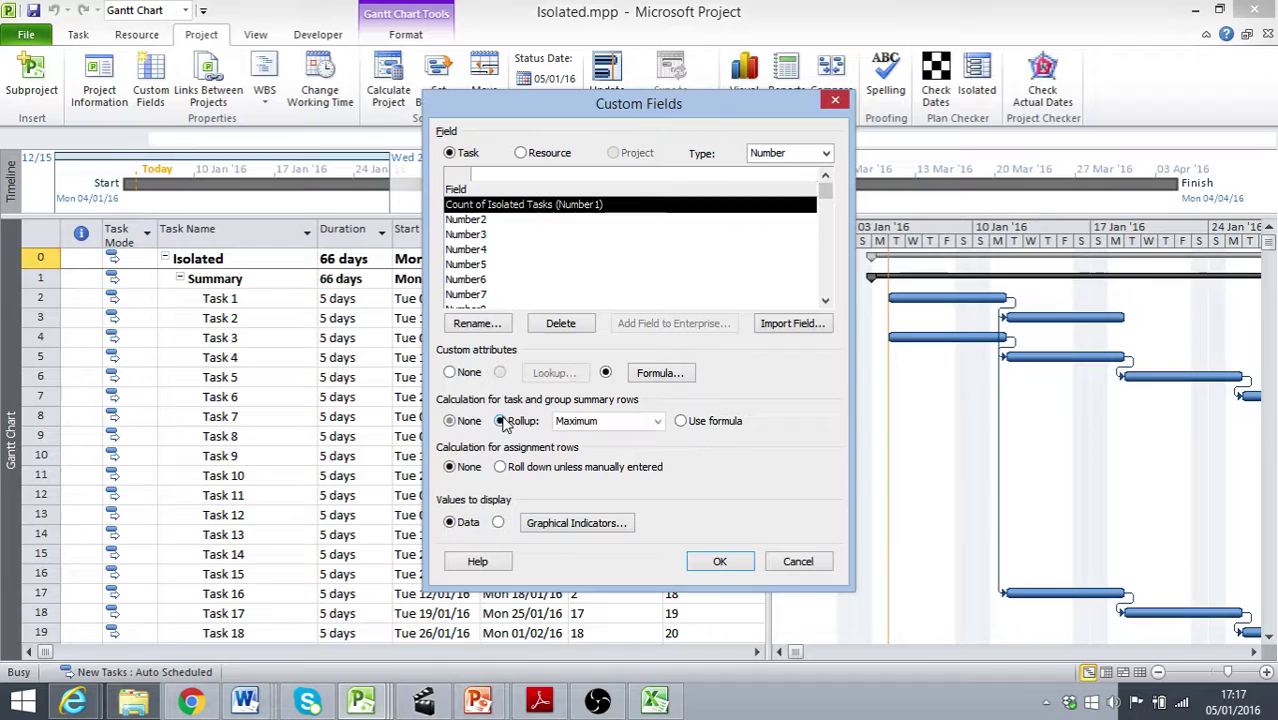
left_click(657, 421)
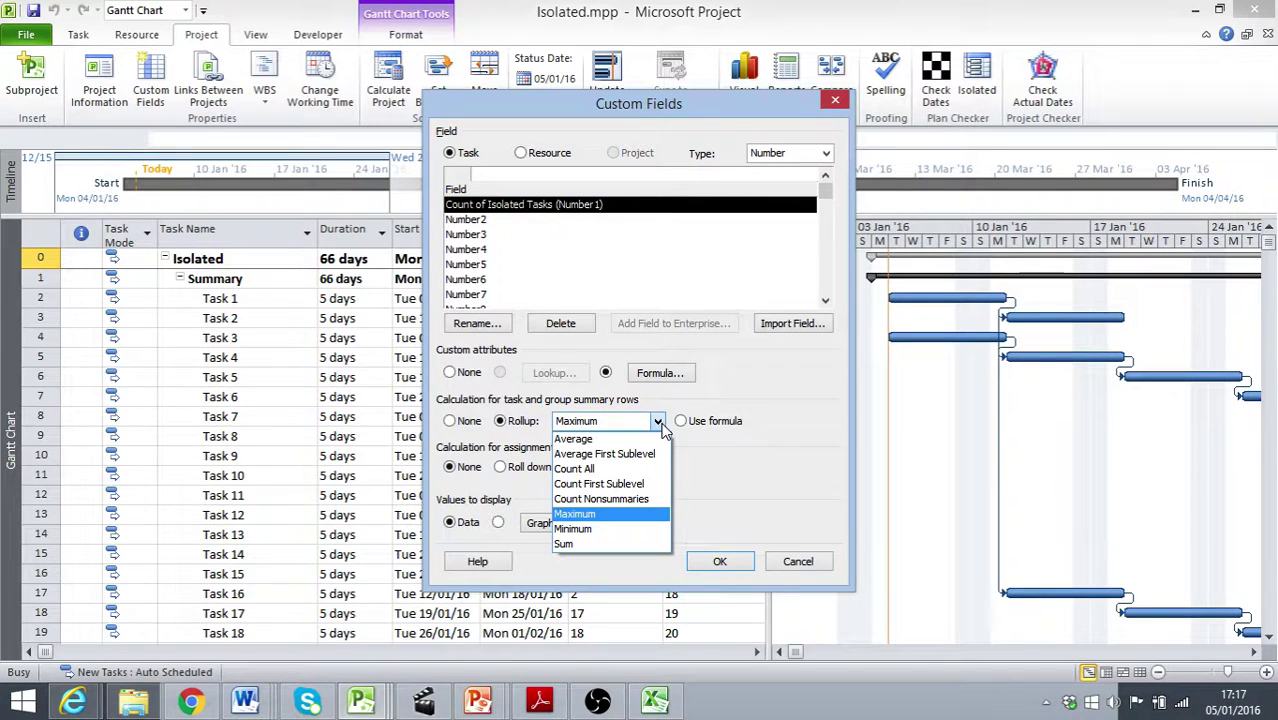
left_click(586, 543)
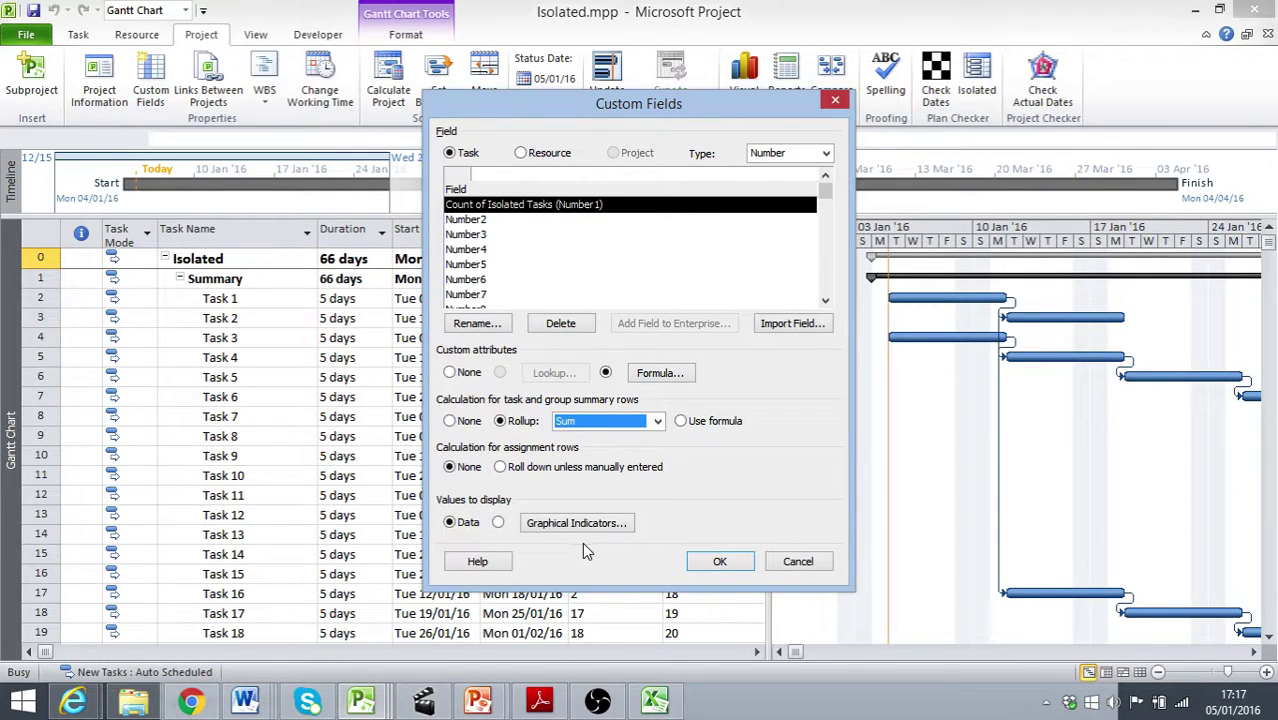
left_click(718, 563)
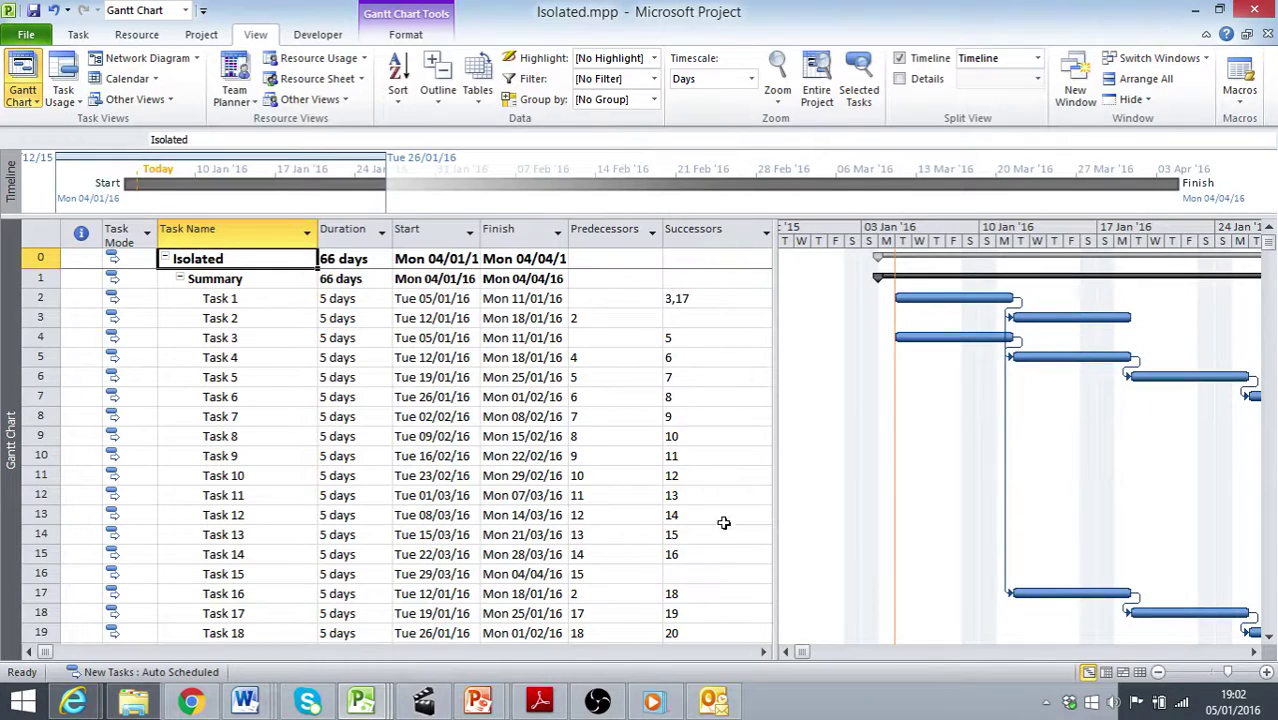
Show the Count of Isolated Tasks field in a new column directly after Successors.
left_click_drag(774, 501, 918, 450)
left_click(899, 233)
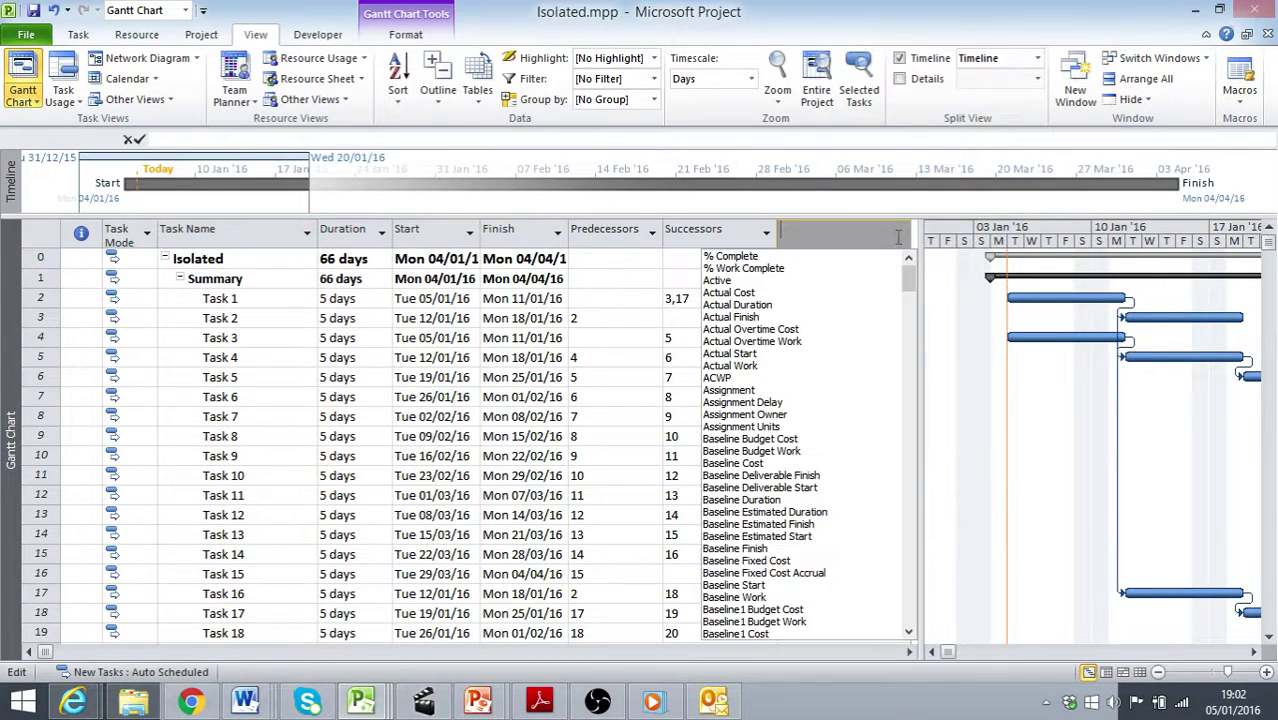
type("name")
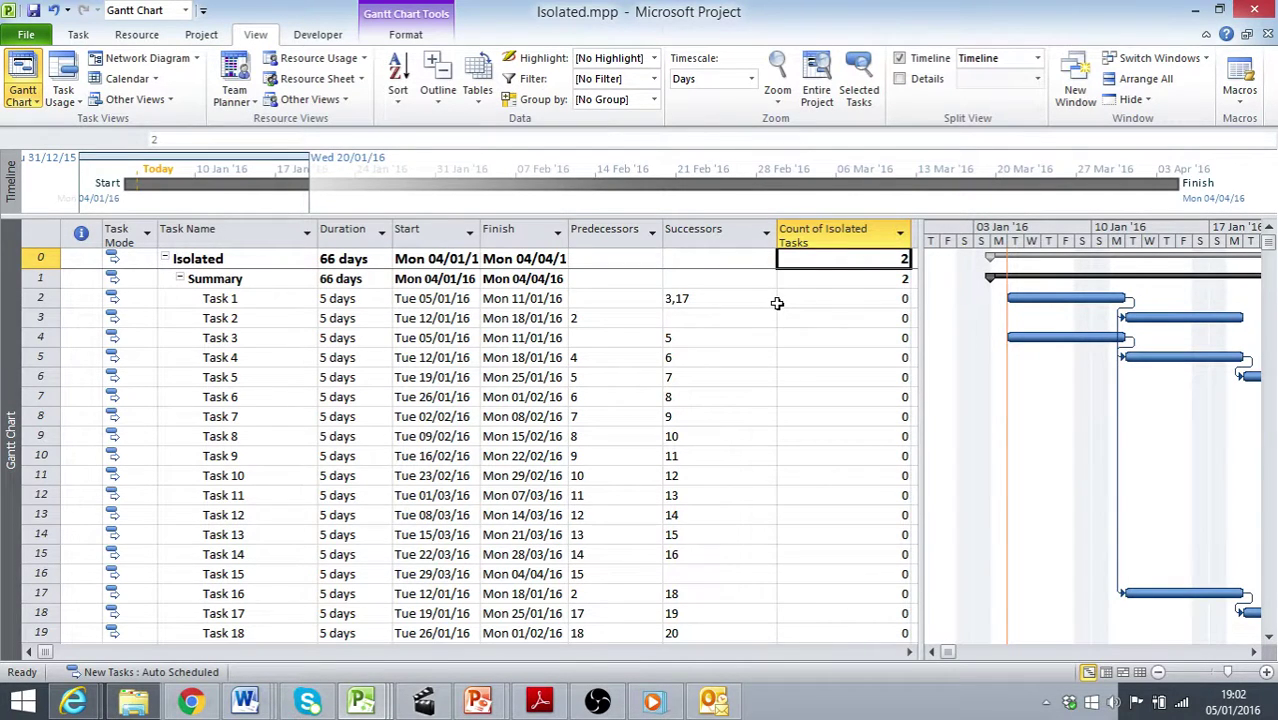
Filter the task list by Isolated Tasks to check the counts, and return it to No Filter.
left_click(655, 79)
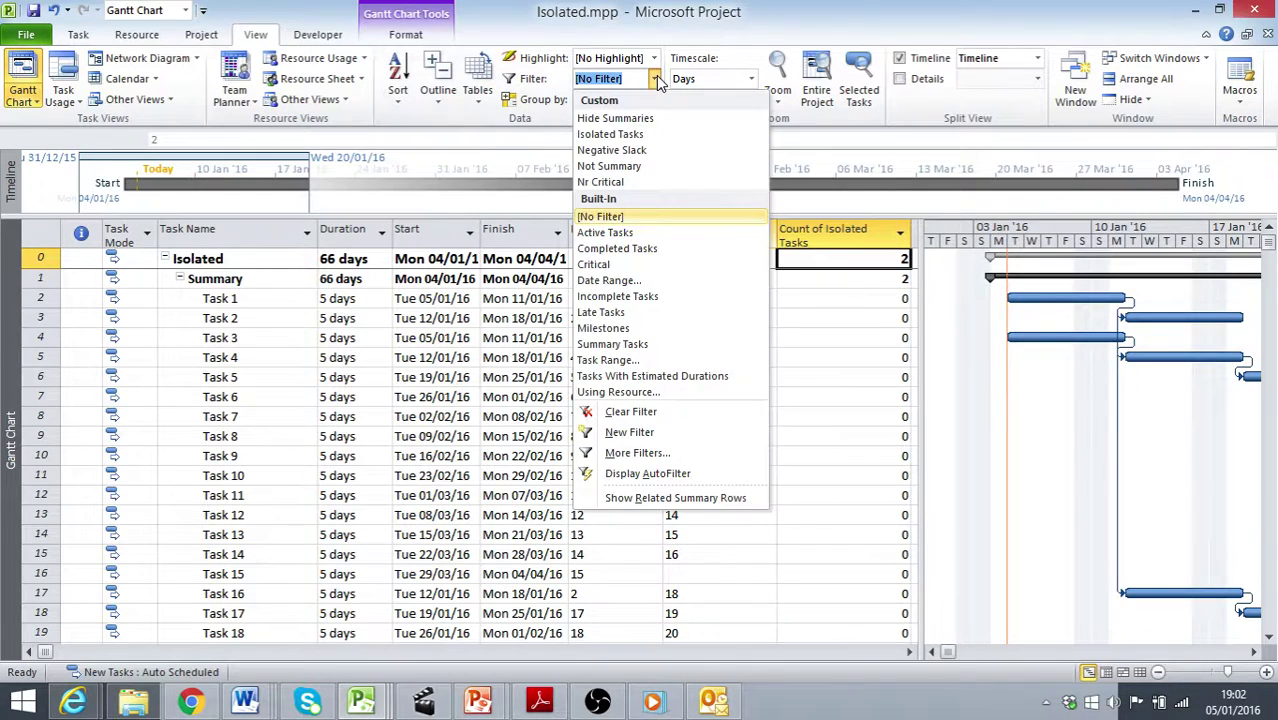
left_click(632, 134)
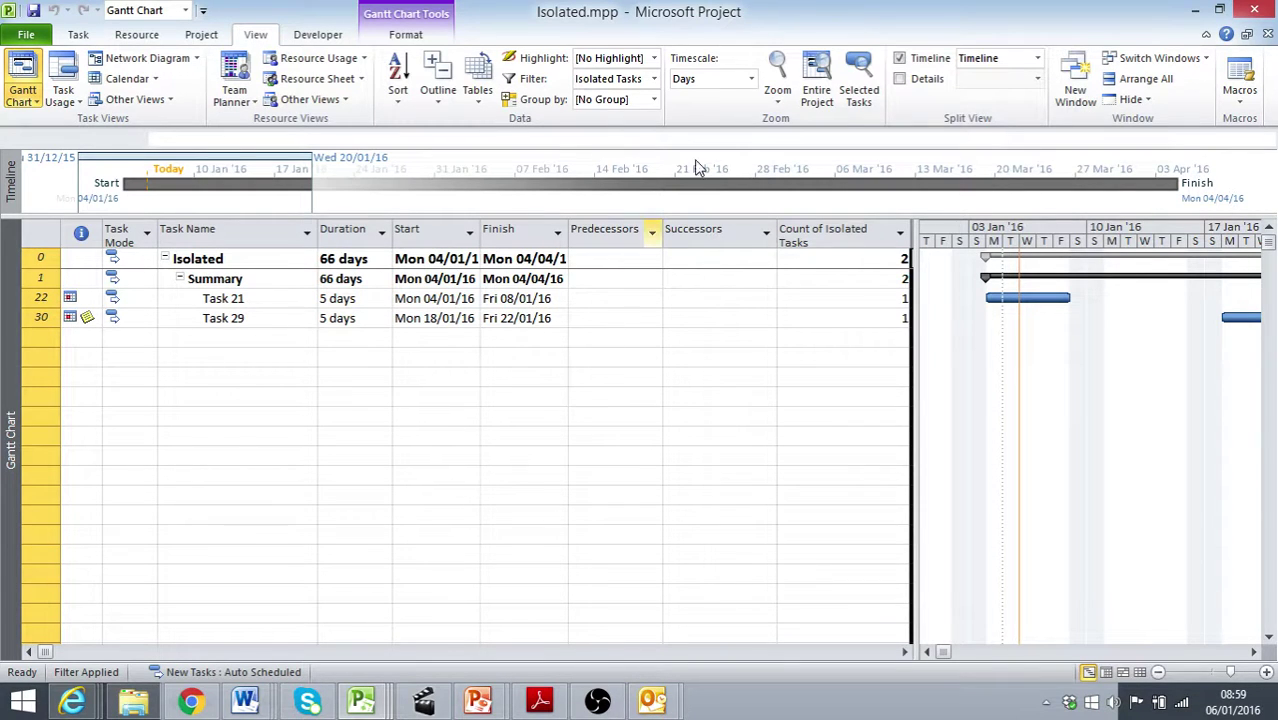
left_click(654, 80)
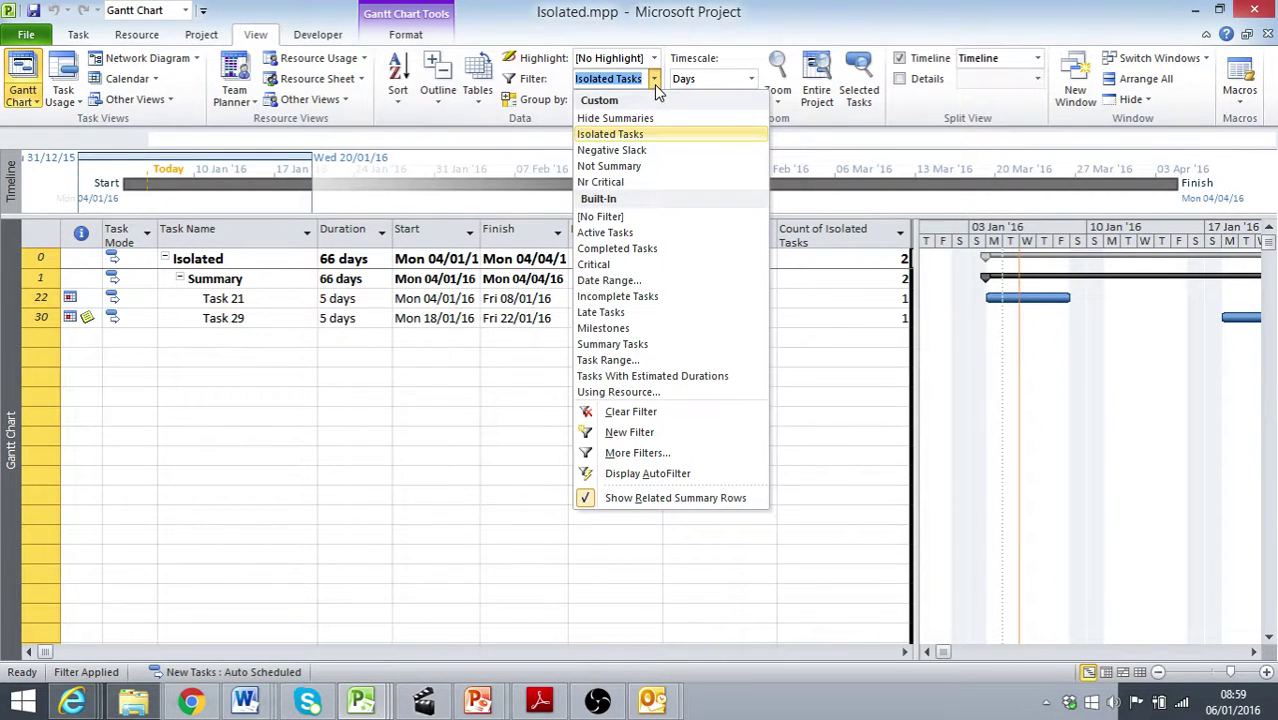
left_click(601, 217)
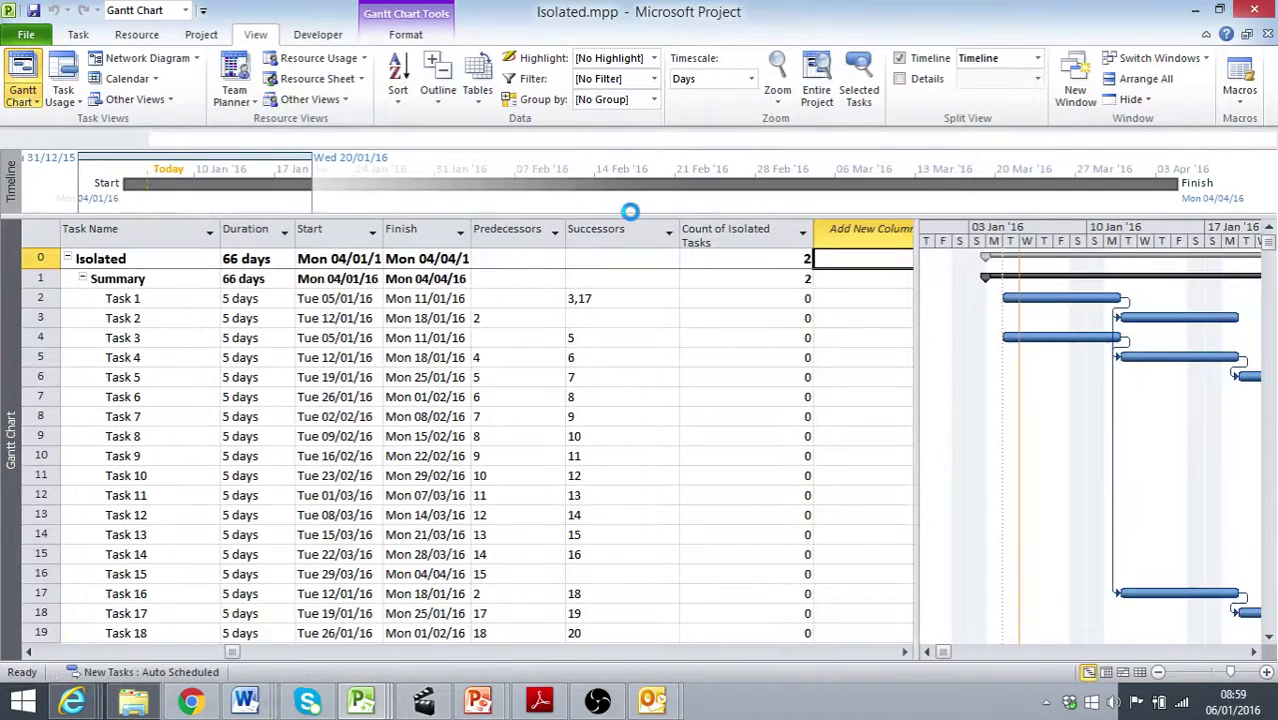
Rename the task custom number field Number2 as Count of All Tasks.
left_click(201, 35)
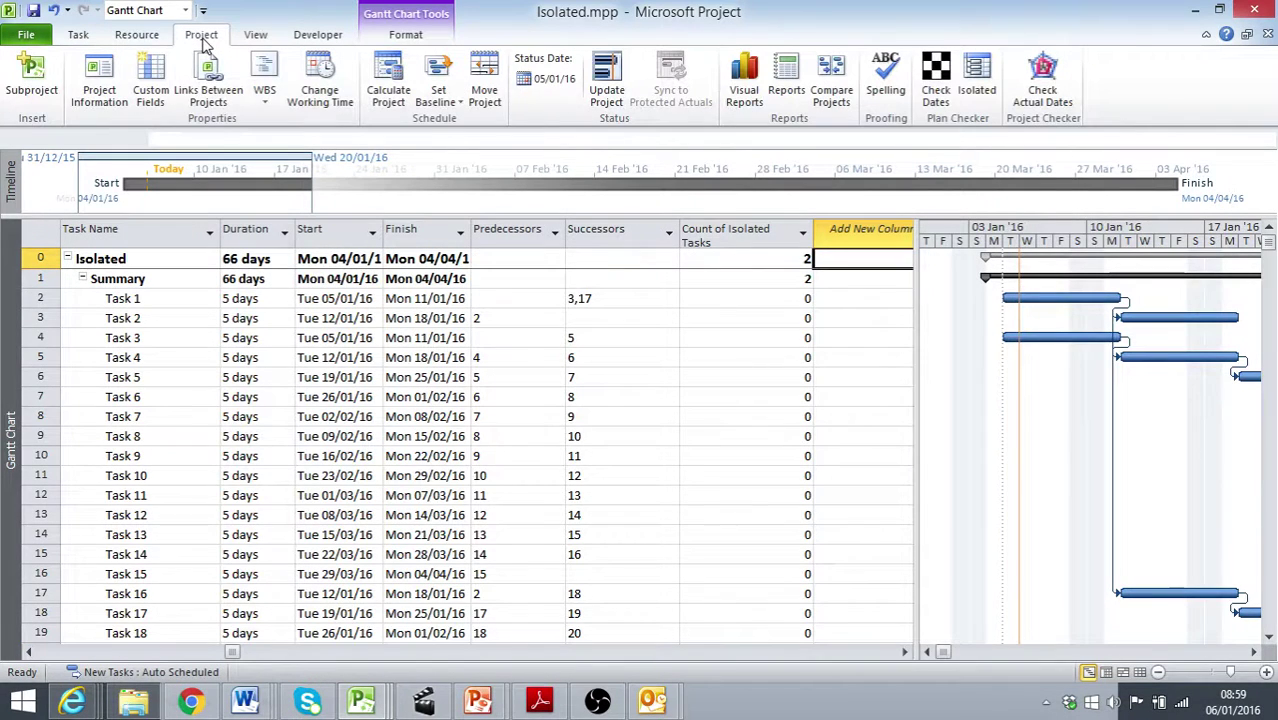
left_click(152, 92)
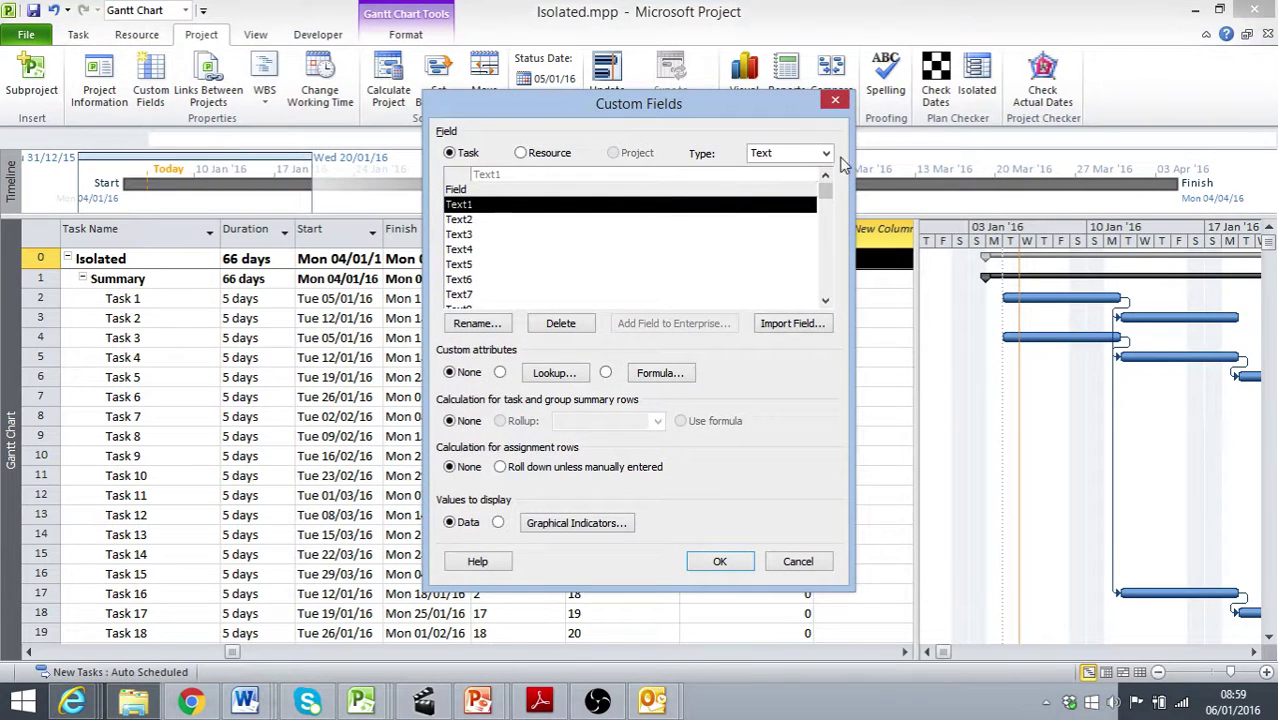
left_click(826, 153)
left_click(785, 247)
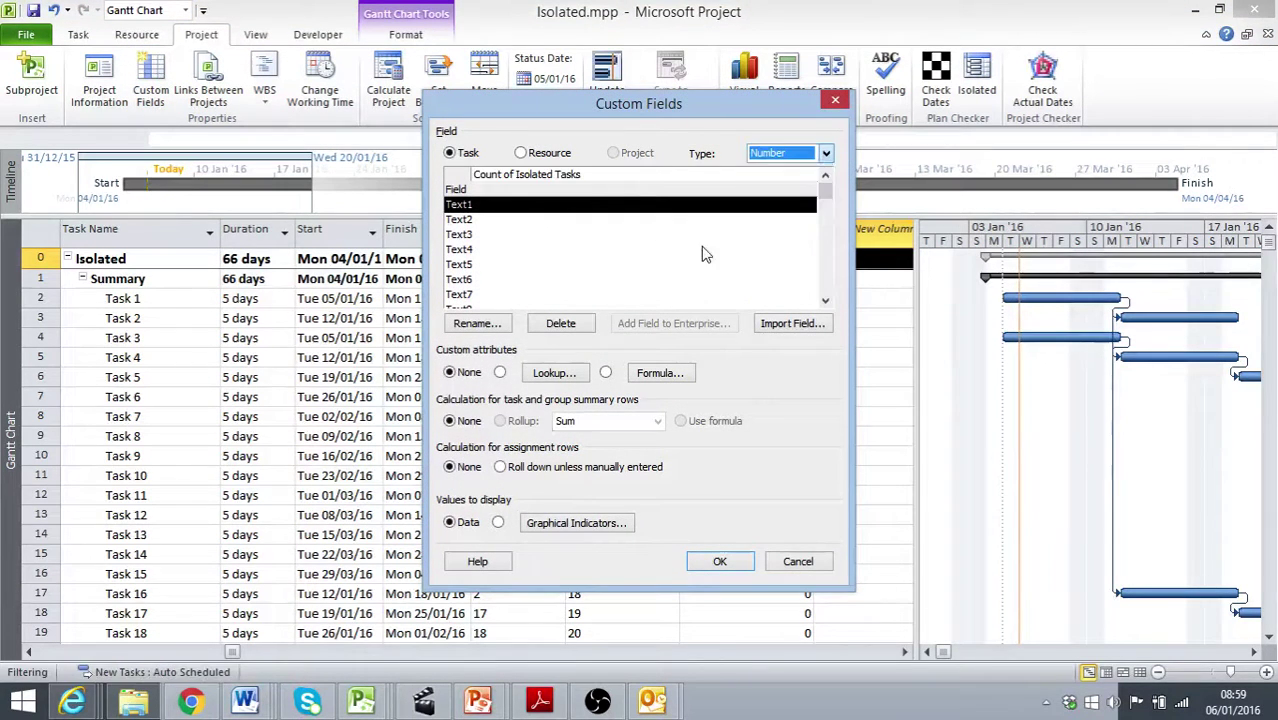
left_click(480, 220)
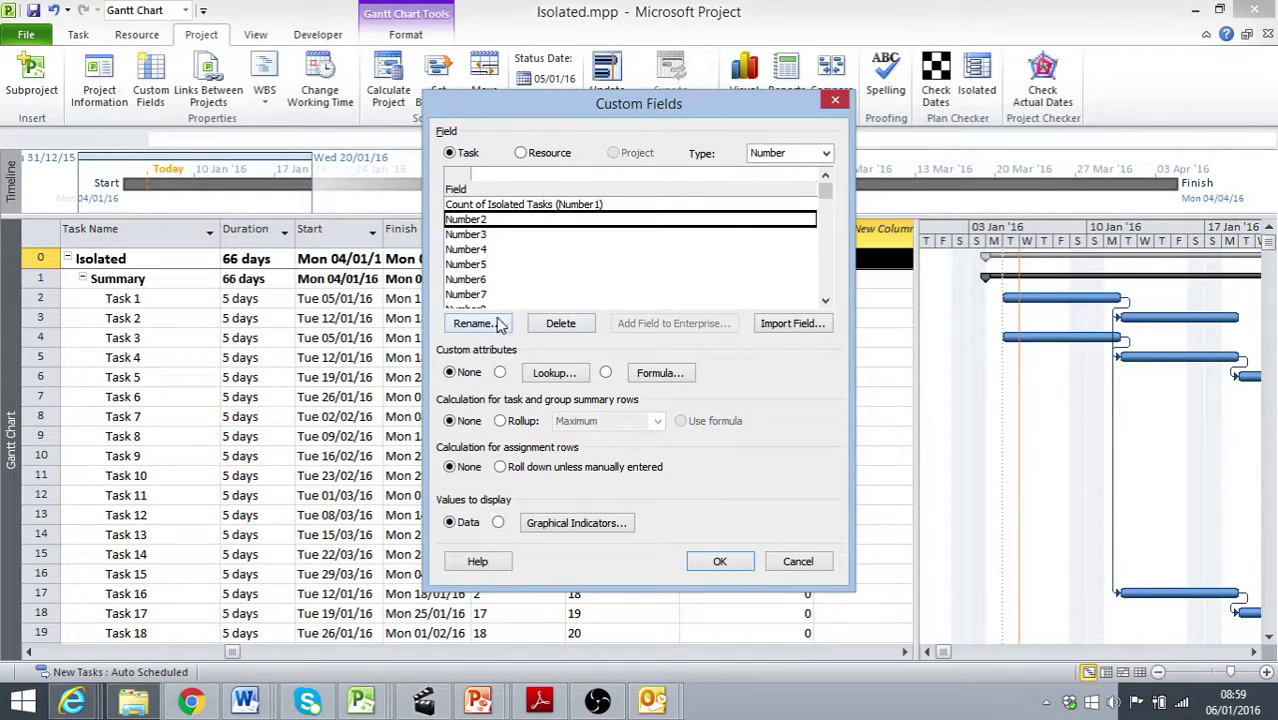
left_click(478, 324)
type("C")
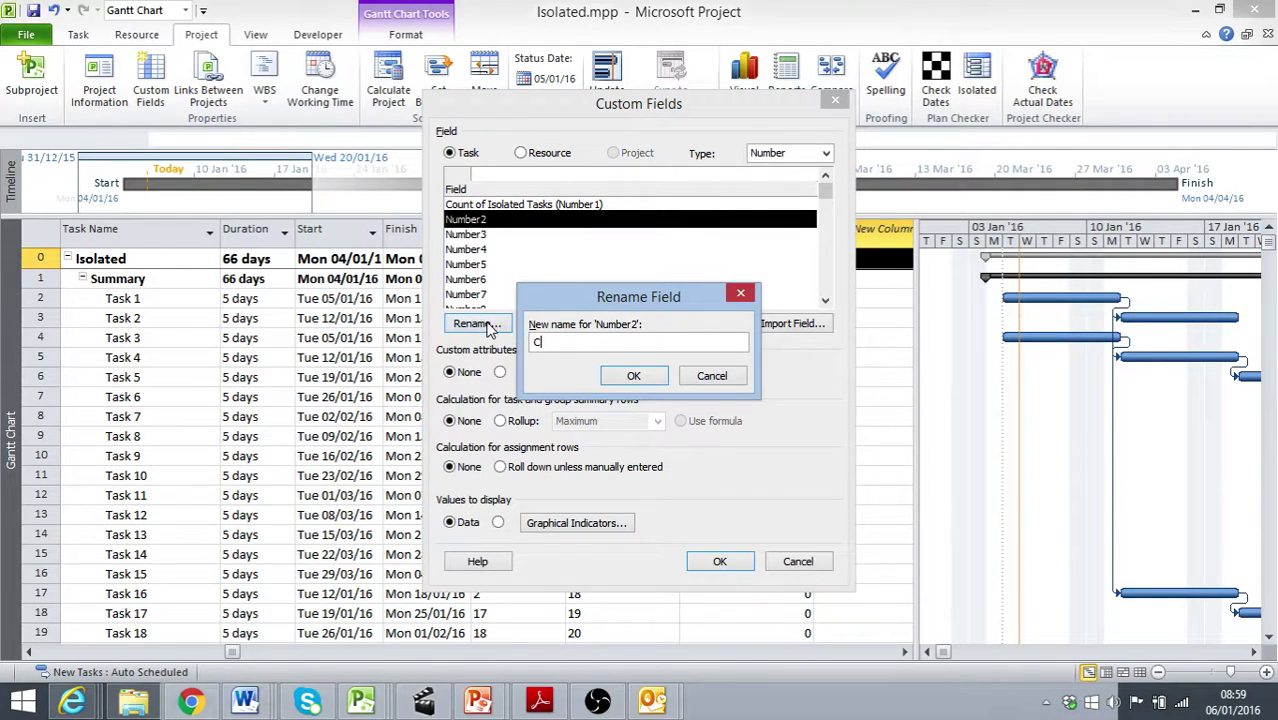
type("ount of All Tasks")
left_click(650, 377)
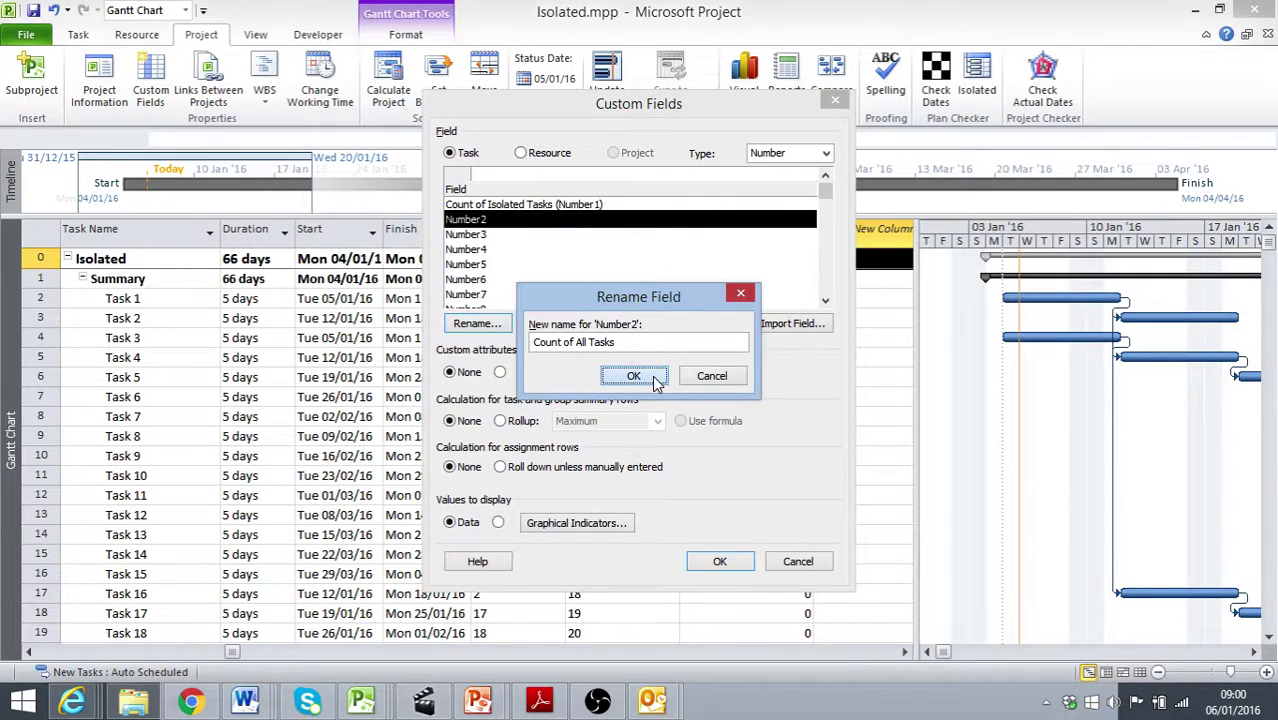
Give the Count of All Tasks field the formula 1, accepting replacement of its existing data.
left_click(656, 378)
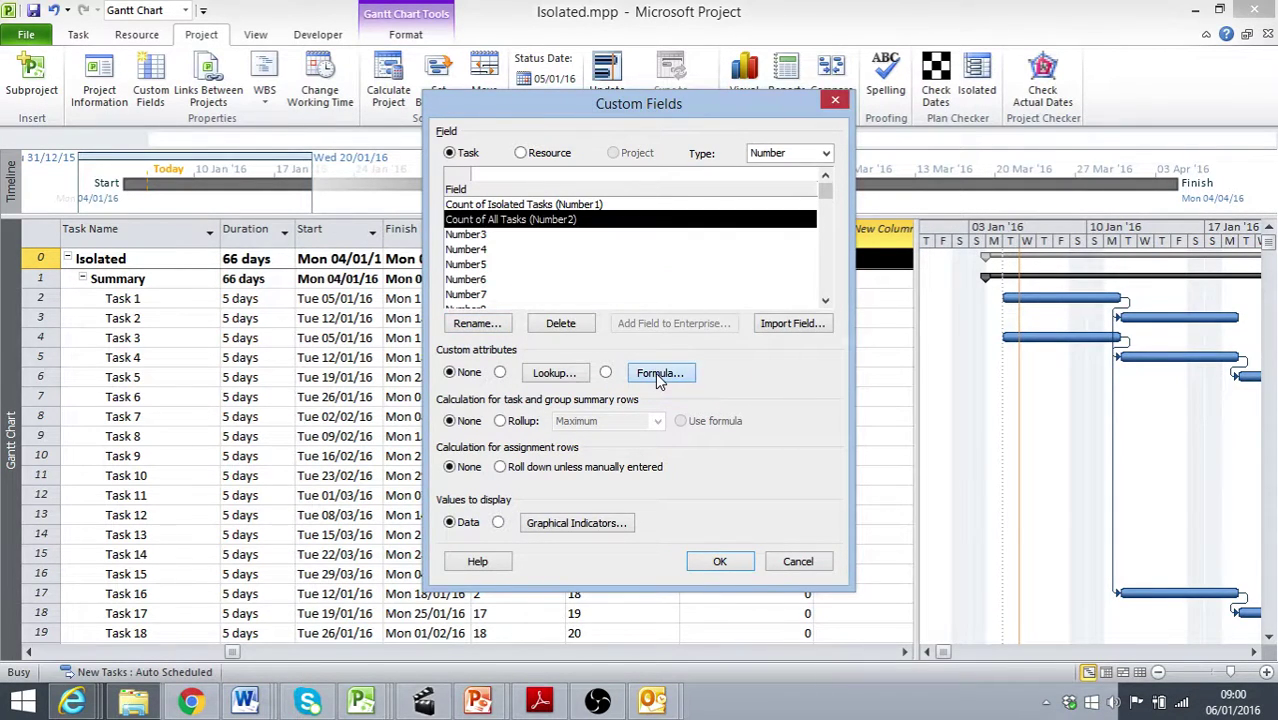
type("1")
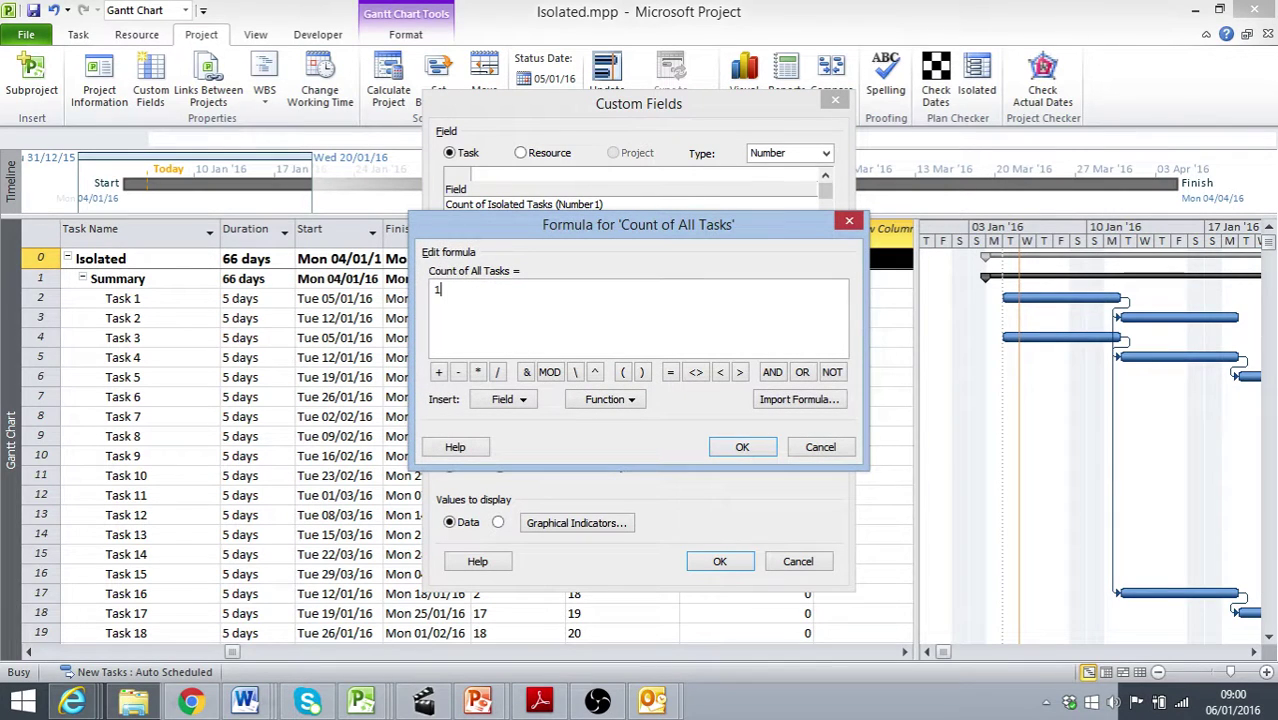
left_click(742, 447)
left_click(602, 415)
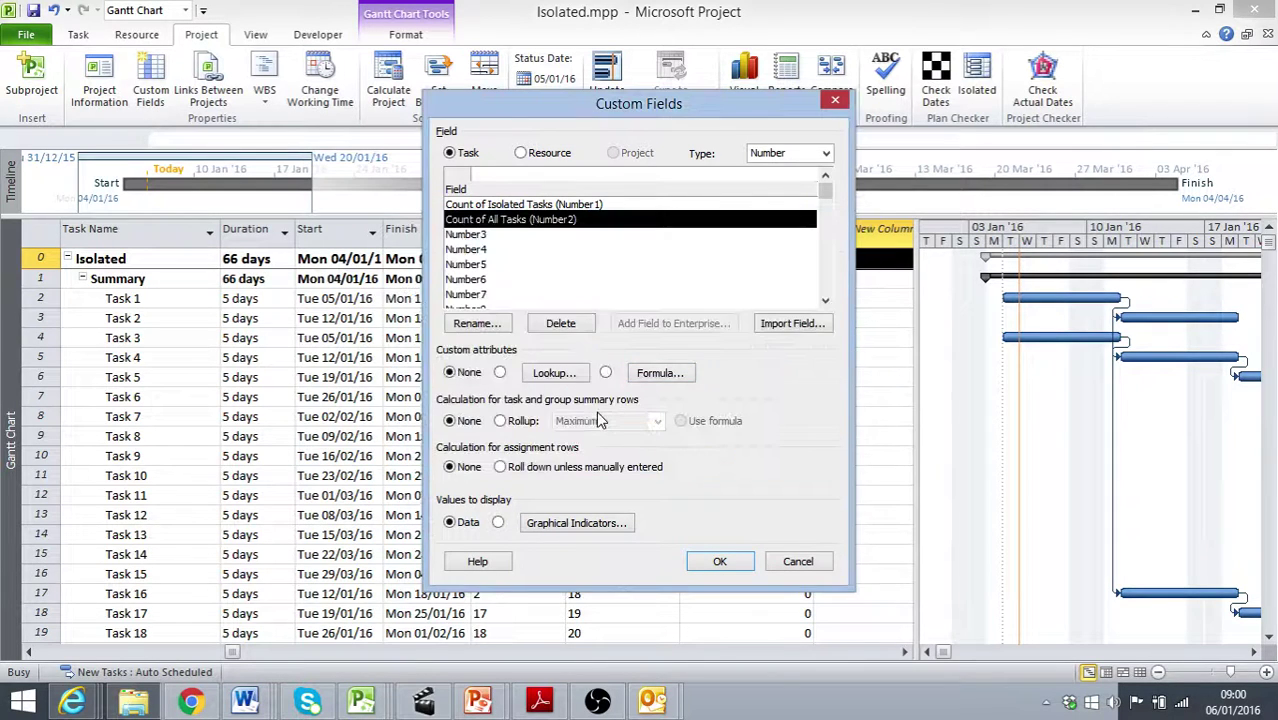
Roll up Count of All Tasks by Sum on task and group summary rows, and save the custom field.
left_click(500, 421)
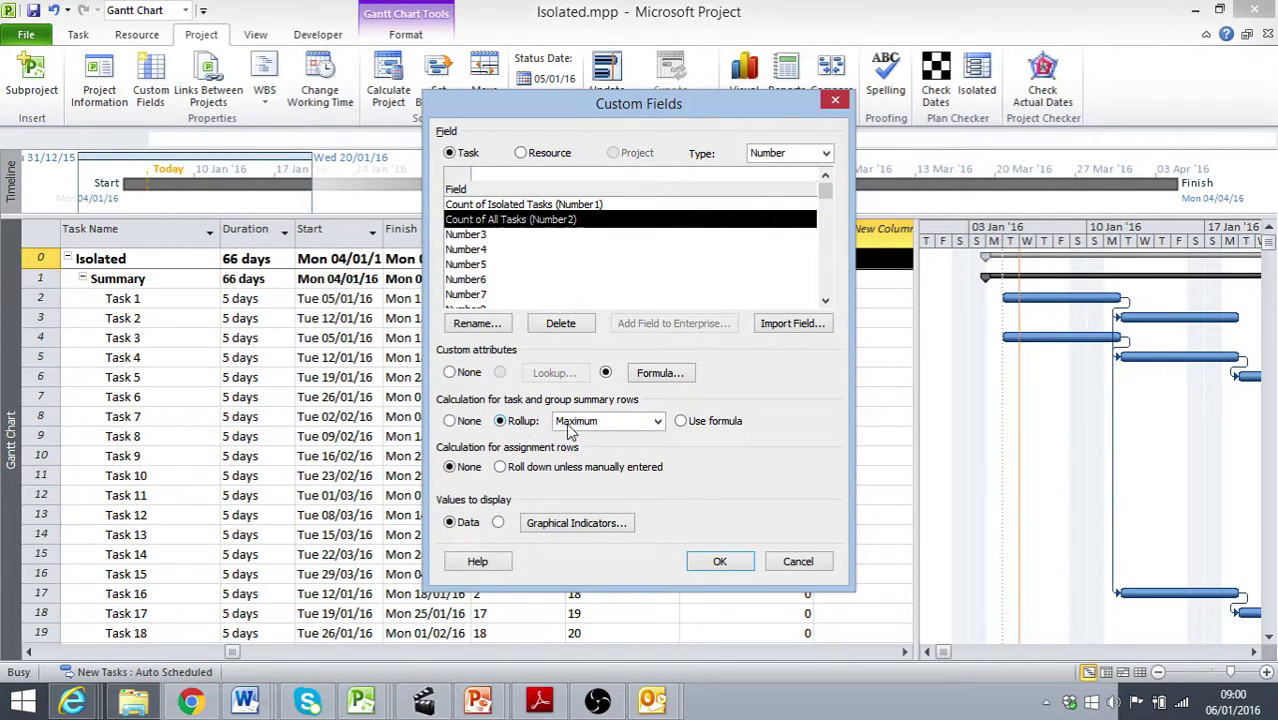
left_click(657, 421)
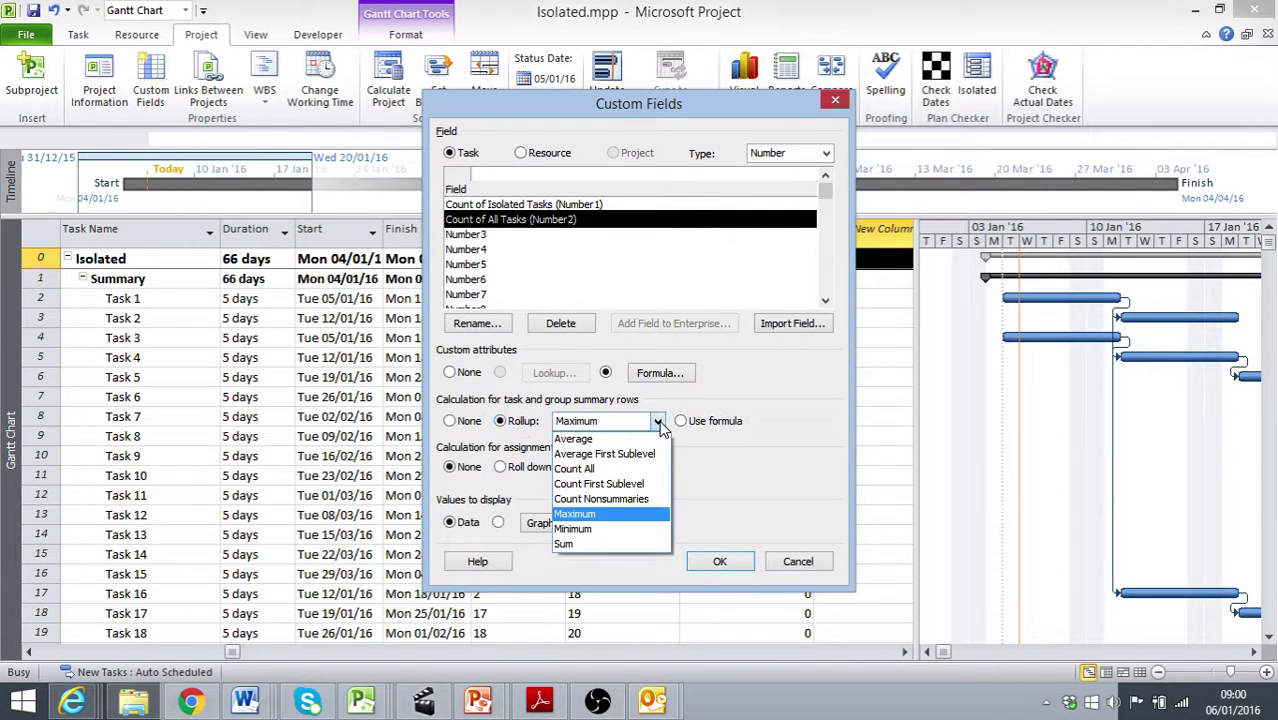
left_click(568, 543)
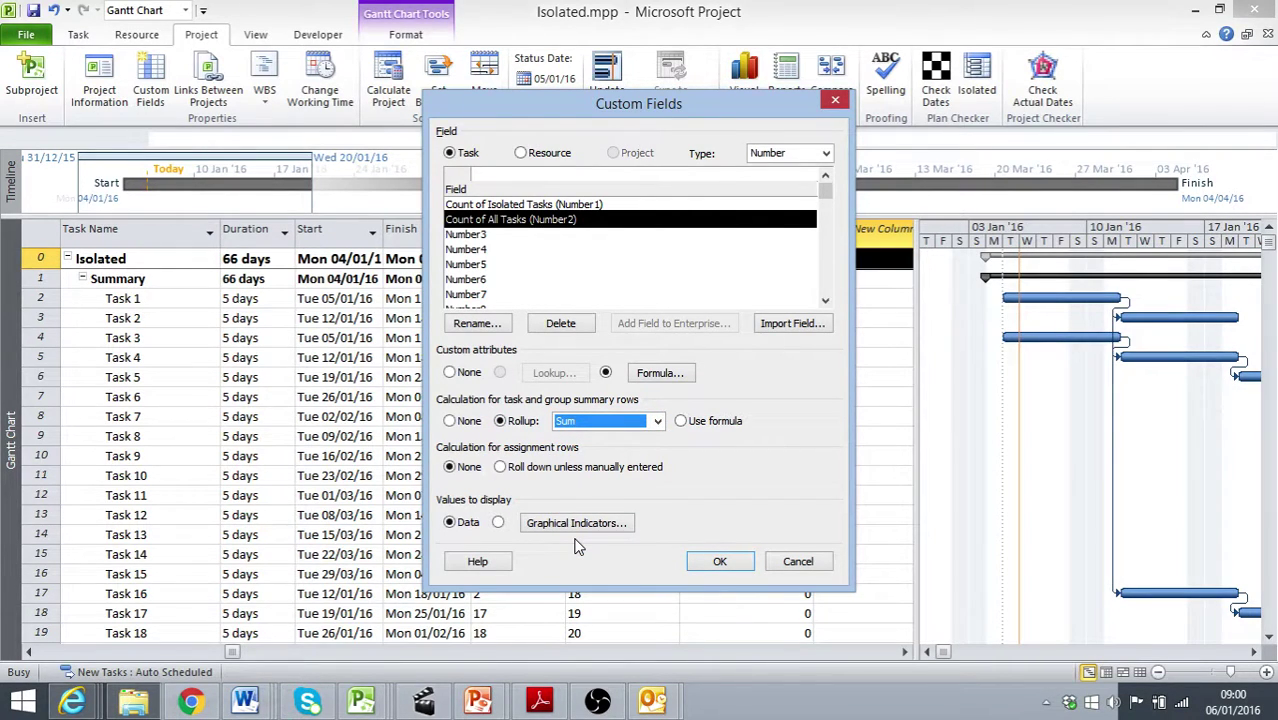
left_click(720, 562)
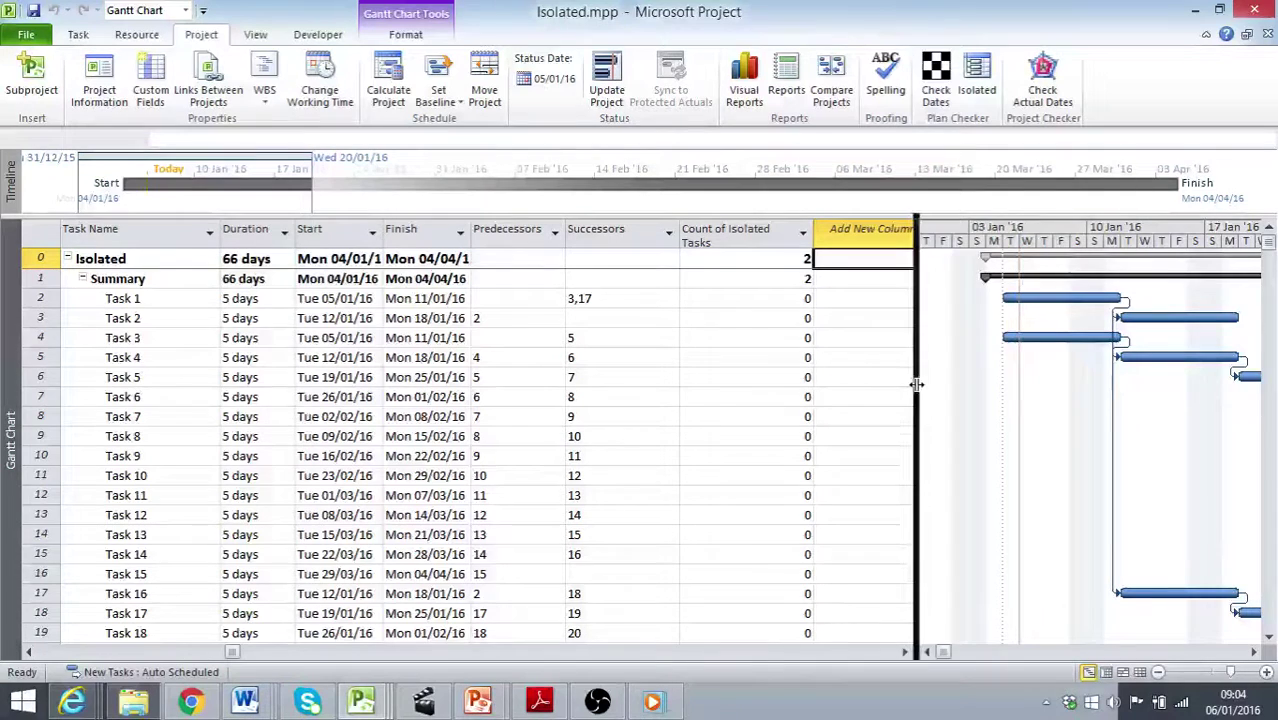
Show the Count of All Tasks field in a new column directly after Count of Isolated Tasks.
left_click_drag(916, 379, 946, 352)
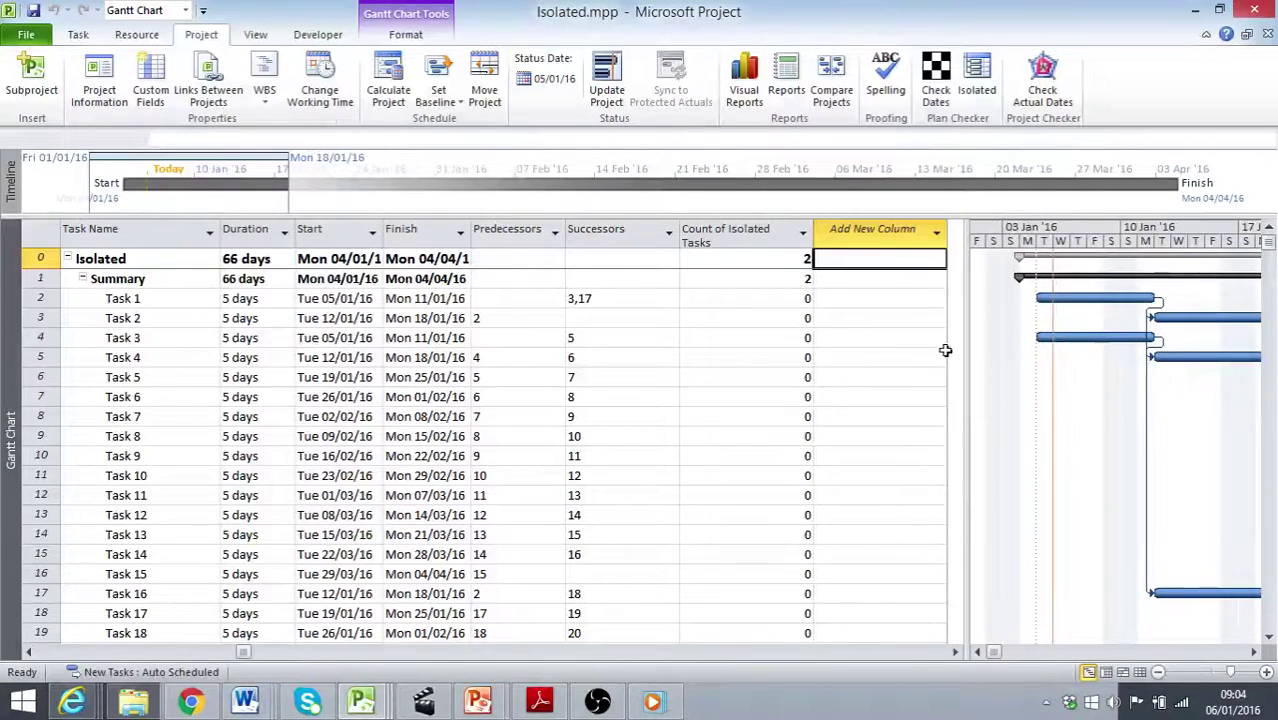
left_click(938, 243)
left_click(937, 238)
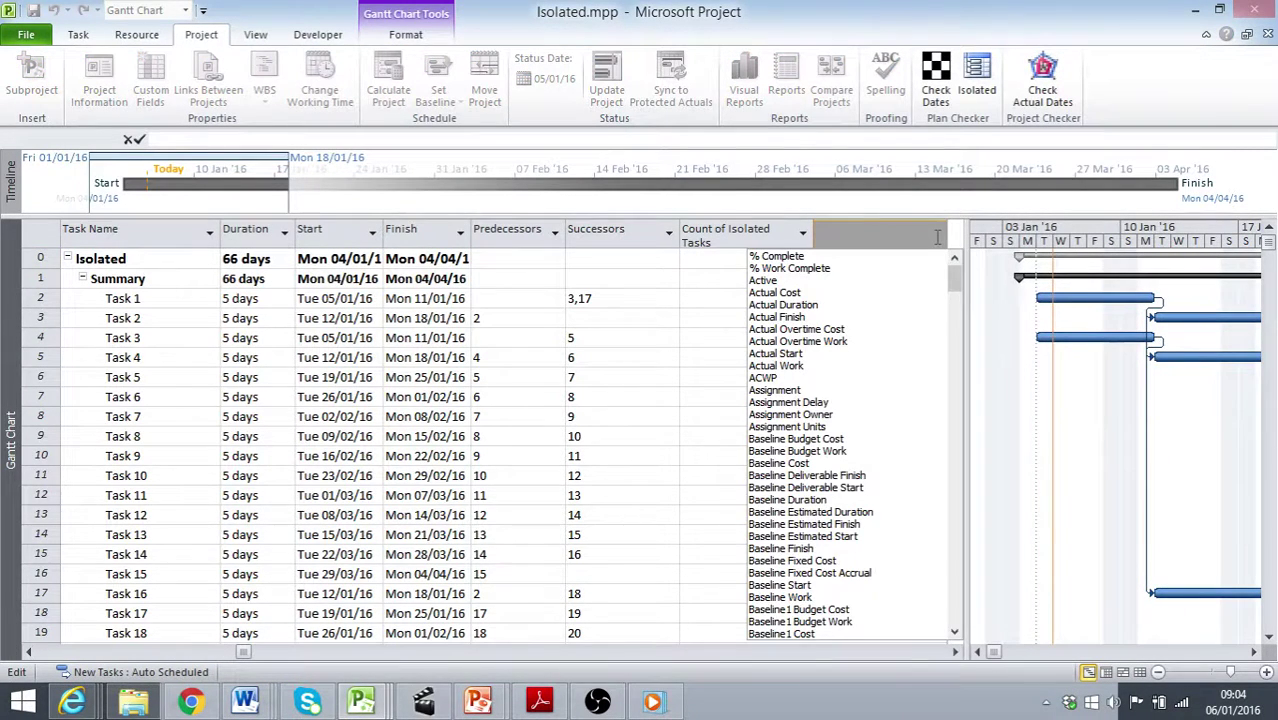
type("name")
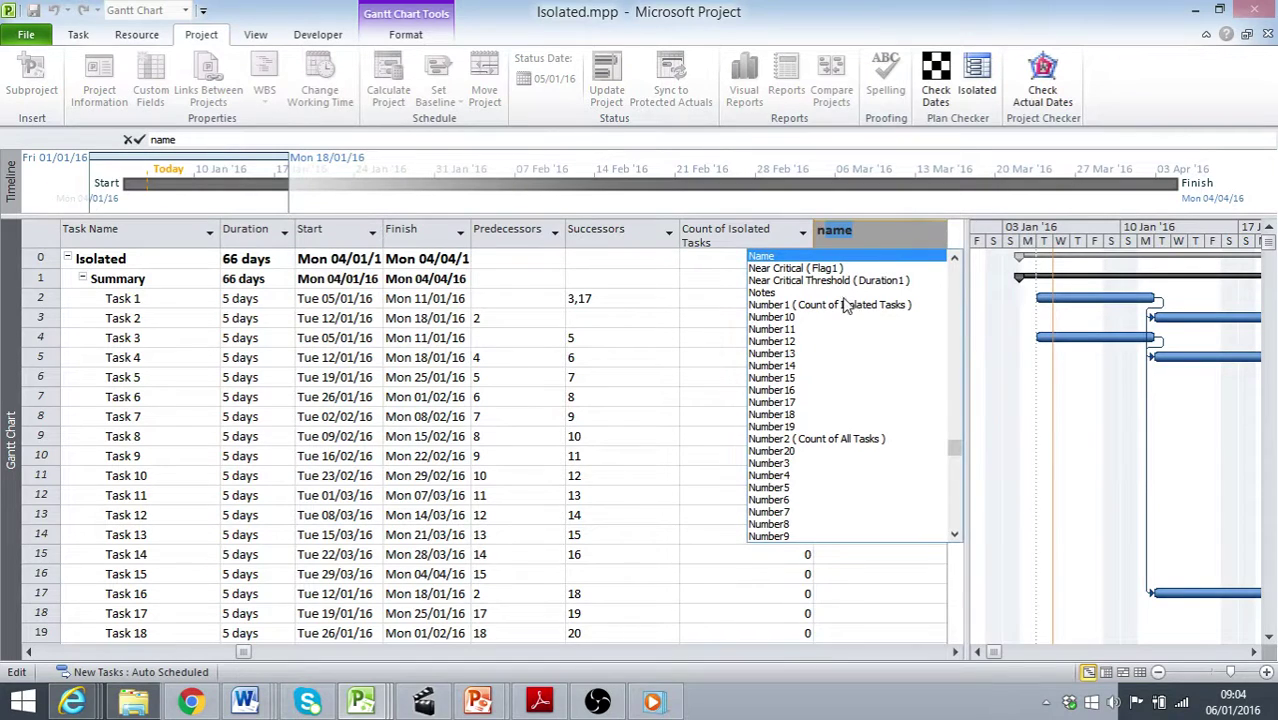
left_click(822, 438)
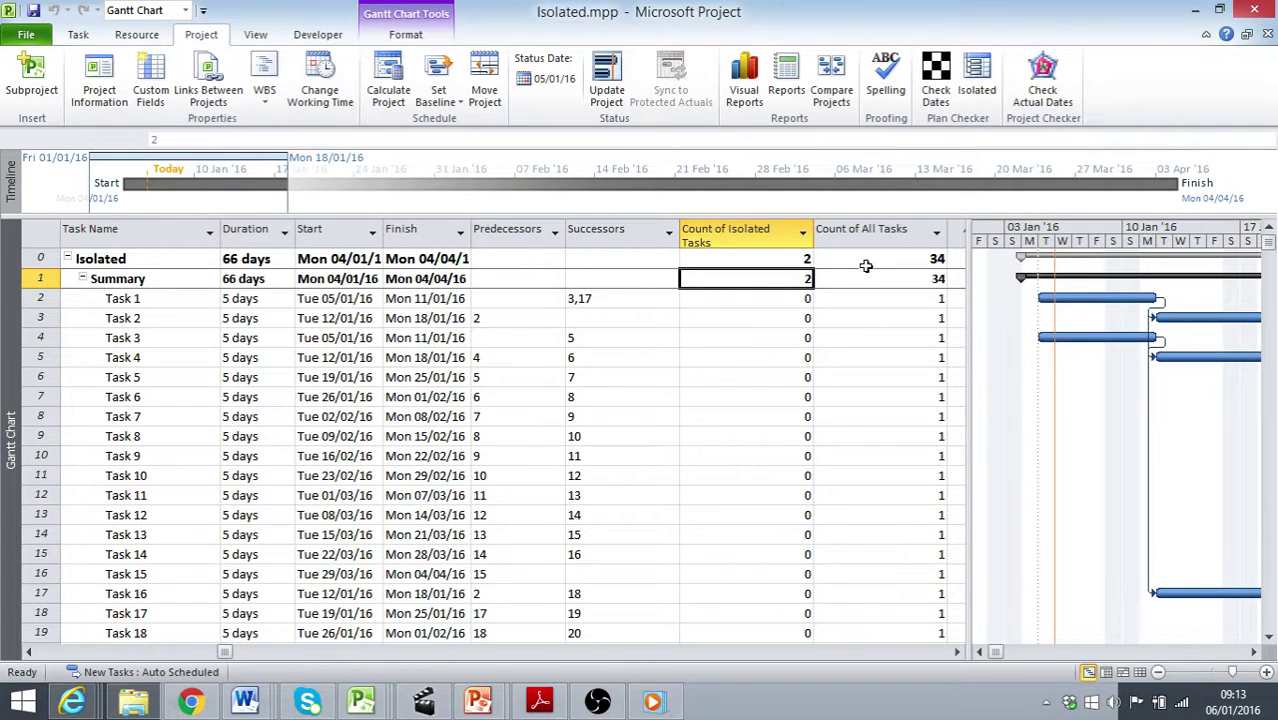
Rename the task custom number field Number3 as Isolated Tasks as Percentage.
left_click(150, 85)
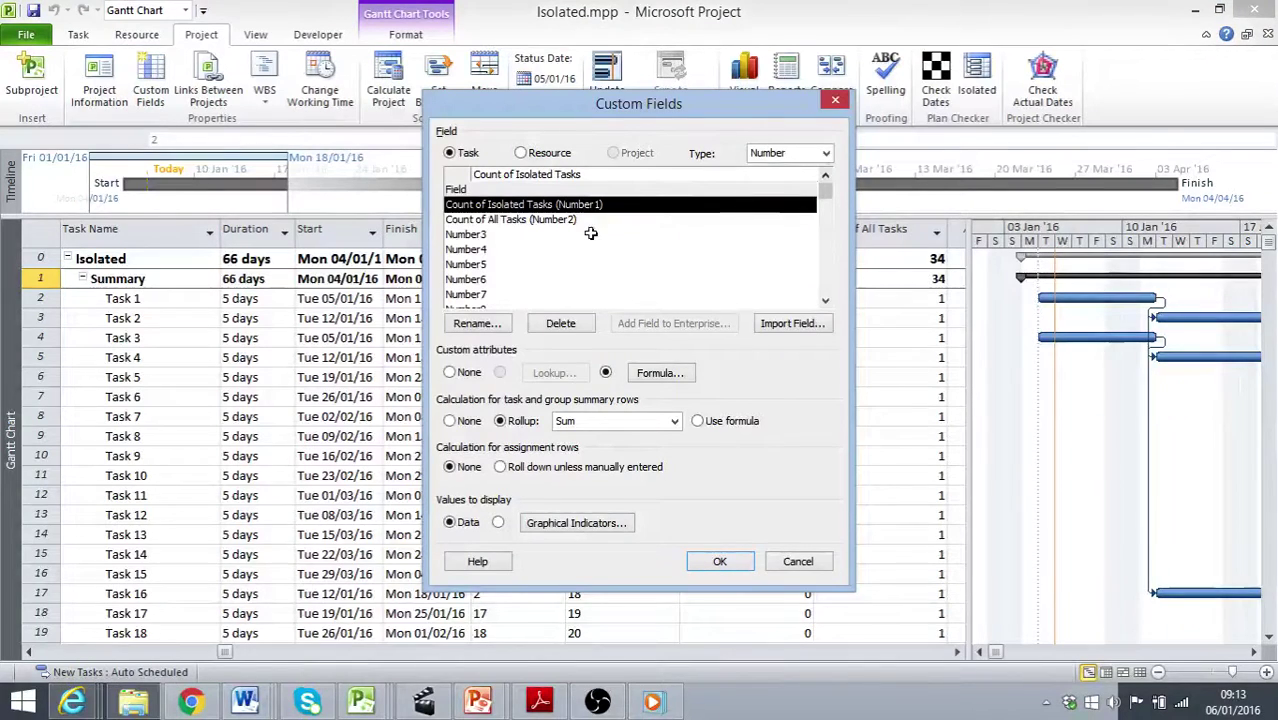
left_click(478, 234)
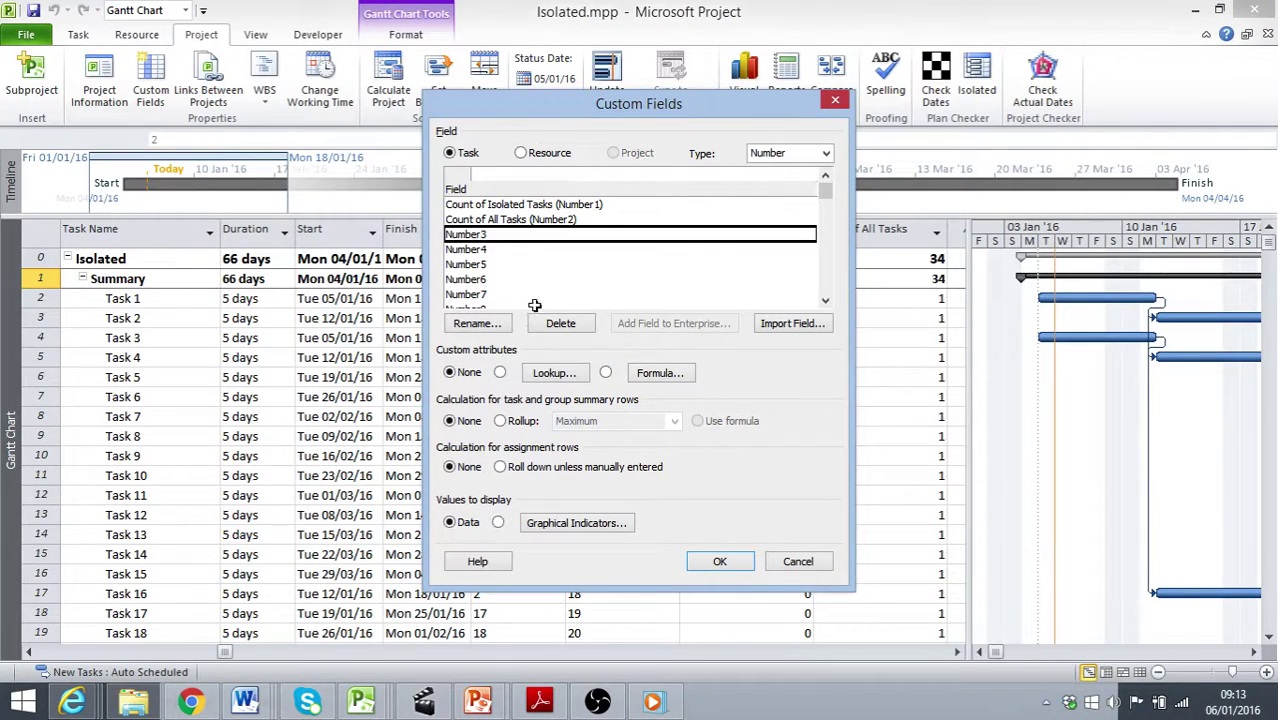
left_click(491, 330)
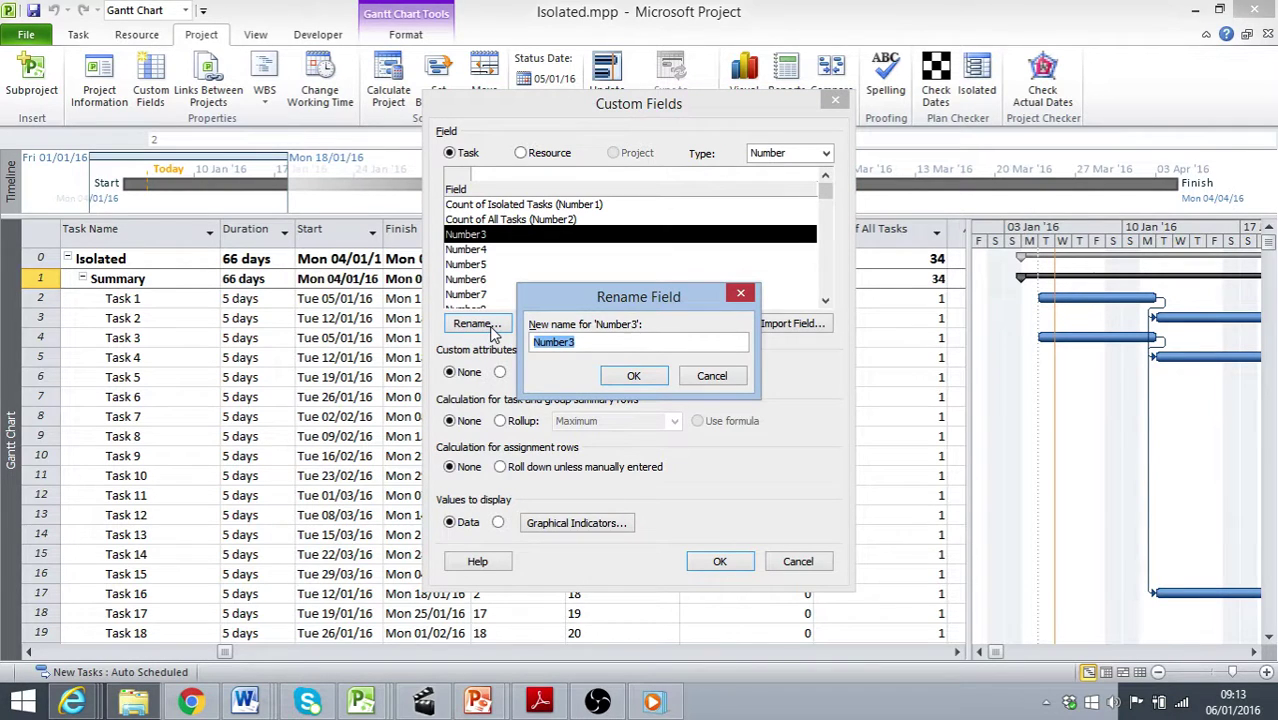
type("Isolated ")
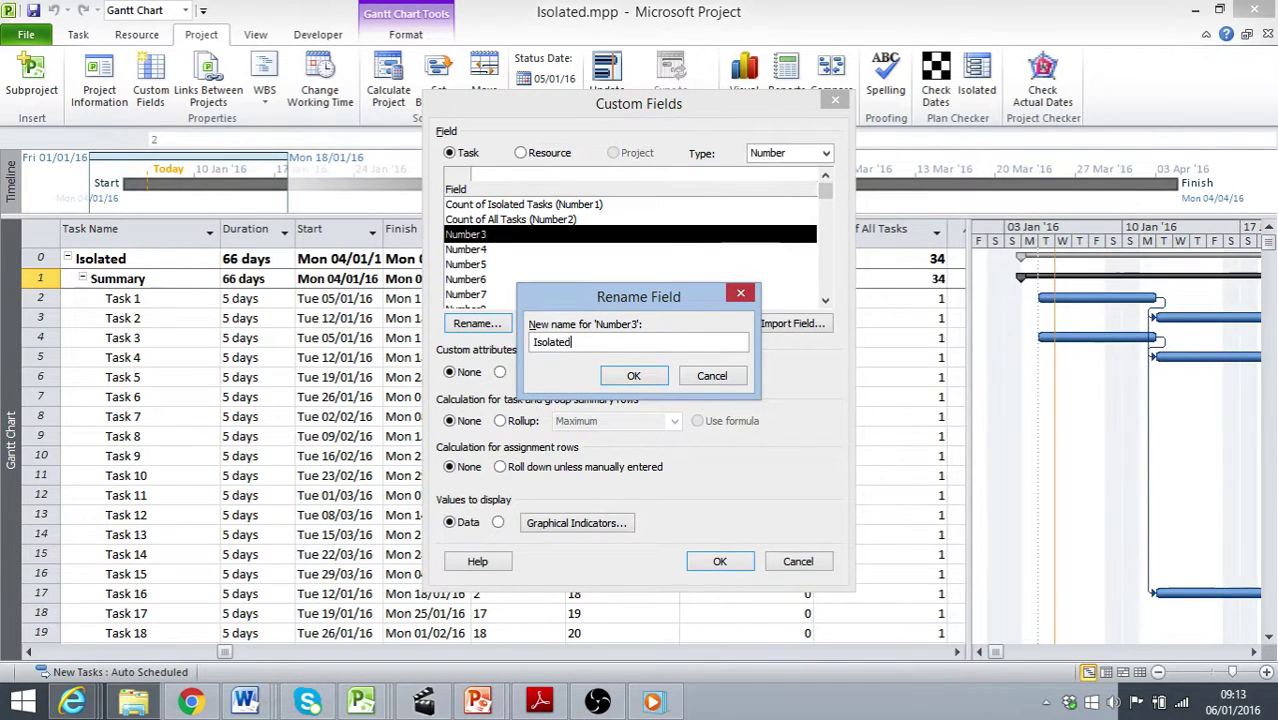
type("Tasks as Percentage")
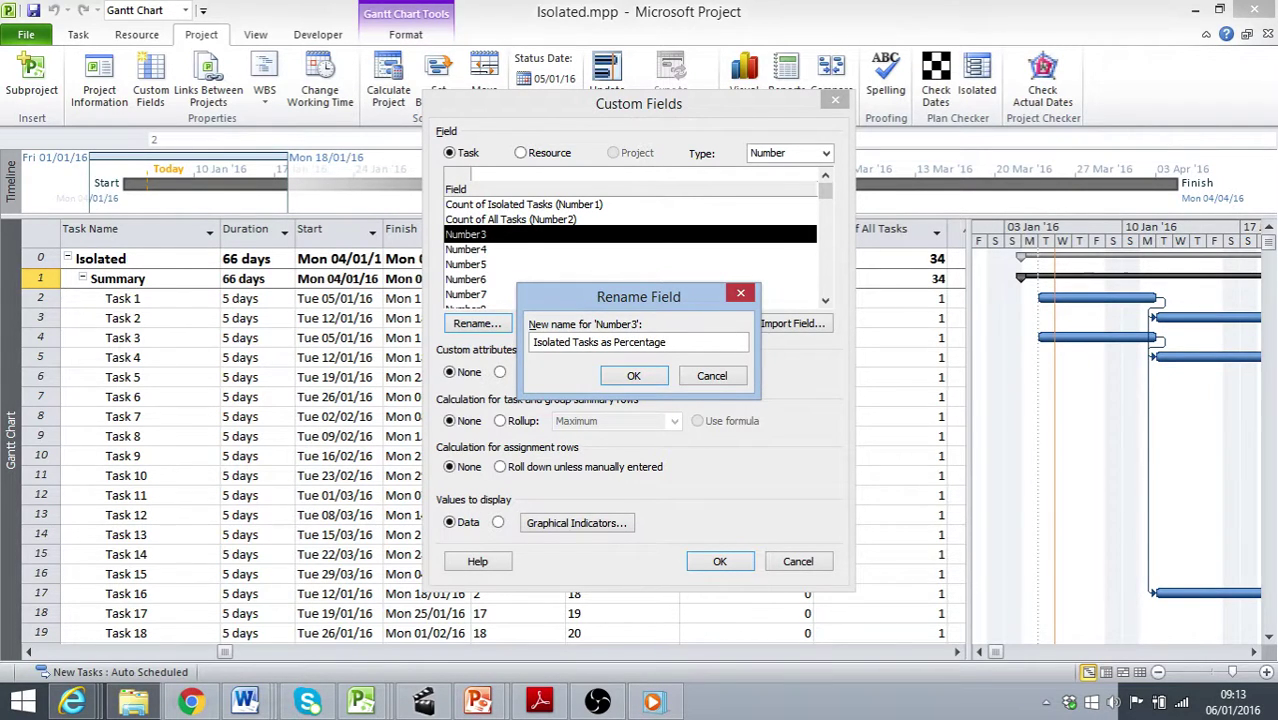
left_click(631, 375)
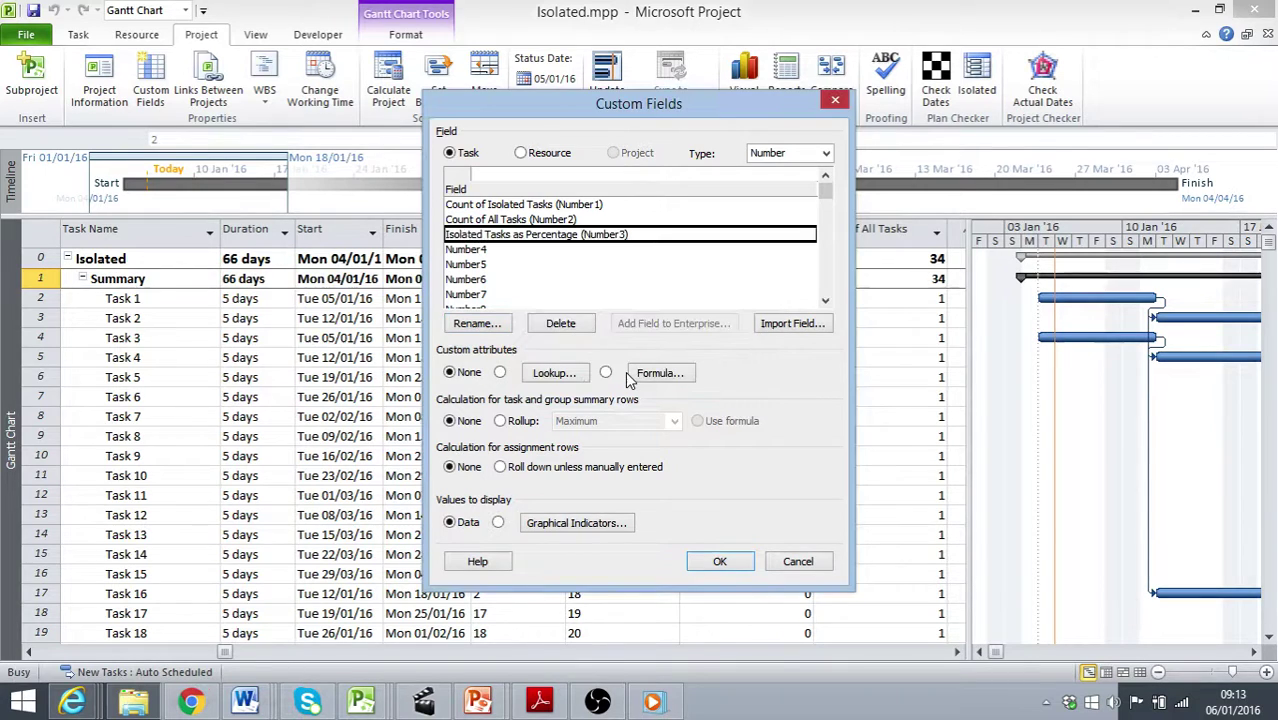
Give Isolated Tasks as Percentage the formula [Count of Isolated Tasks]/[Count of All Tasks]*100, accept data replacement, apply the formula to summary rows and save.
left_click(657, 374)
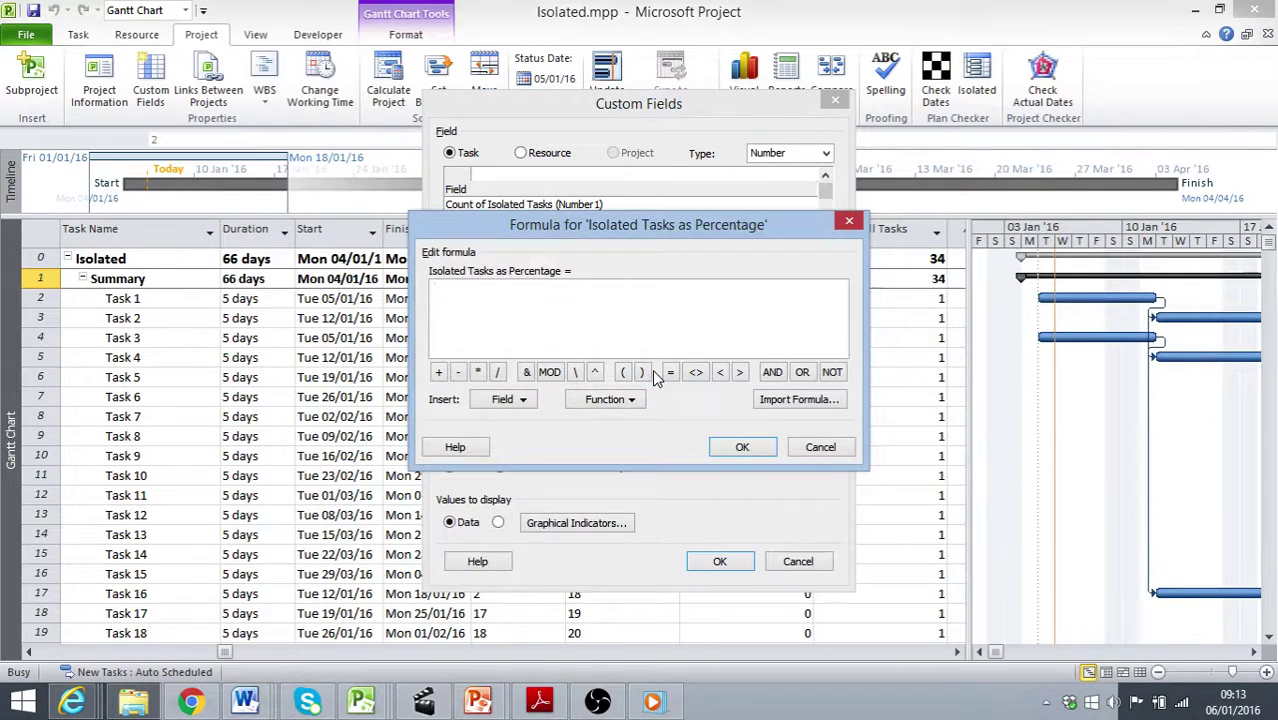
left_click(522, 400)
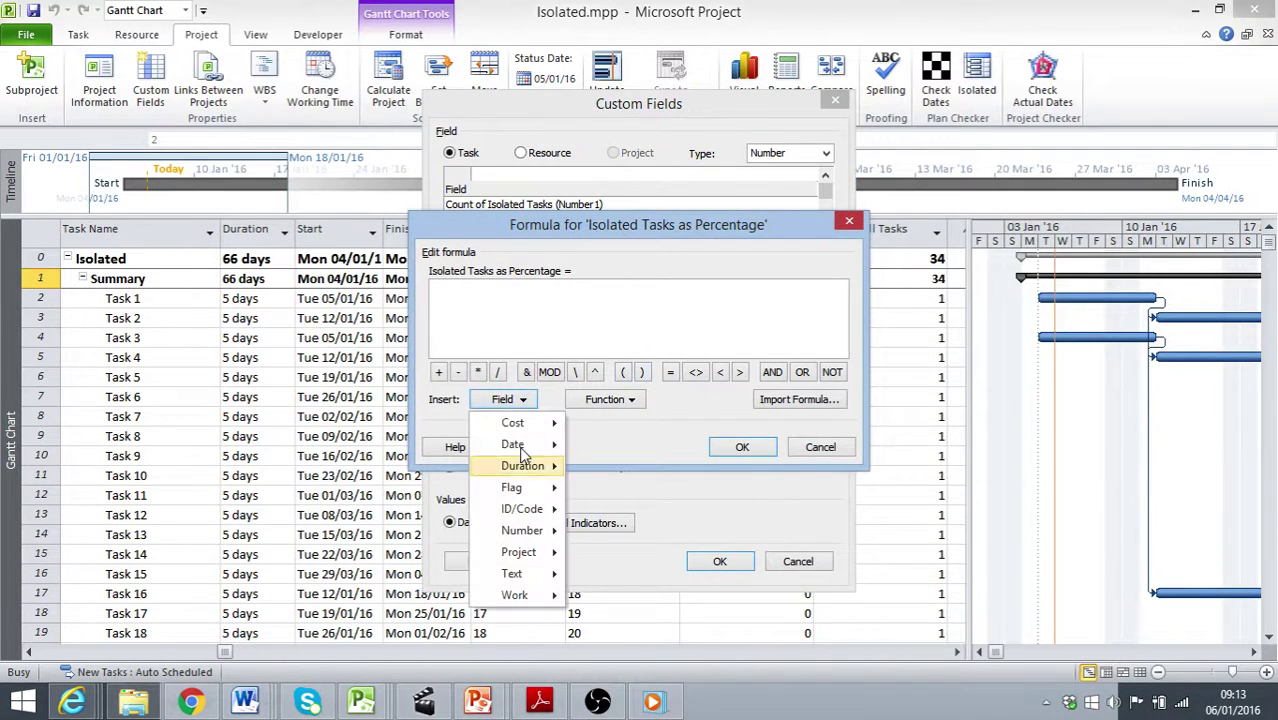
mouse_move(538, 541)
mouse_move(745, 433)
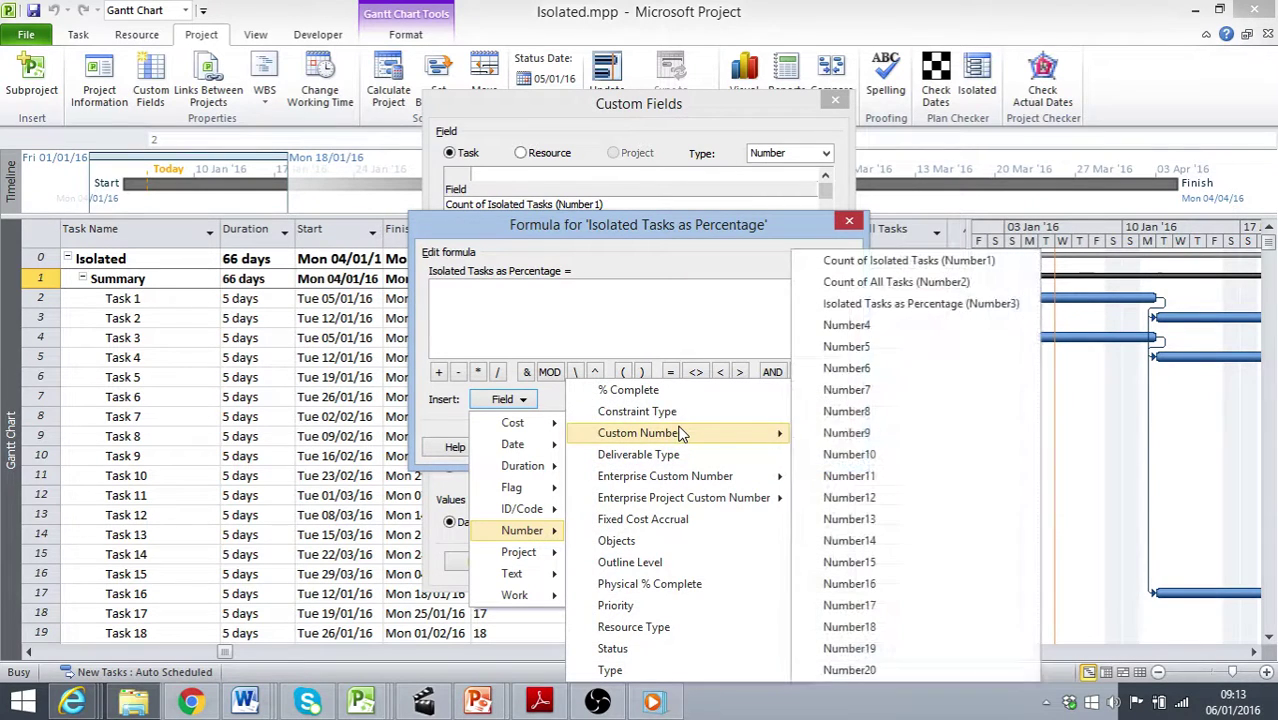
left_click(882, 262)
type("/")
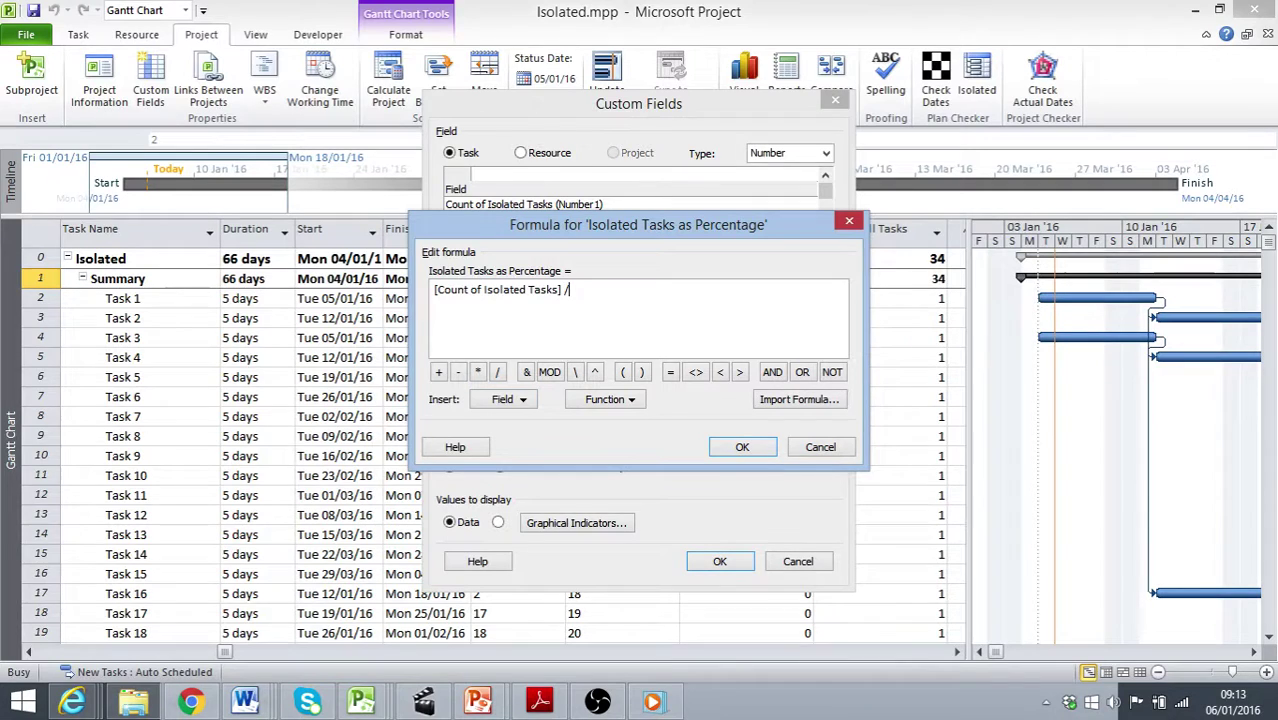
left_click(505, 399)
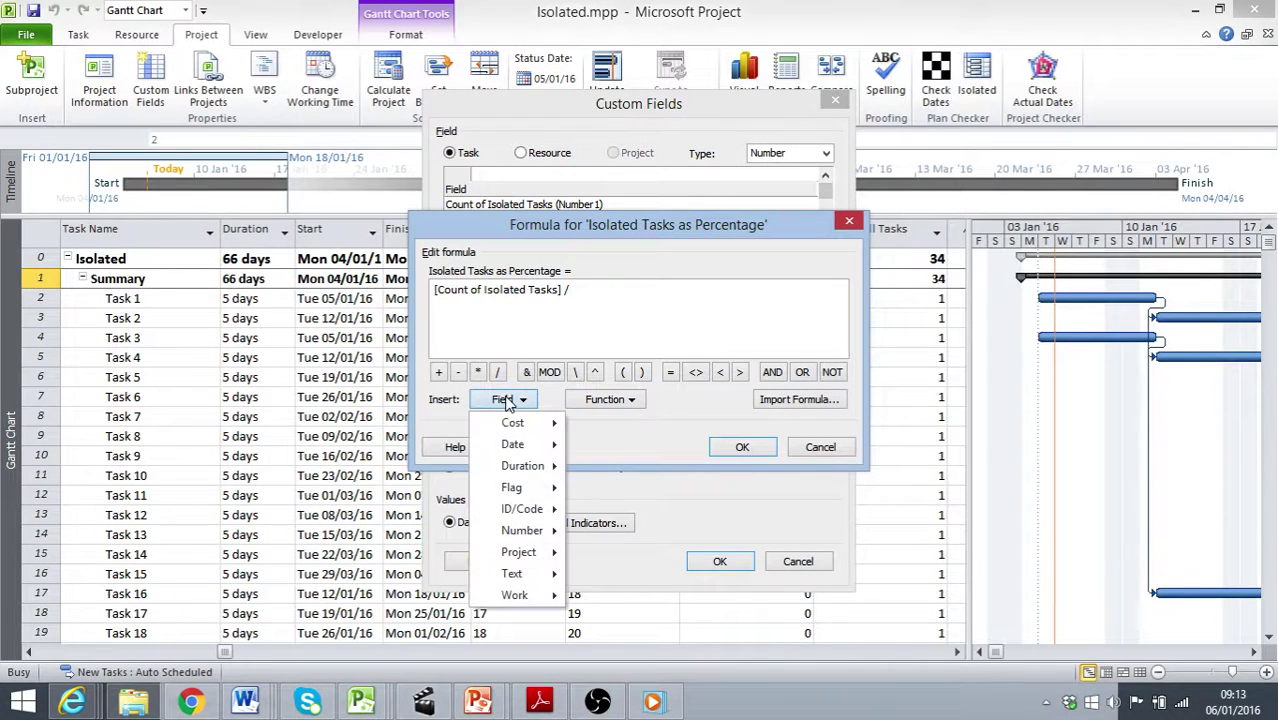
mouse_move(535, 535)
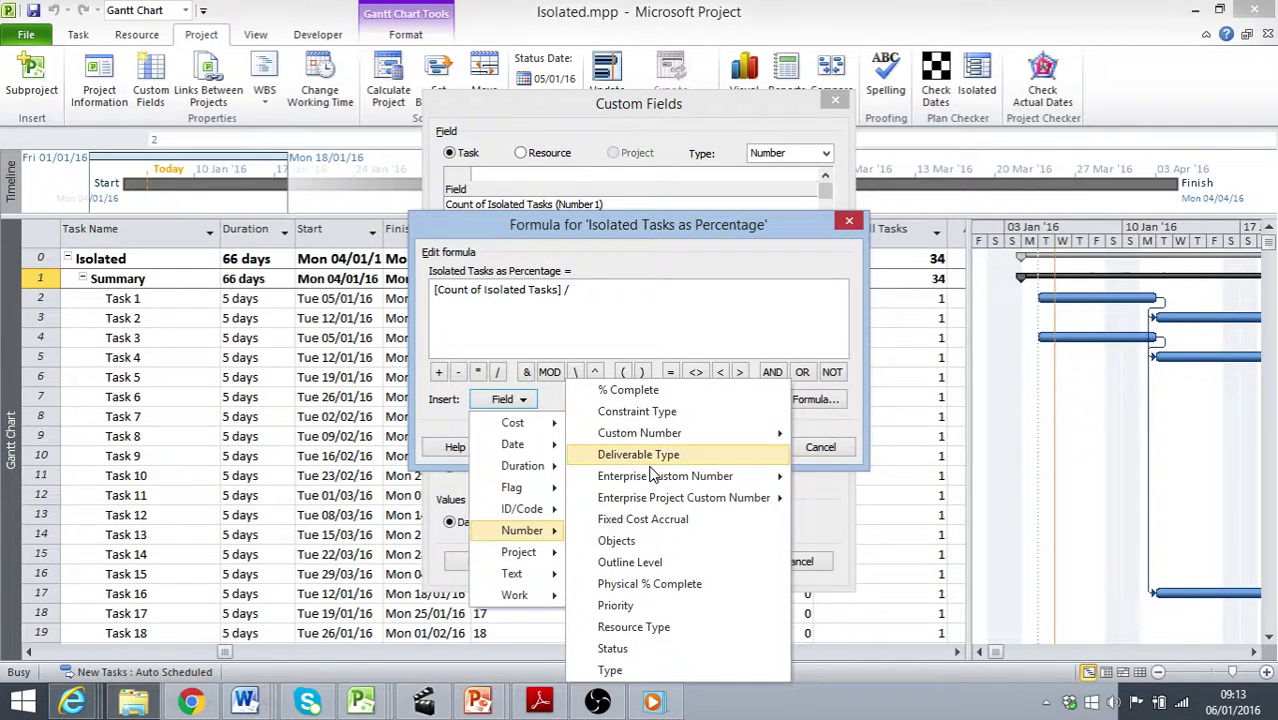
mouse_move(679, 437)
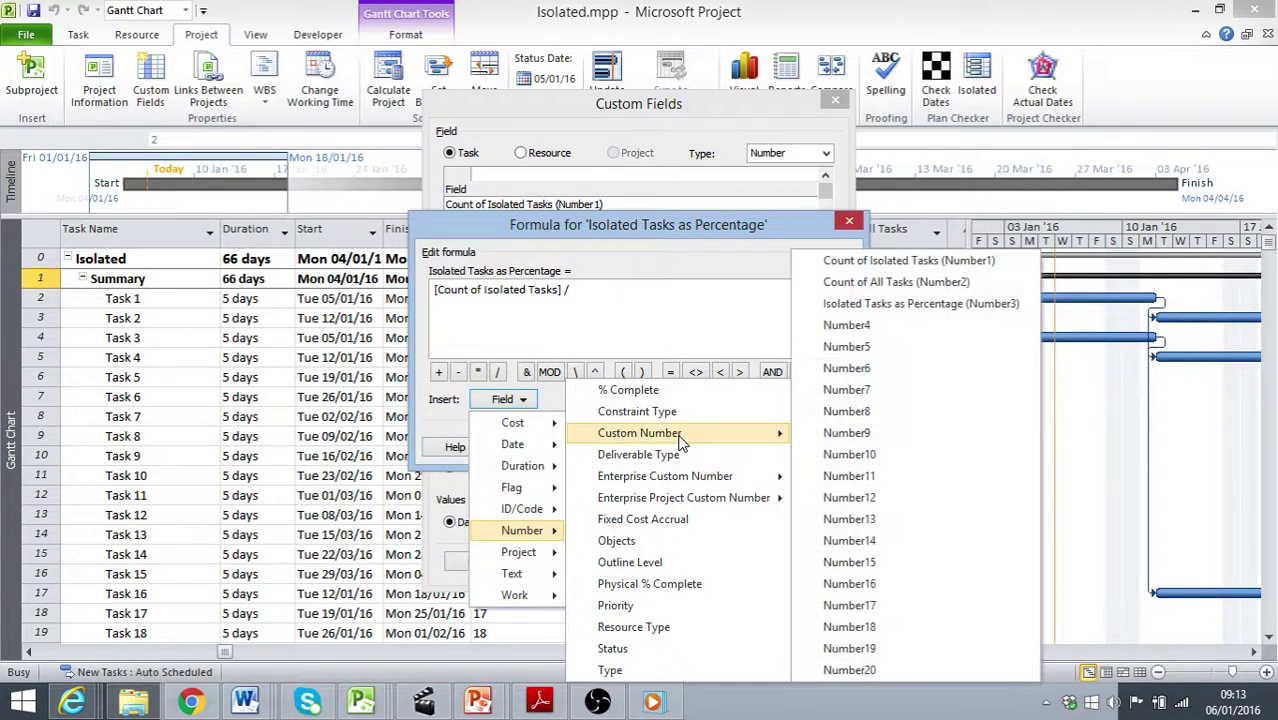
left_click(903, 282)
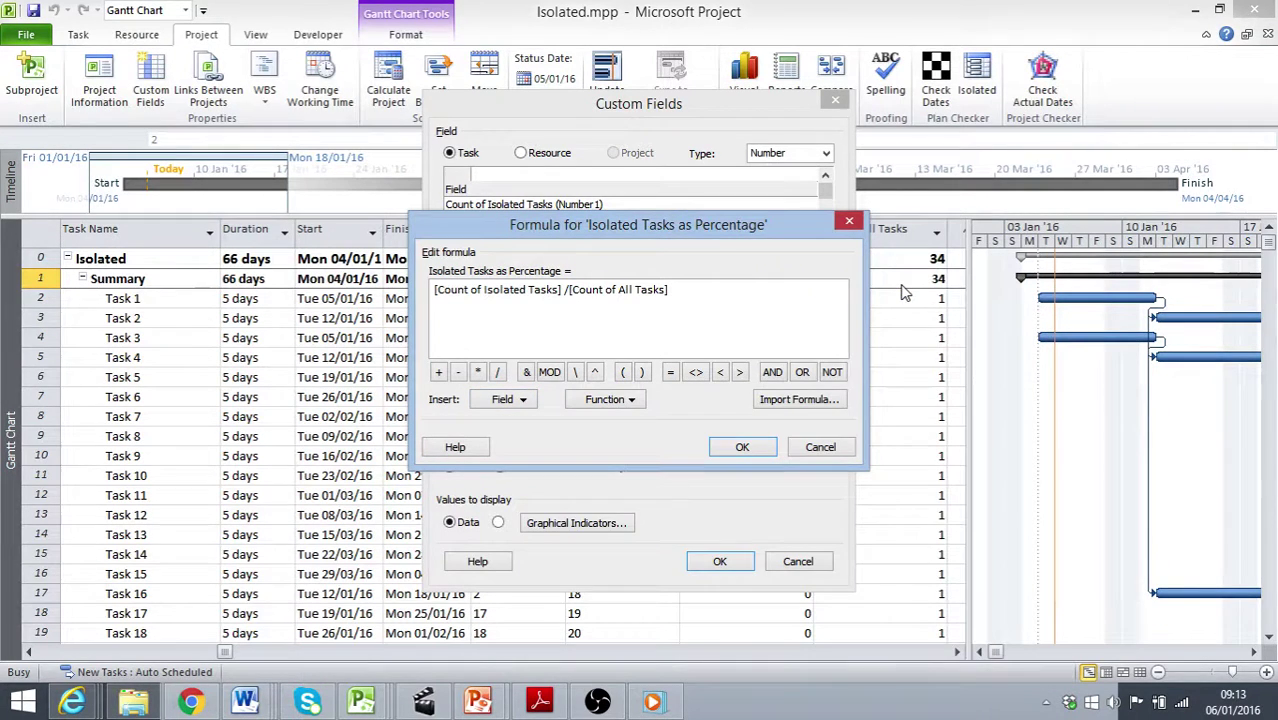
type("*100")
left_click(745, 446)
left_click(604, 417)
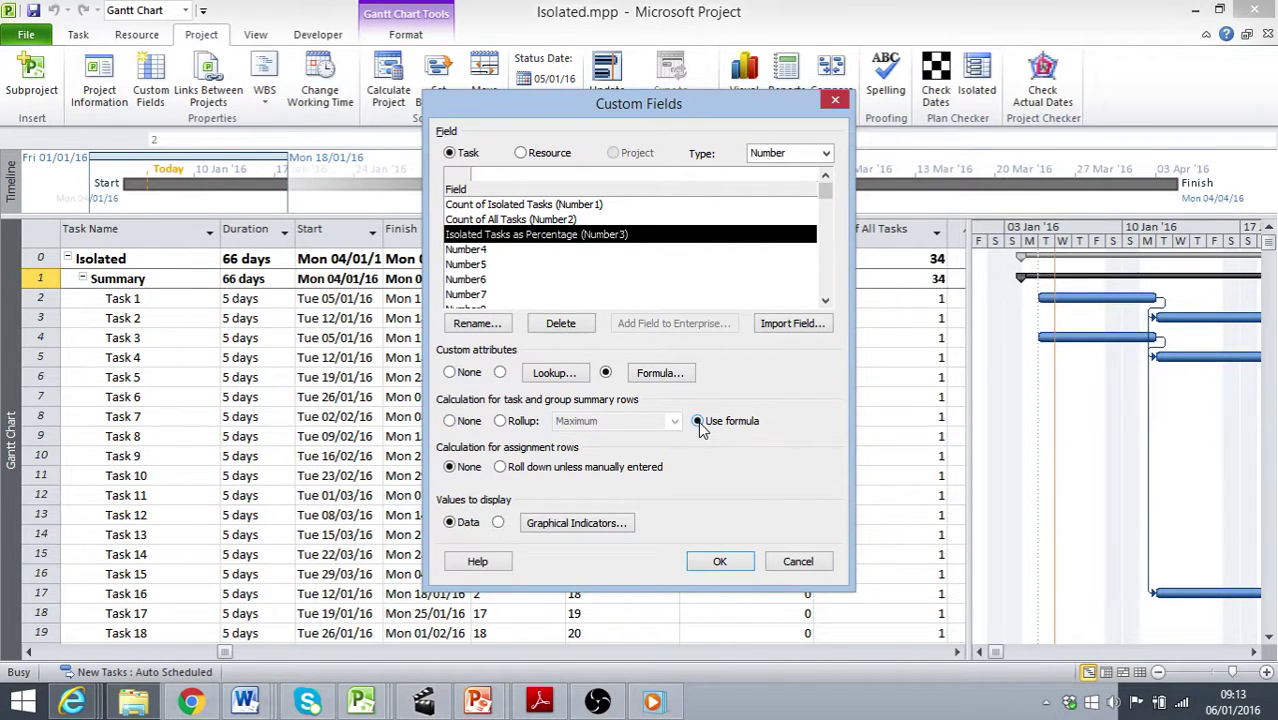
left_click(720, 562)
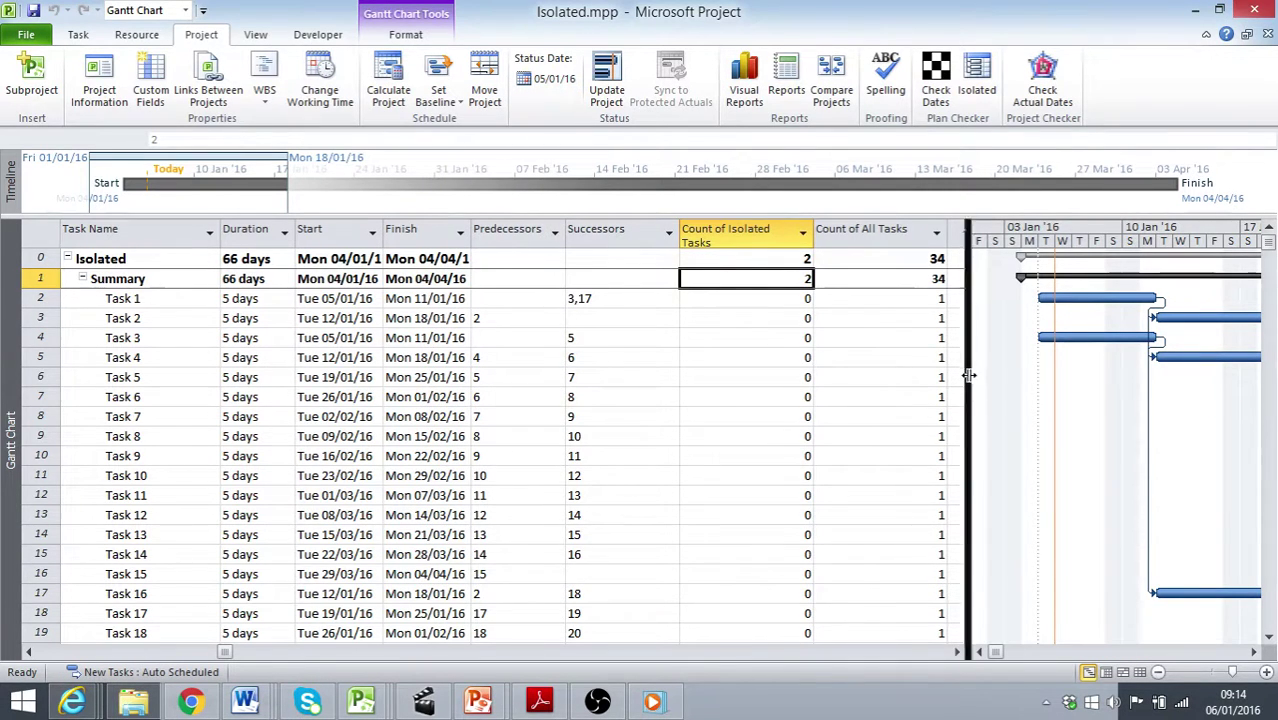
Show the Number3 field Isolated Tasks as Percentage in a new column directly after Count of All Tasks.
left_click_drag(971, 372, 1117, 359)
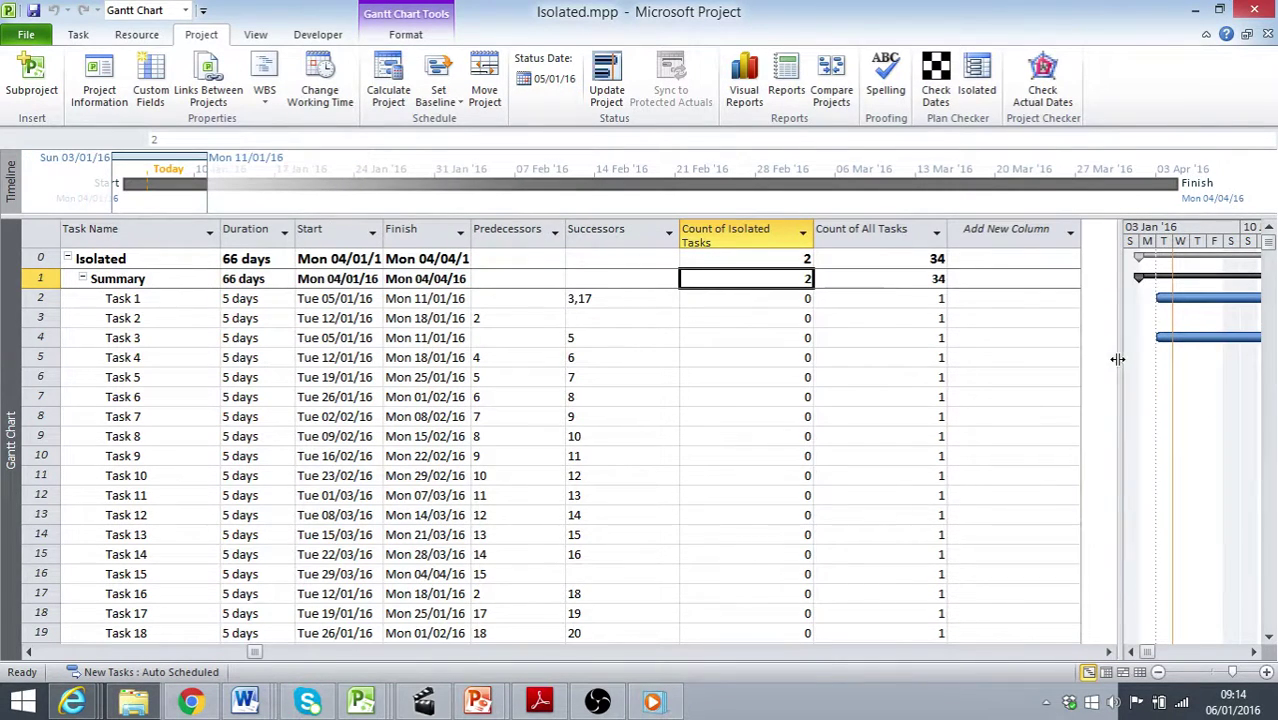
left_click(1070, 232)
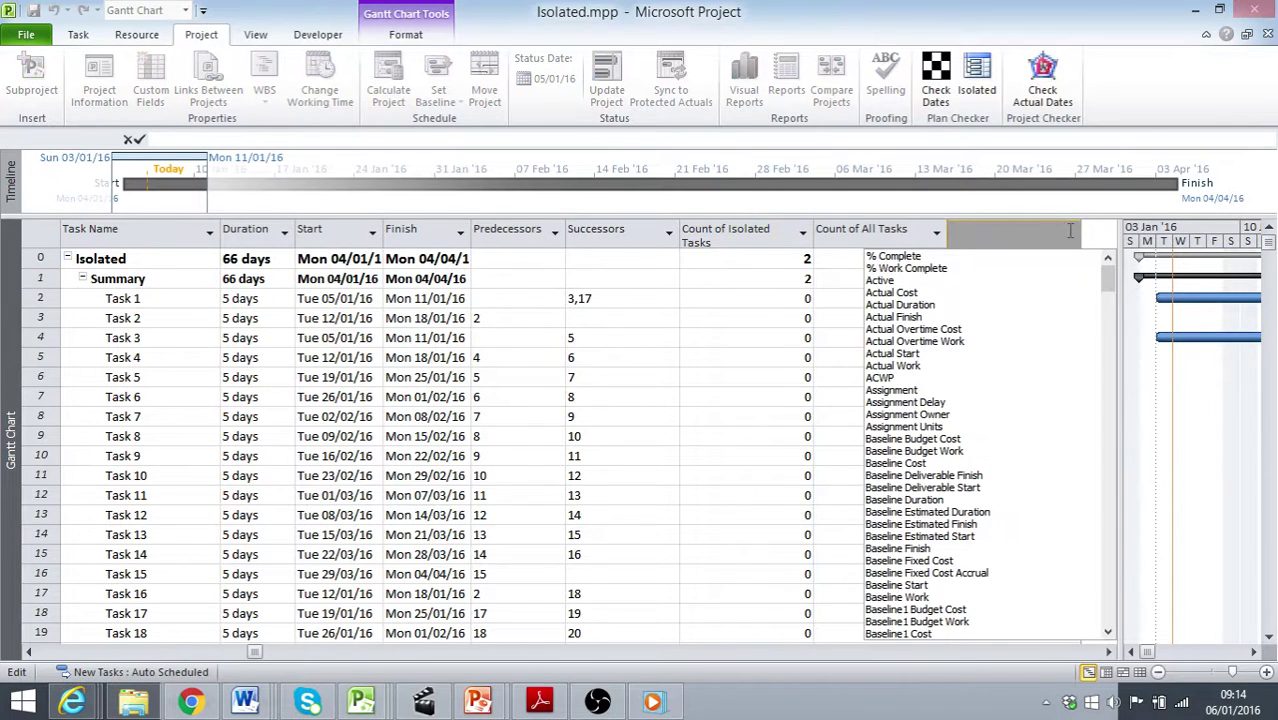
type("name")
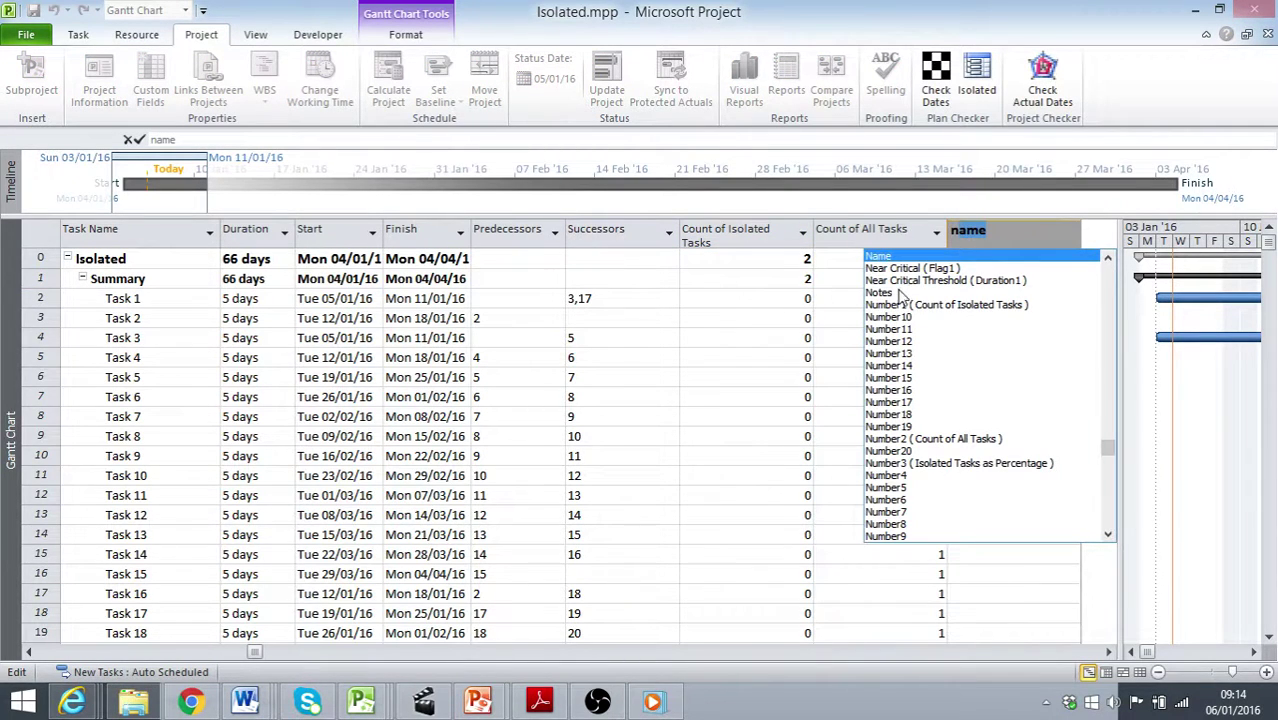
left_click(937, 466)
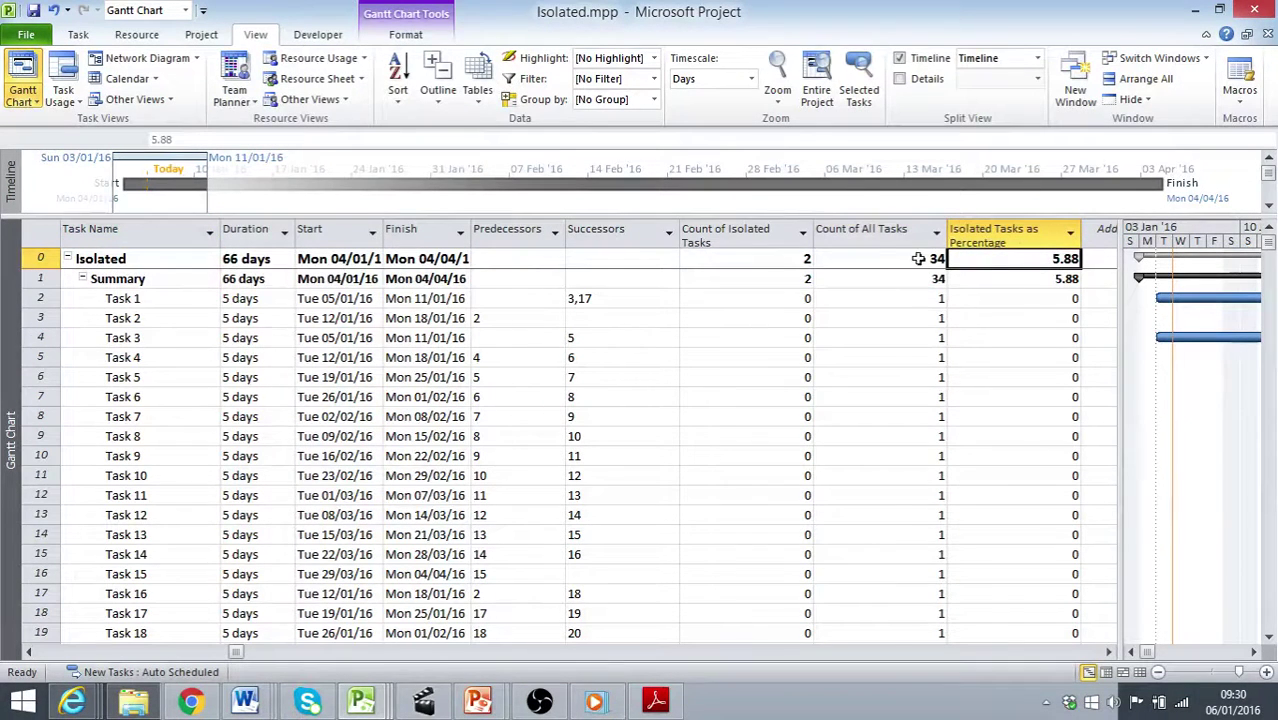
Filter the task list by the custom Isolated Tasks filter and give Task 29 the note "This is an isolated activity because ....".
left_click(655, 80)
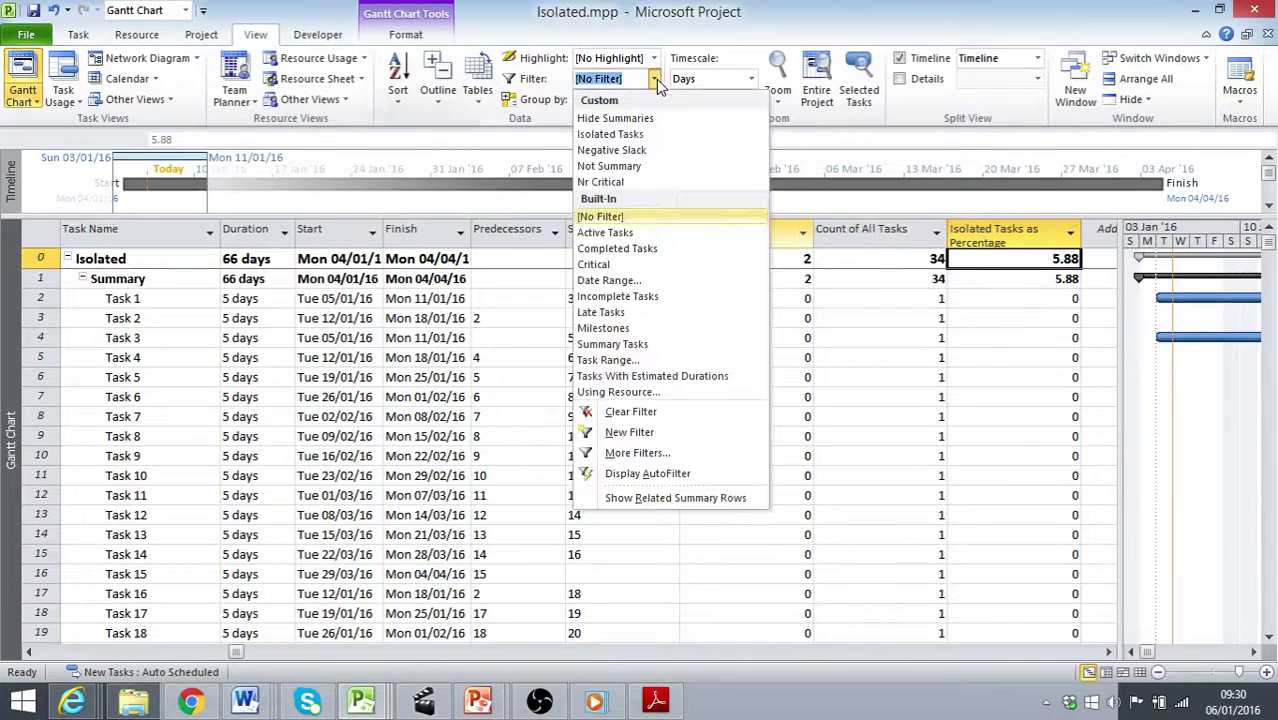
left_click(626, 134)
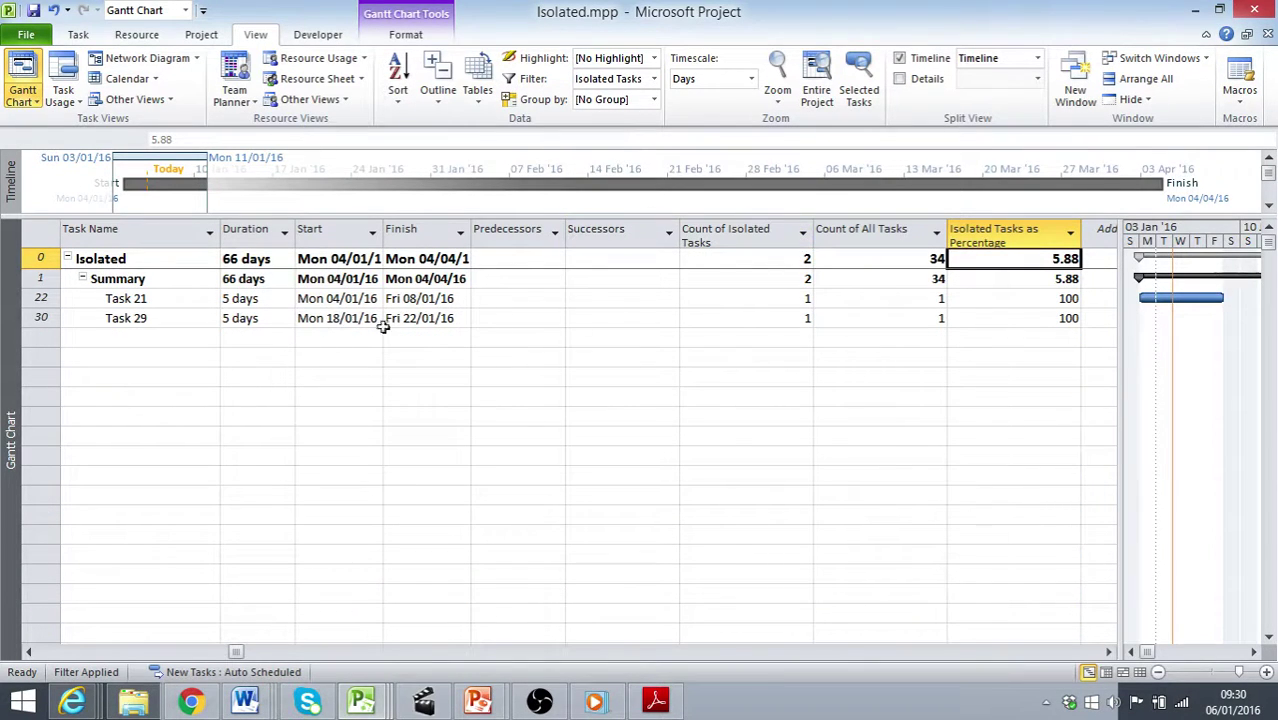
left_click(185, 318)
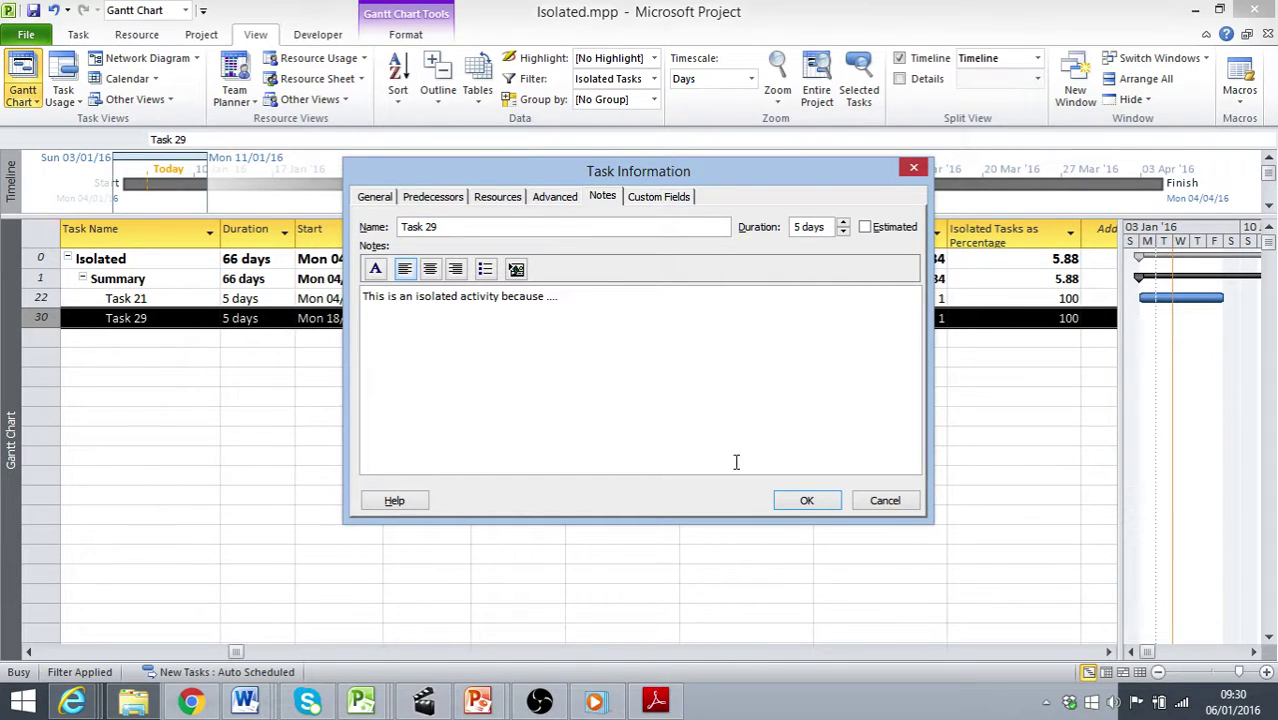
left_click(796, 505)
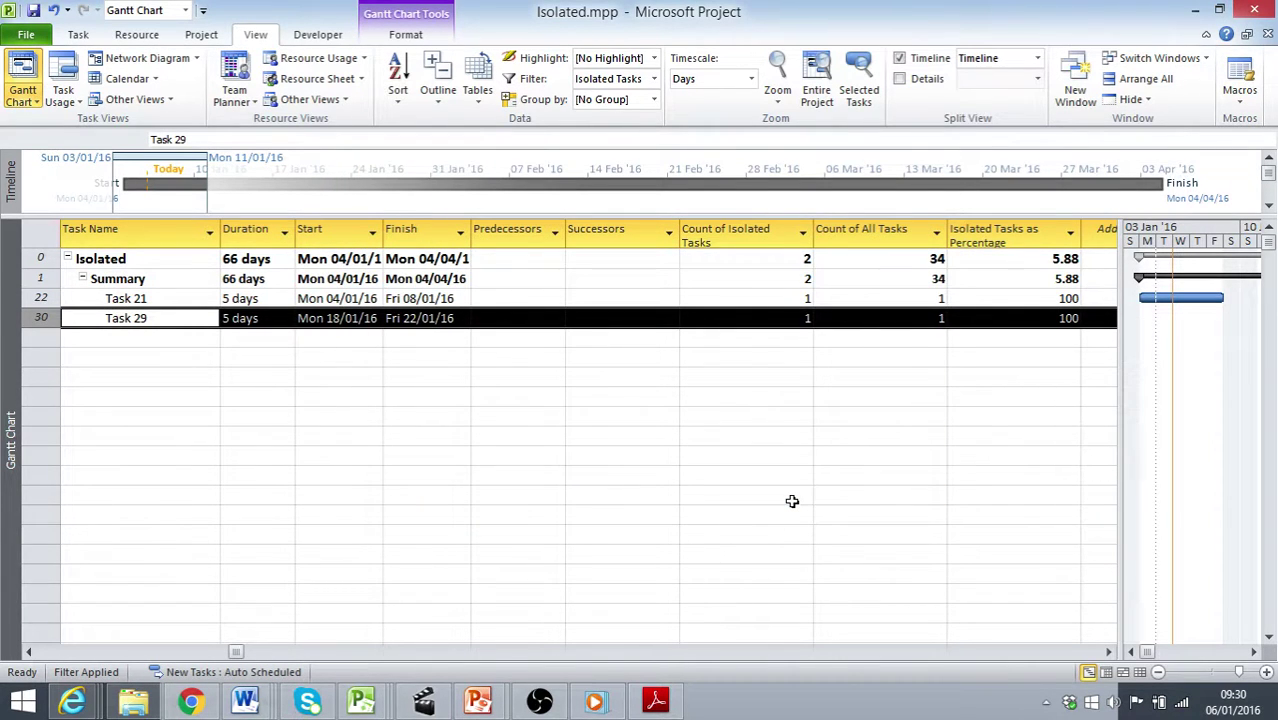
Switch to the PDF document open in Adobe Acrobat.
left_click(656, 699)
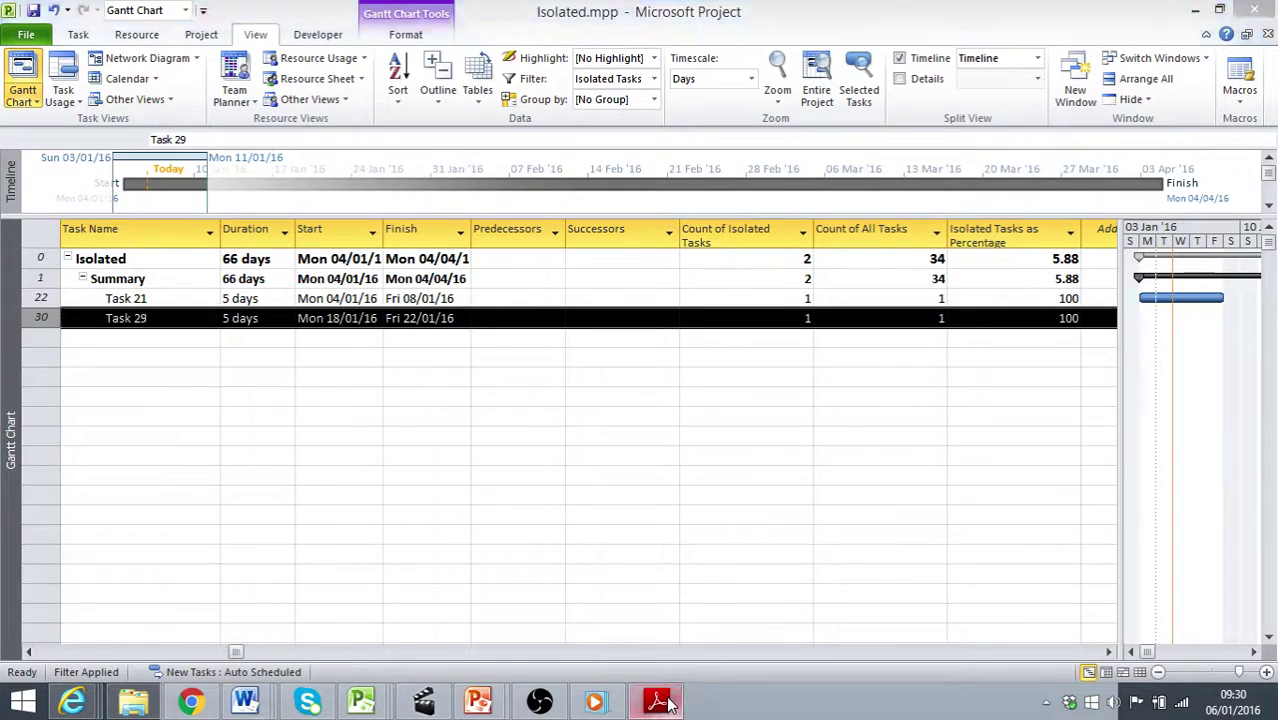